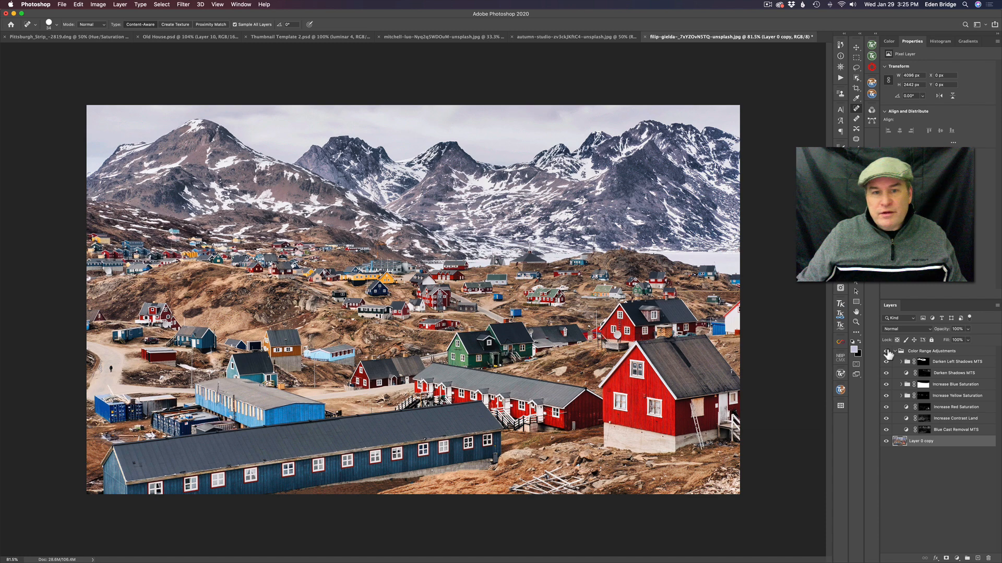
Compare the photo with and without the Color Range Adjustments group, and leave the group collapsed and hidden
left_click(887, 352)
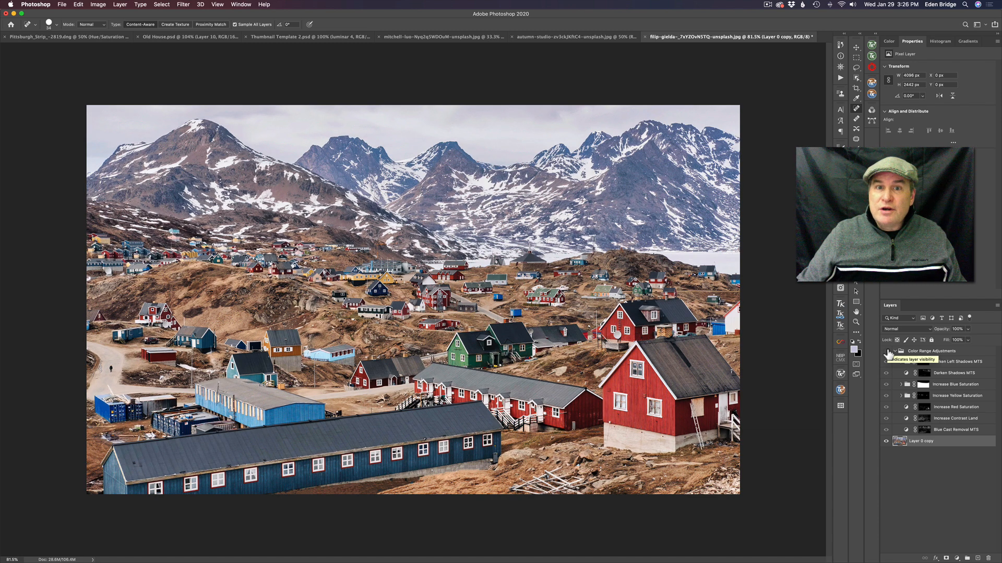
left_click(886, 352)
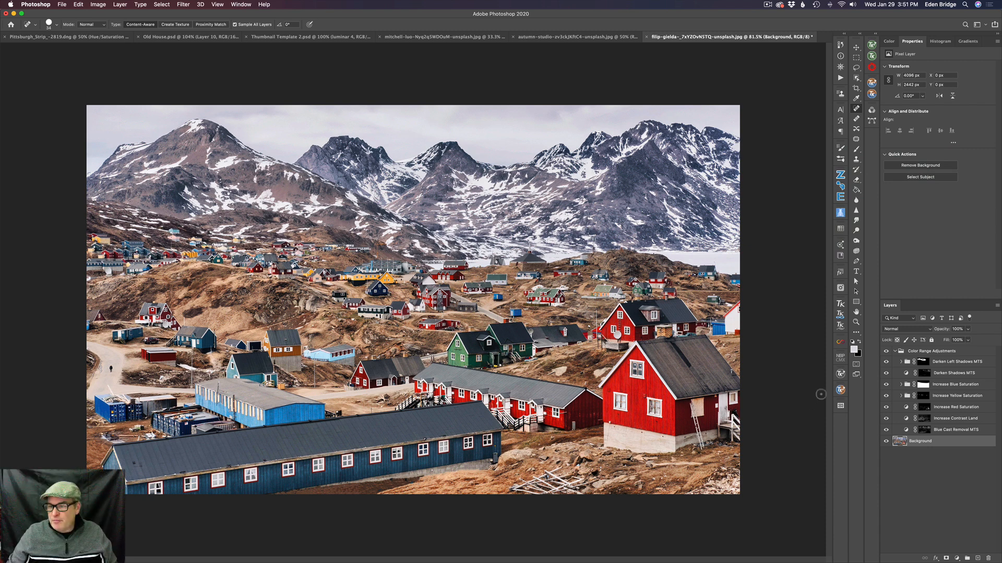
left_click(894, 351)
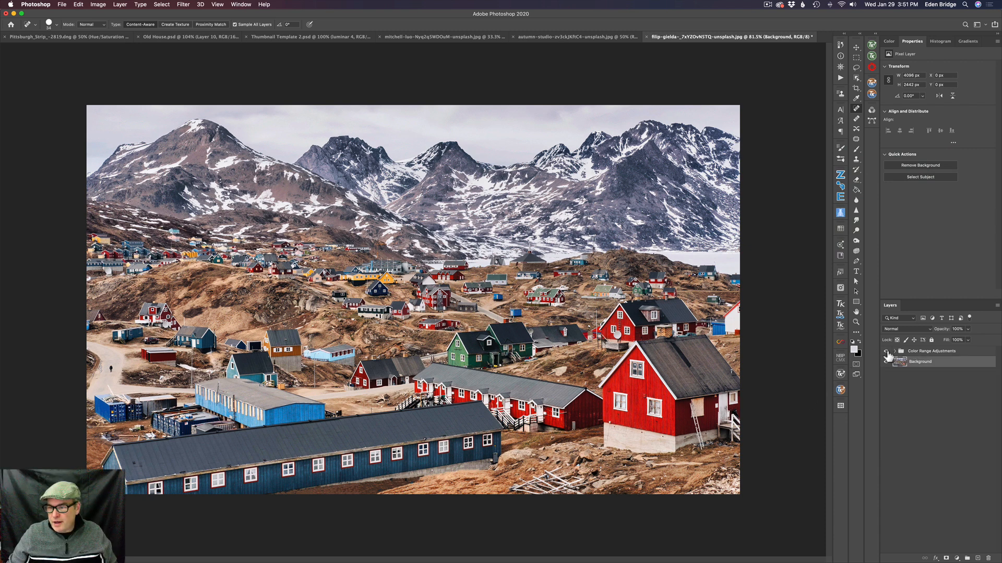
left_click(886, 353)
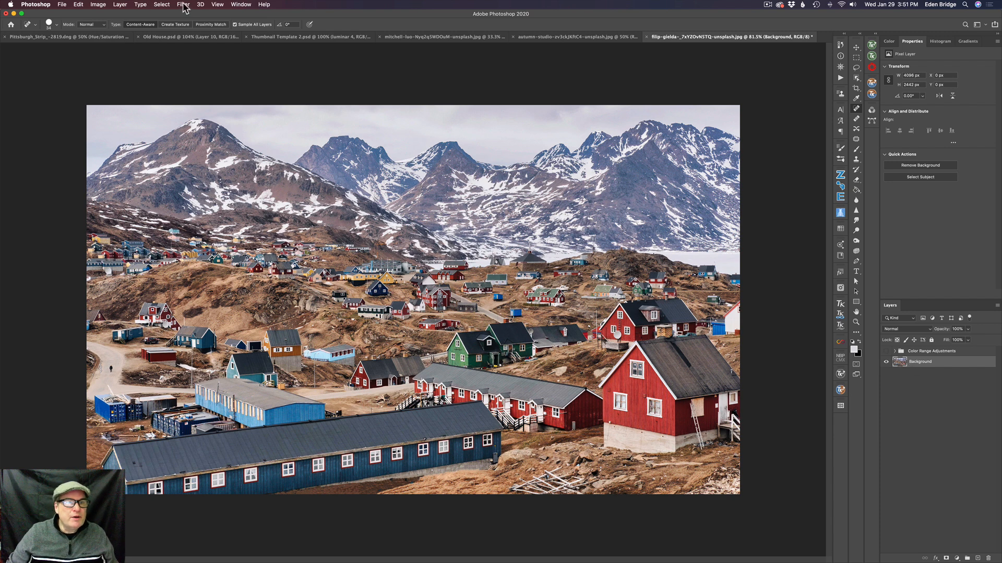
Start a Color Range selection on the Background using Sampled Colors, with slightly lower Fuzziness and the single-color eyedropper
left_click(161, 4)
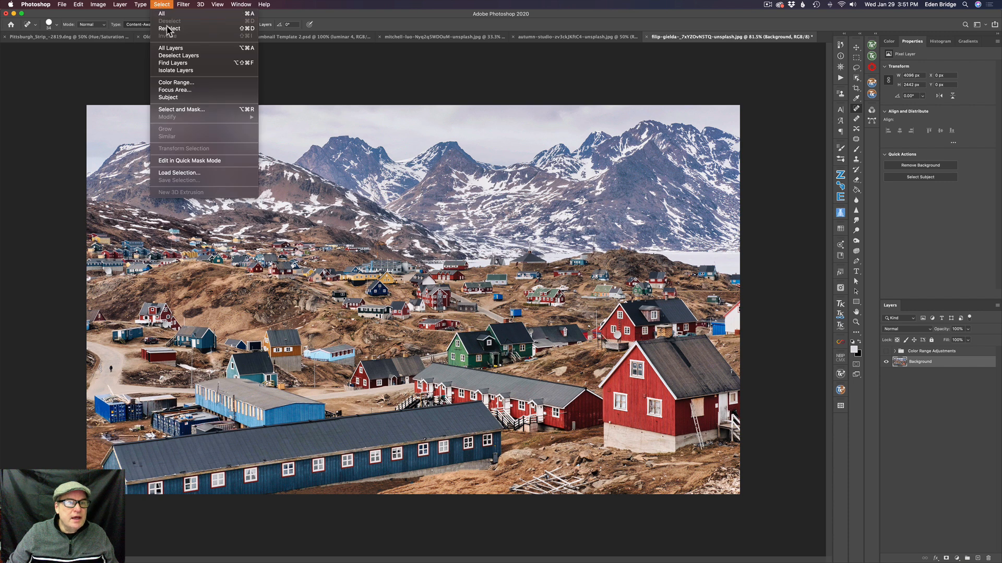
left_click(184, 82)
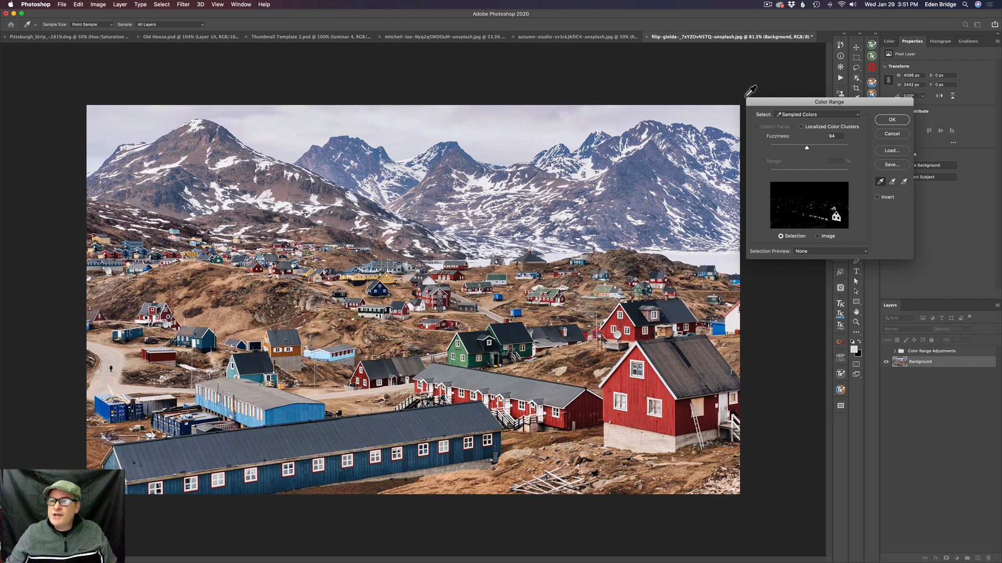
left_click(818, 114)
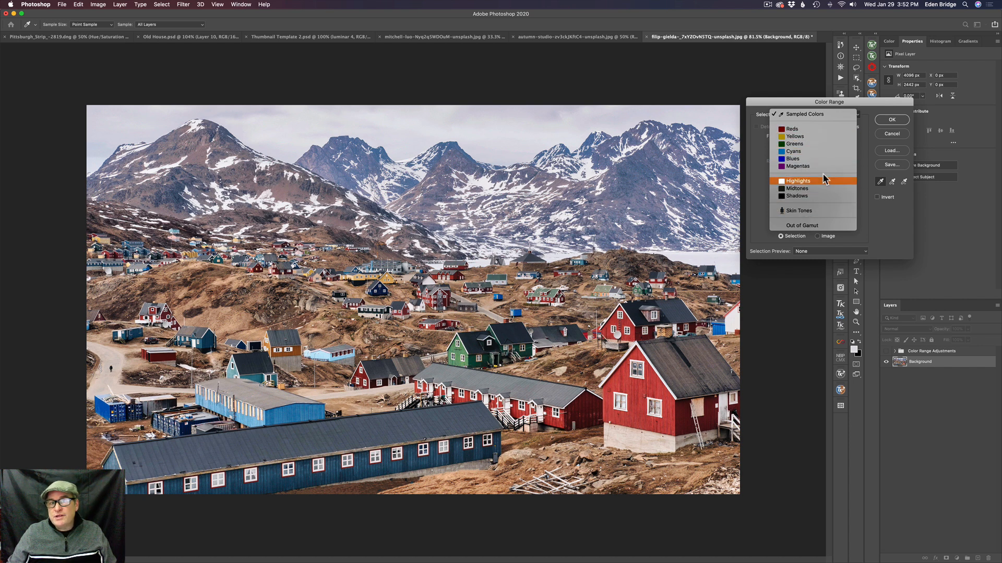
left_click(867, 108)
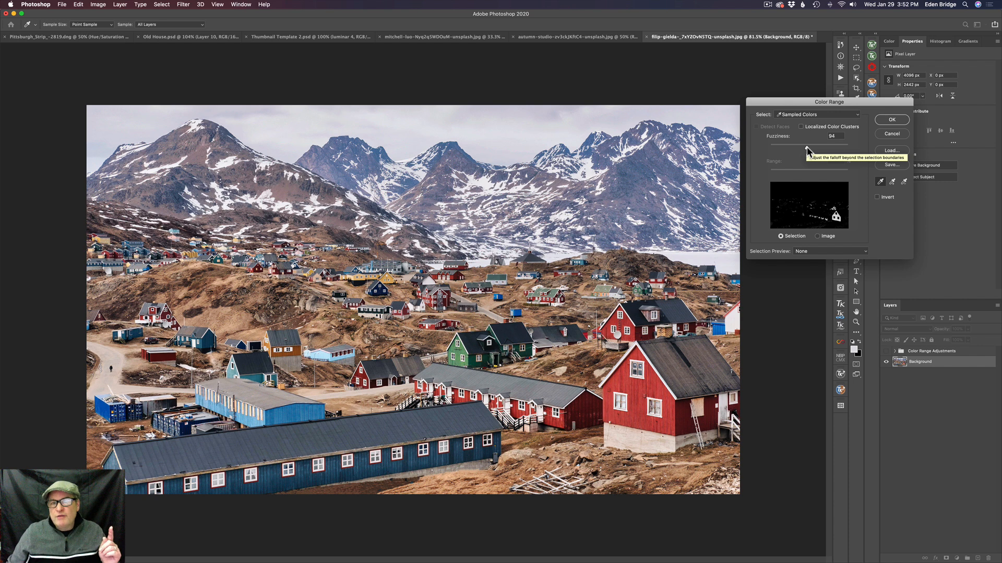
mouse_move(806, 150)
left_mouse_down()
mouse_move(840, 147)
mouse_move(775, 147)
mouse_move(825, 145)
mouse_move(805, 145)
left_mouse_up()
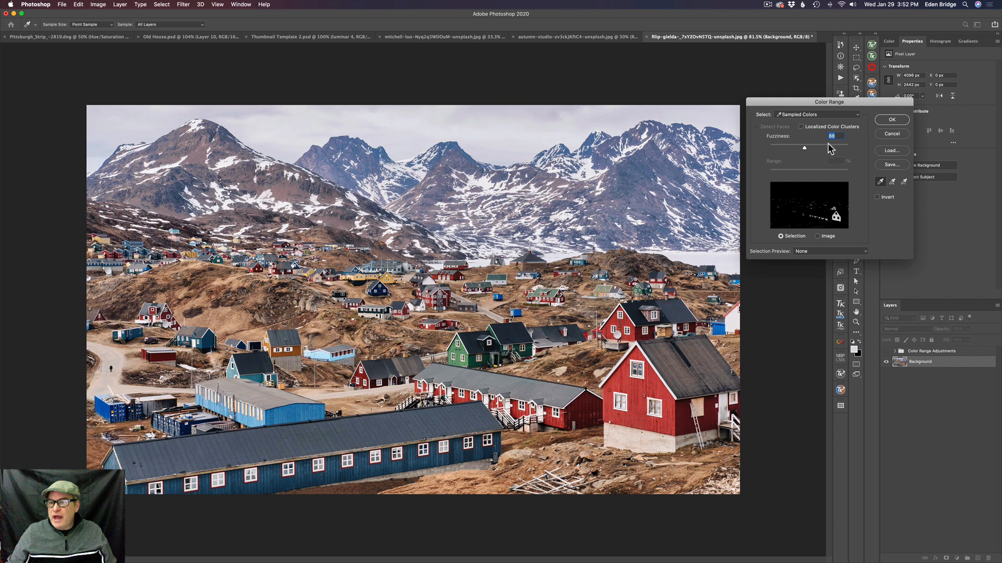
left_click(881, 183)
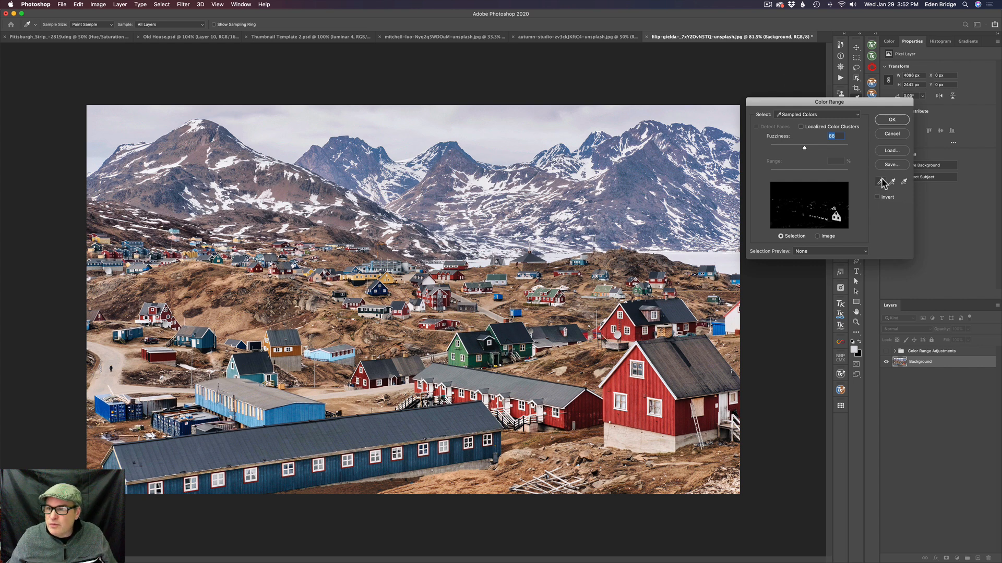
Try sampling the green house, the red house and the mountains as selection colors with Fuzziness at 72
left_click(466, 344)
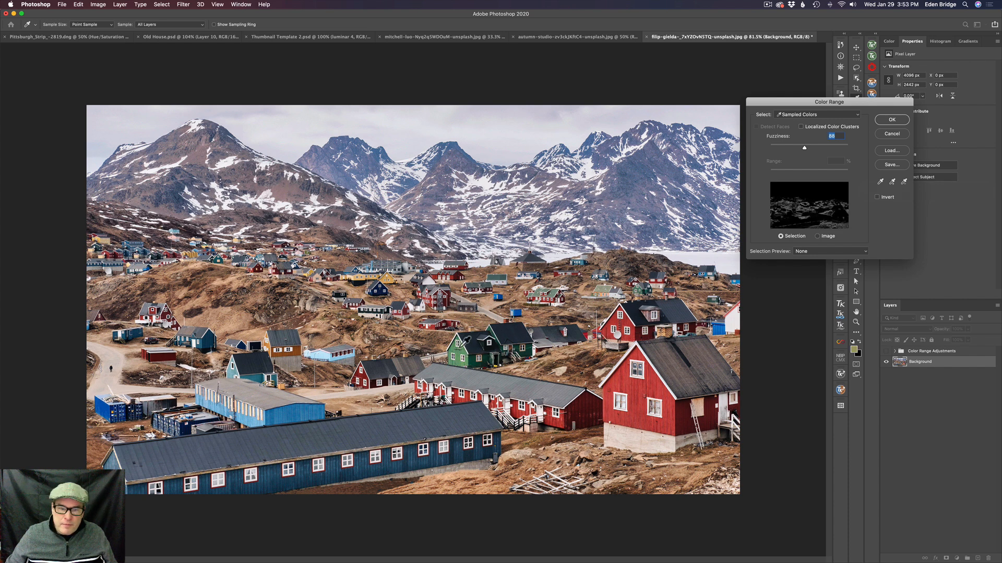
left_click(466, 345)
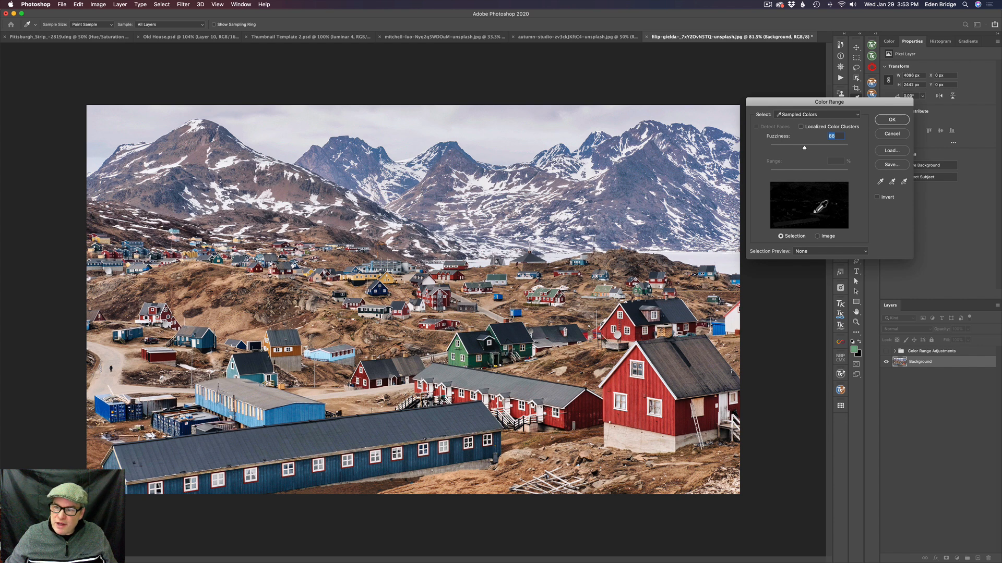
mouse_move(803, 147)
left_mouse_down()
mouse_move(828, 145)
mouse_move(799, 147)
left_mouse_up()
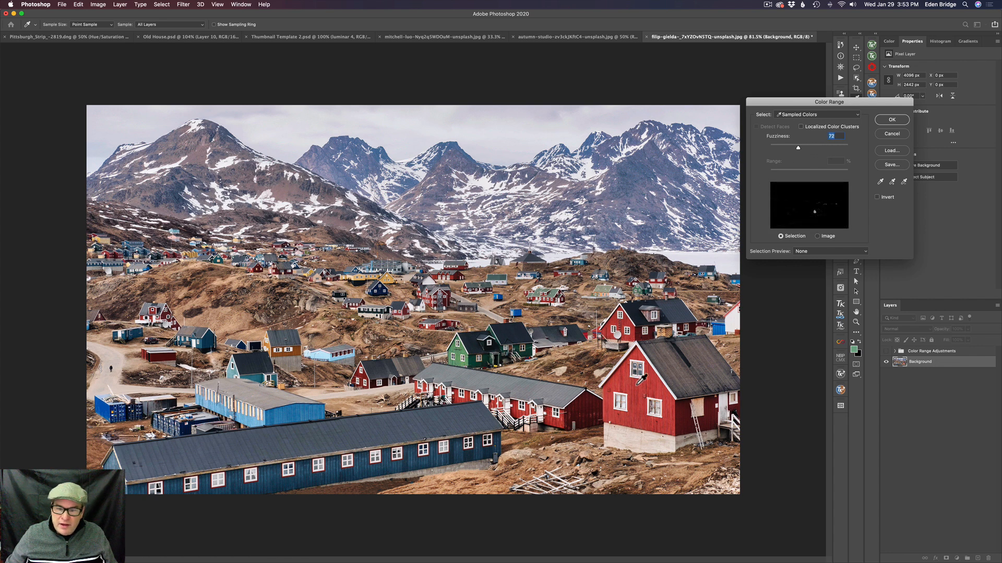
left_click(642, 388)
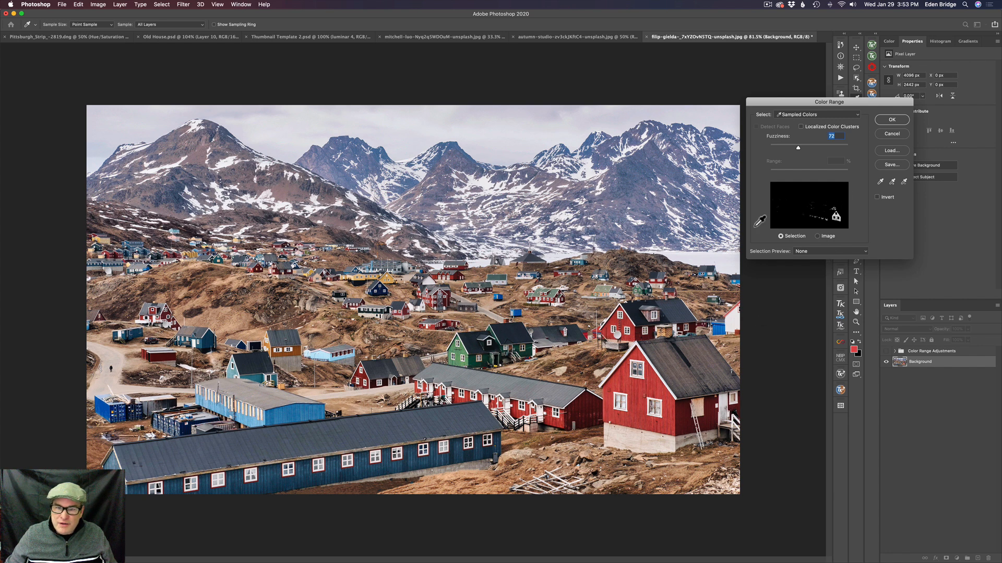
left_click(646, 170)
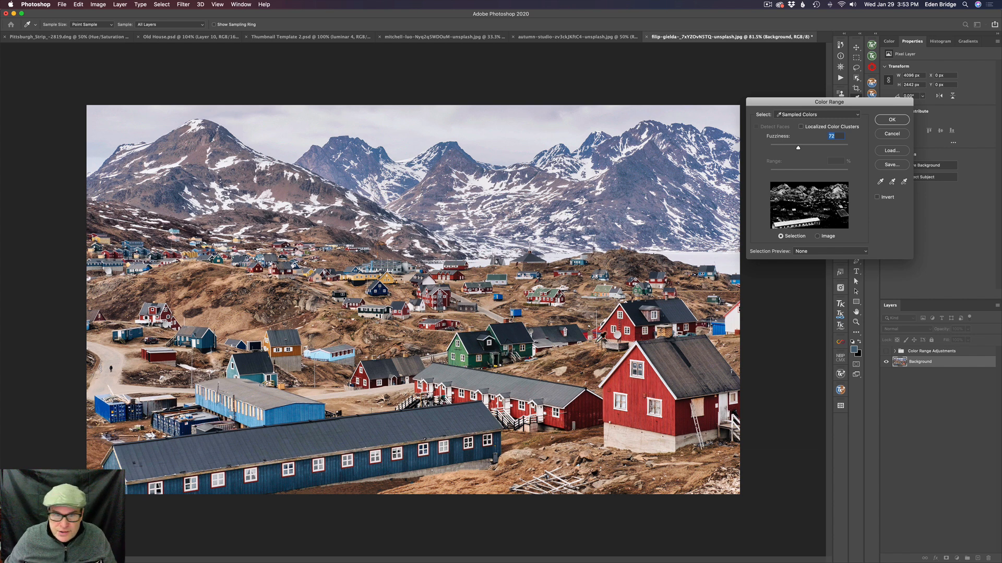
Select the reds by sampling the large red house's wall with Fuzziness 150 and Localized Color Clusters off
left_click(642, 386)
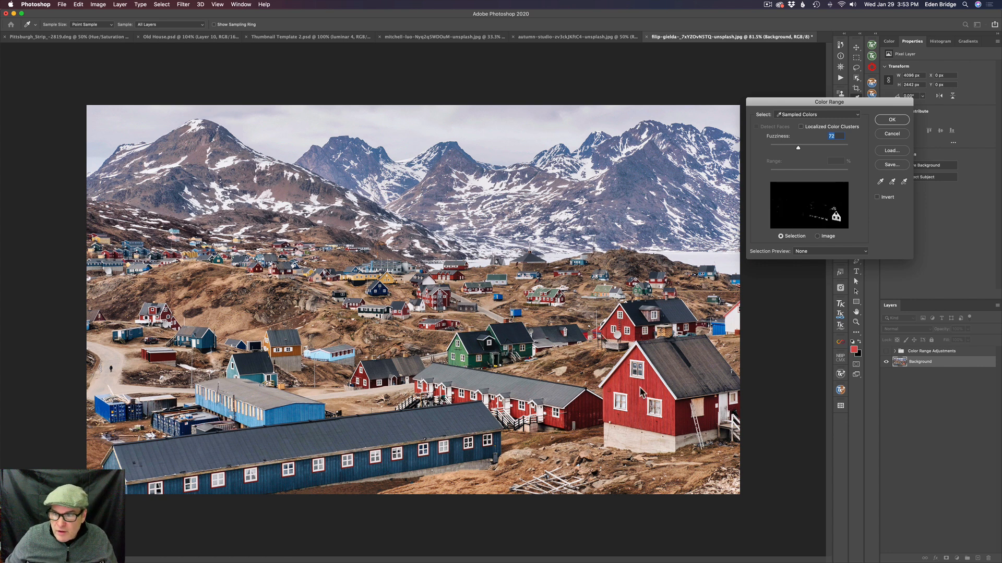
left_click_drag(797, 146, 827, 148)
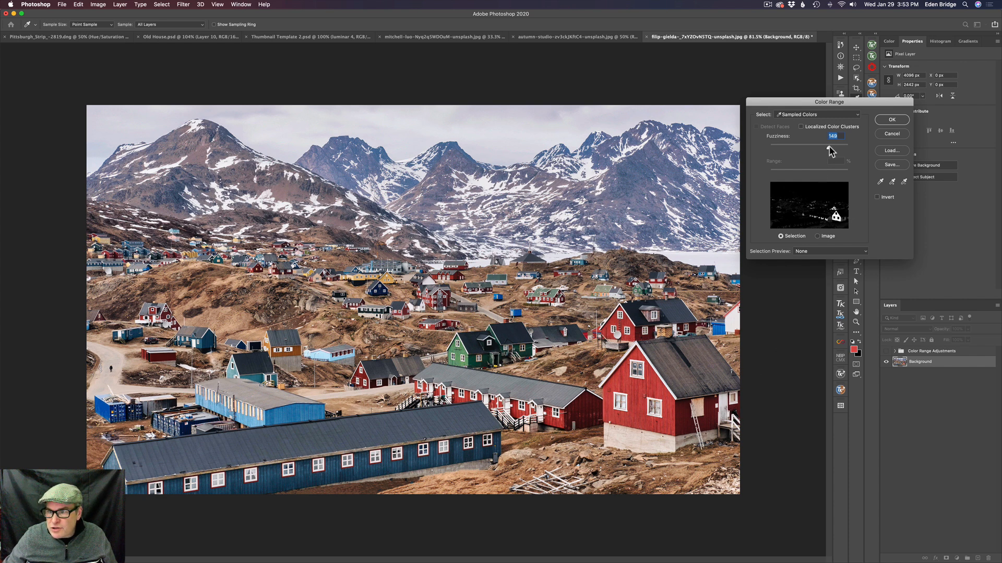
left_click_drag(830, 145, 832, 147)
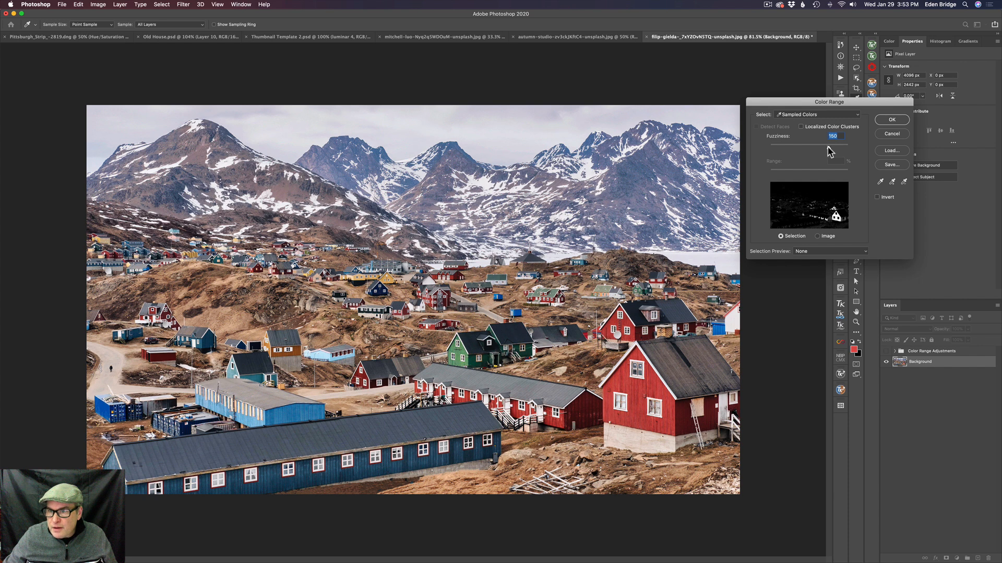
left_click(801, 127)
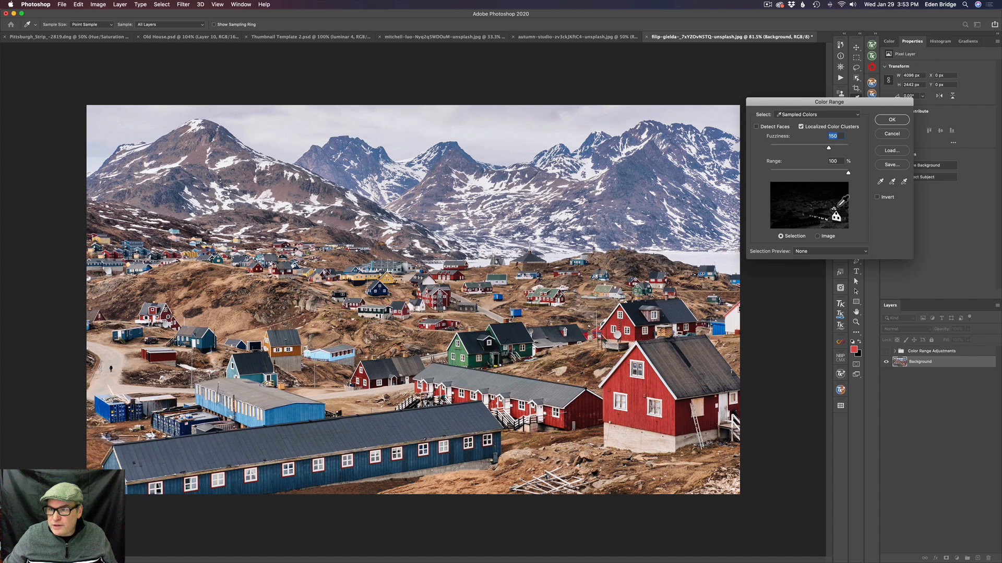
left_click(801, 127)
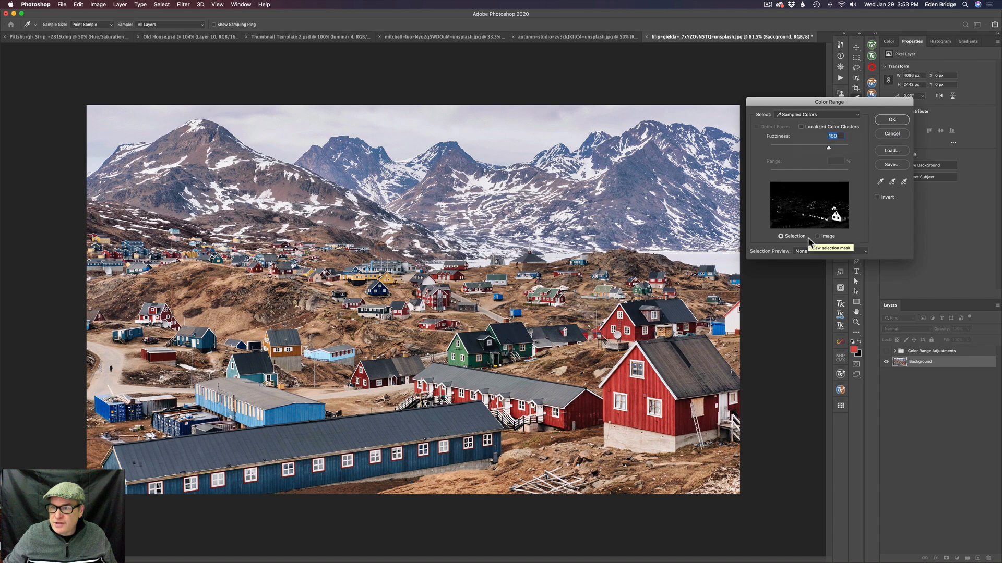
left_click(892, 120)
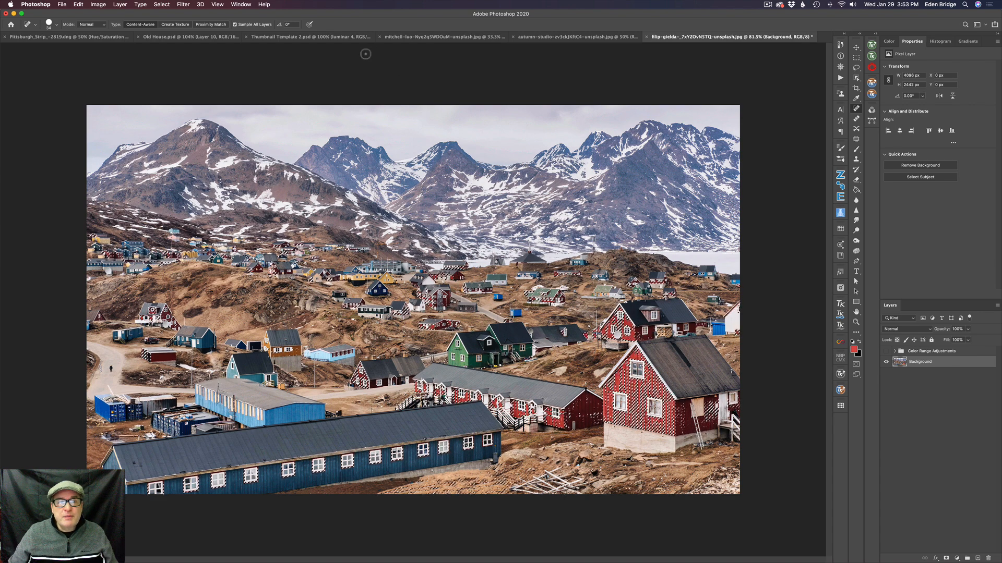
Add a Hue/Saturation adjustment layer masked to the red selection and inspect its layer mask in the image
left_click(957, 558)
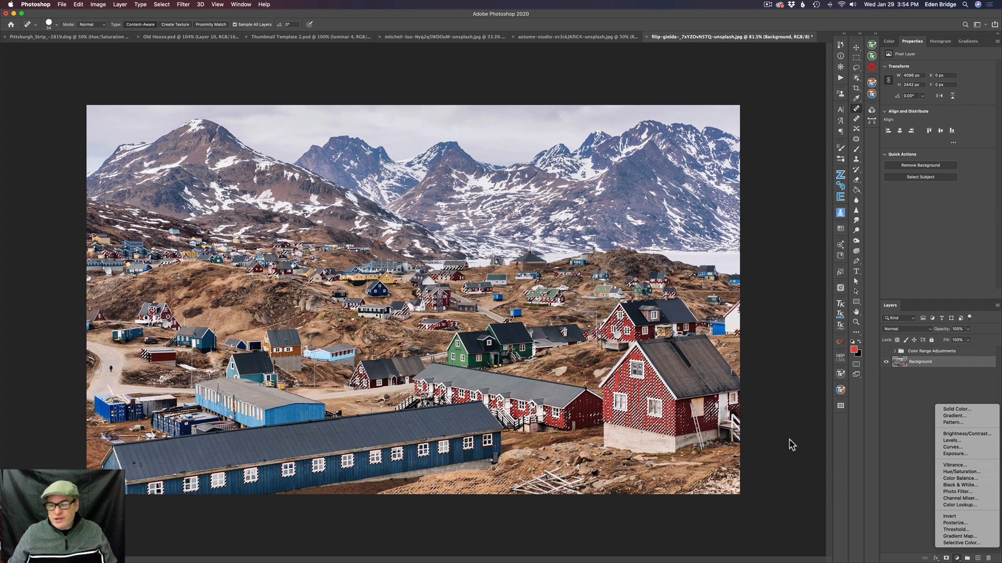
left_click(964, 472)
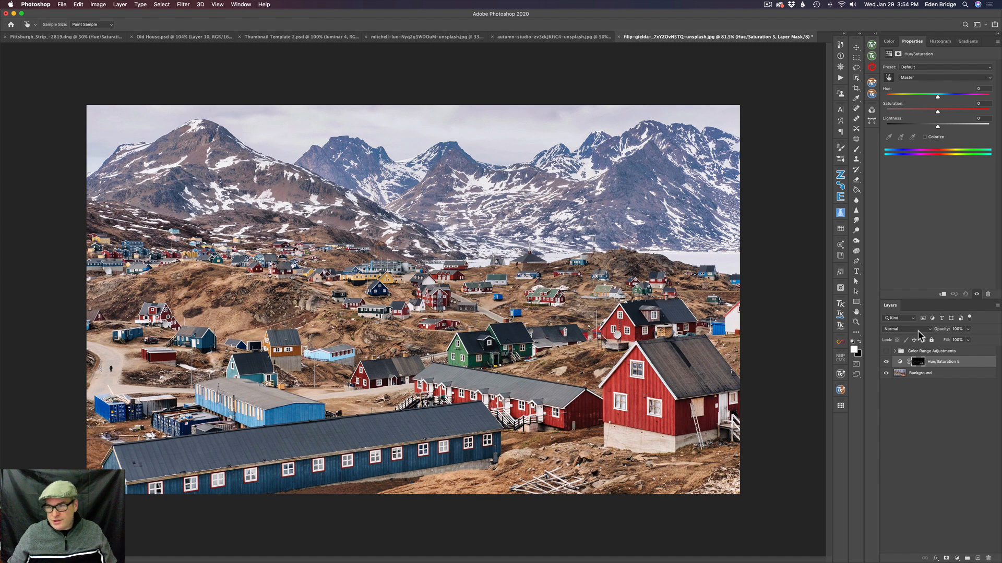
left_click(919, 367, "alt")
key("j")
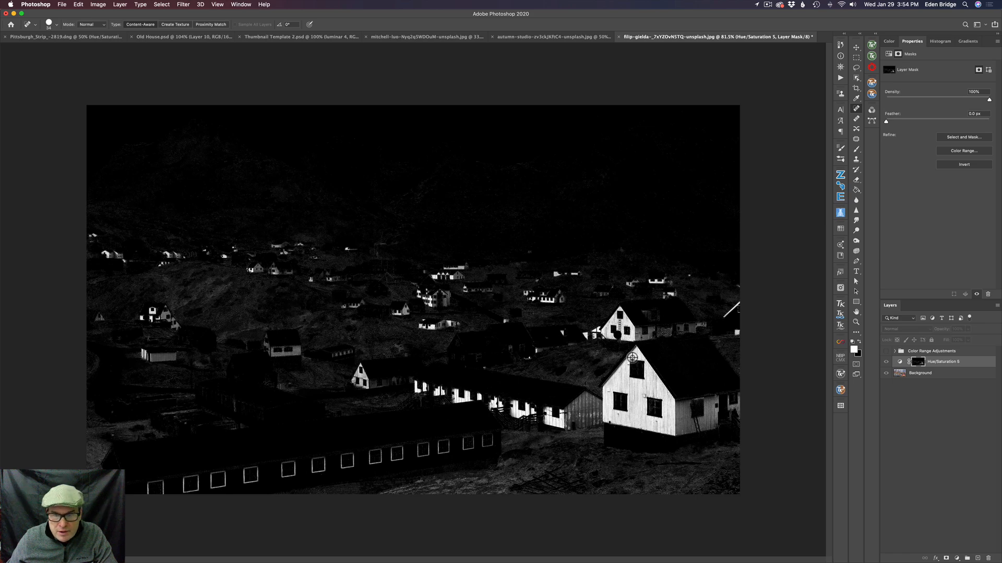
left_click(918, 366, "alt")
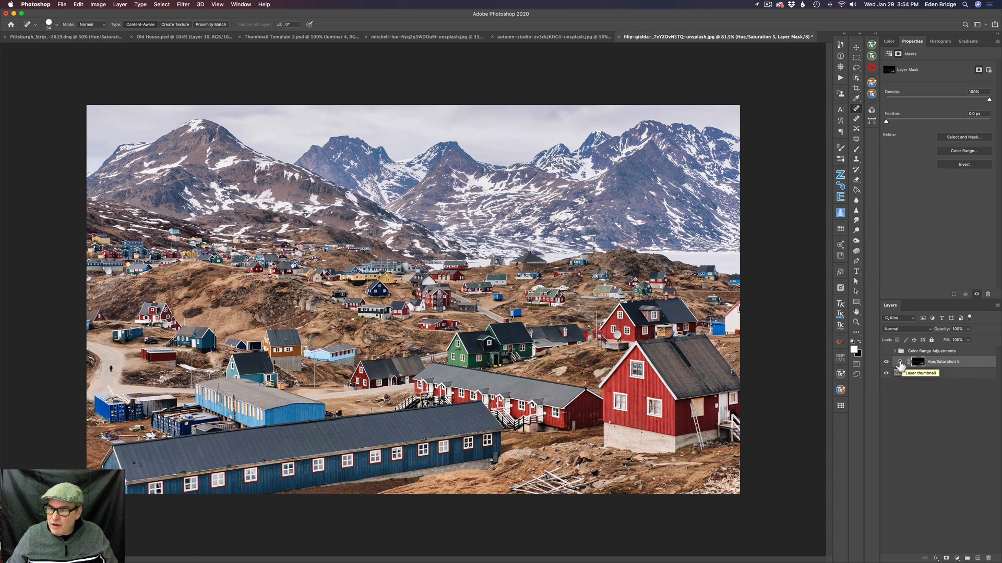
Set the red houses' Hue/Saturation adjustment to Saturation +65 and Lightness -12
left_click(899, 363)
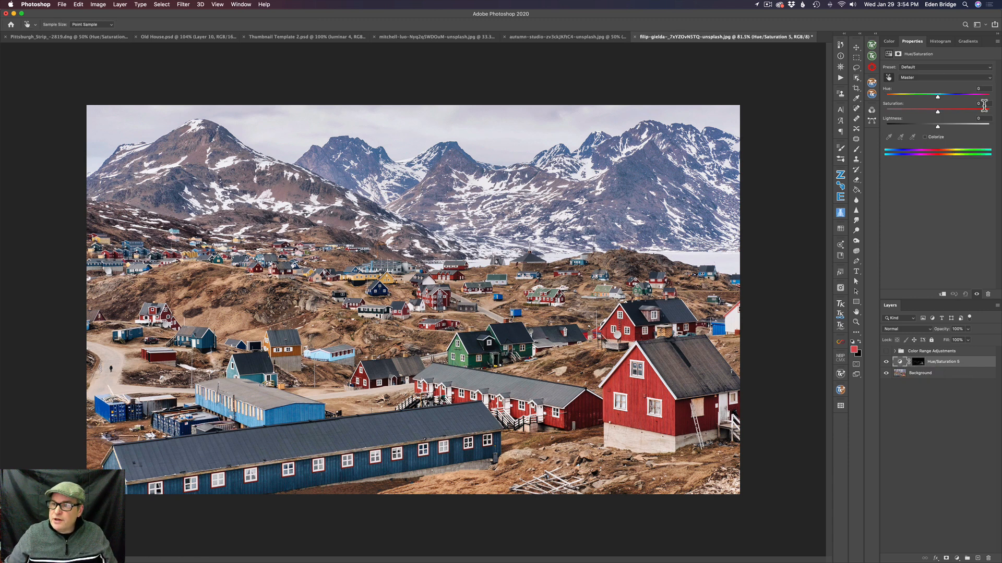
left_click(938, 112)
left_click_drag(939, 114, 972, 118)
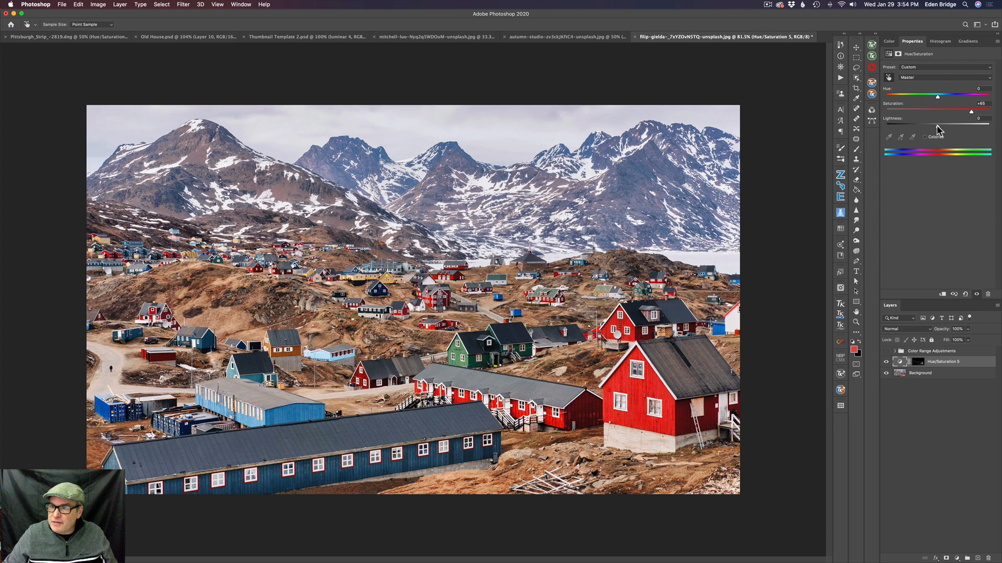
left_click_drag(939, 124, 926, 122)
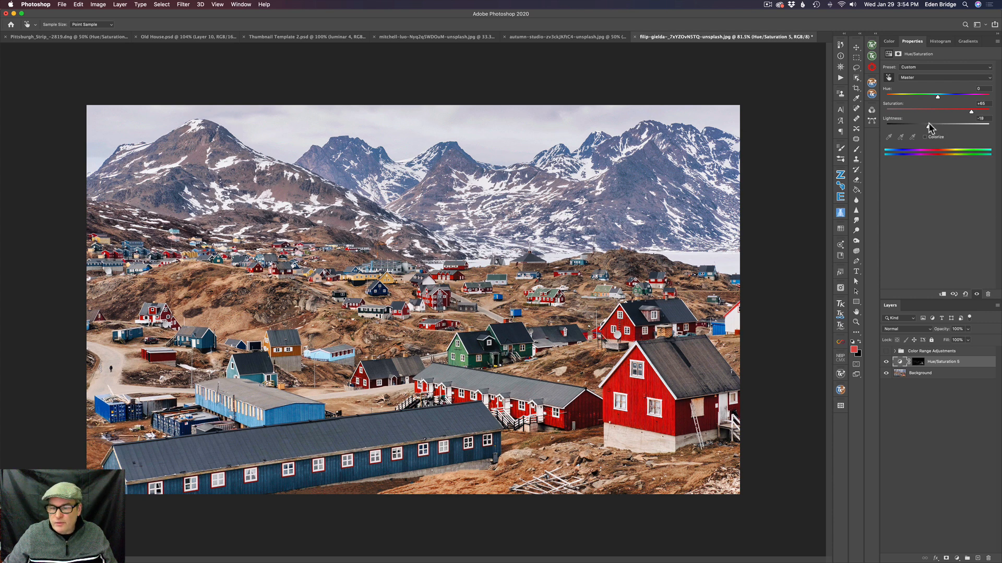
left_click_drag(928, 123, 928, 124)
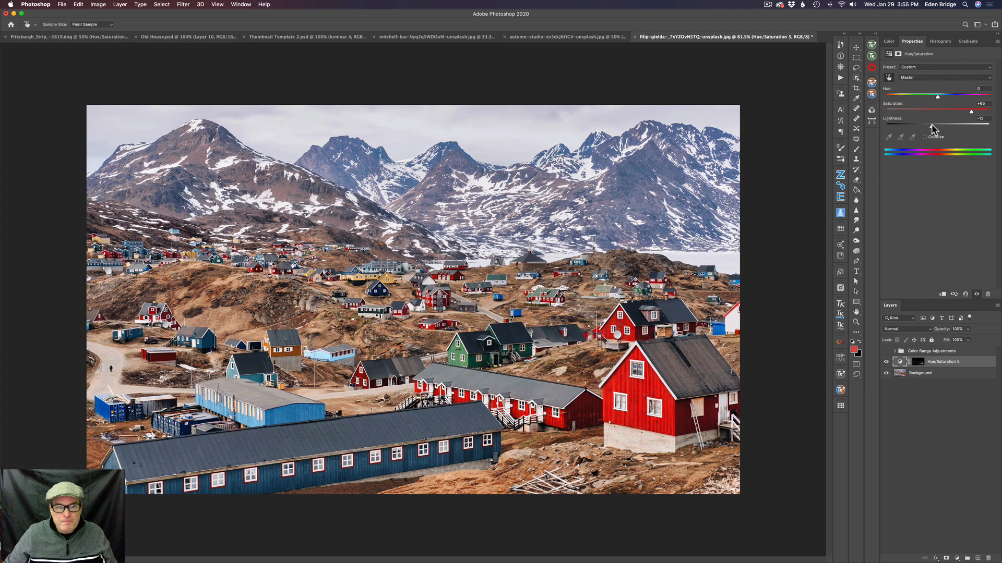
Compare the photo with the Hue/Saturation layer off and on, and with its mask disabled and enabled
left_click(887, 365)
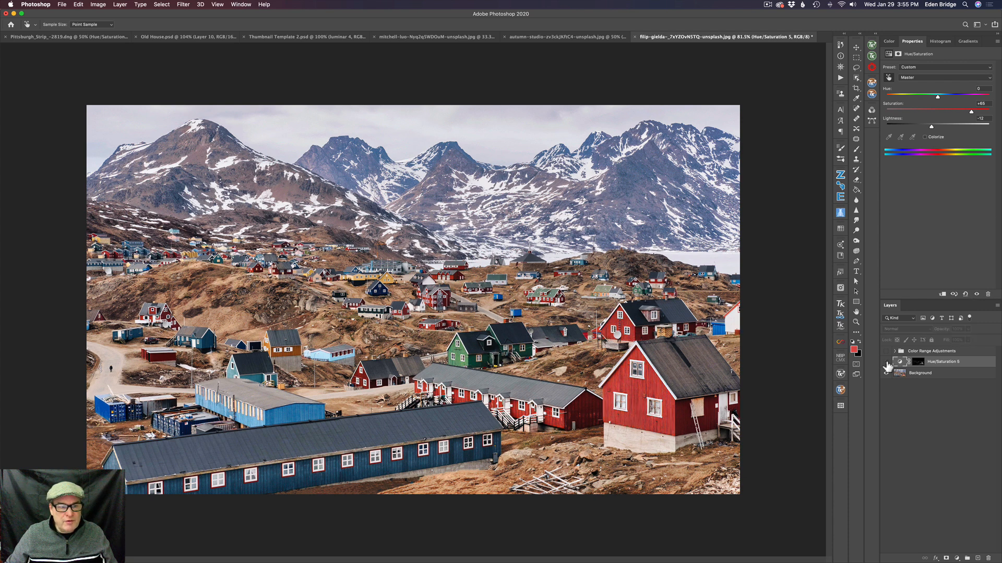
left_click(887, 363)
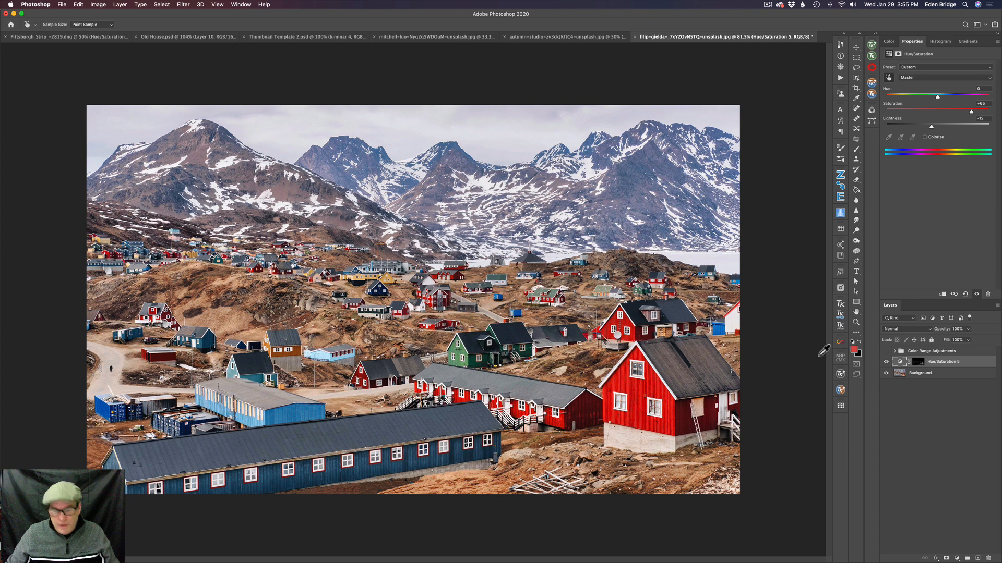
key("j")
left_click(920, 367, "shift")
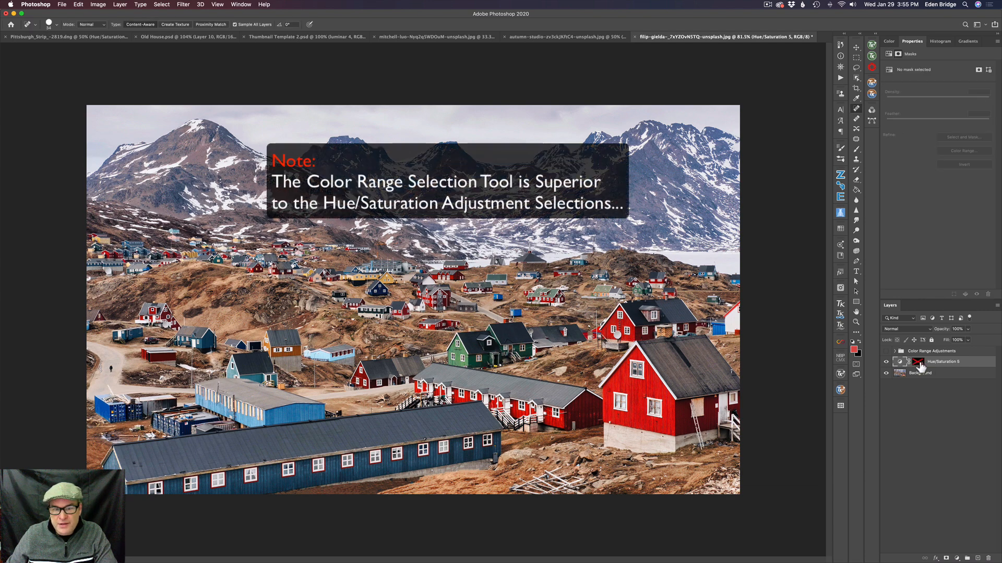
left_click(921, 367, "shift")
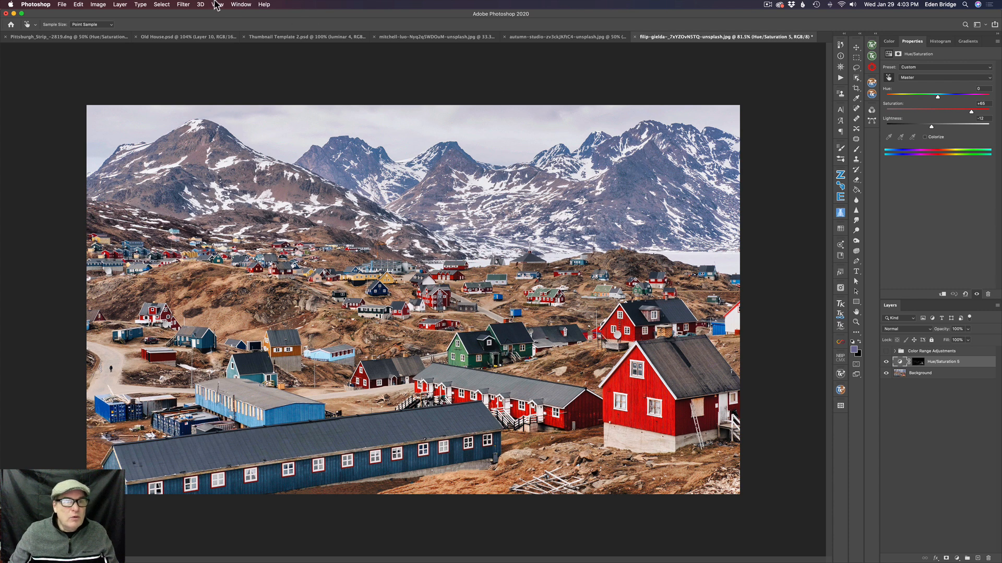
Select the bluish mountain rock with Color Range by sampling the large peak's slope, using Fuzziness 56
left_click(162, 6)
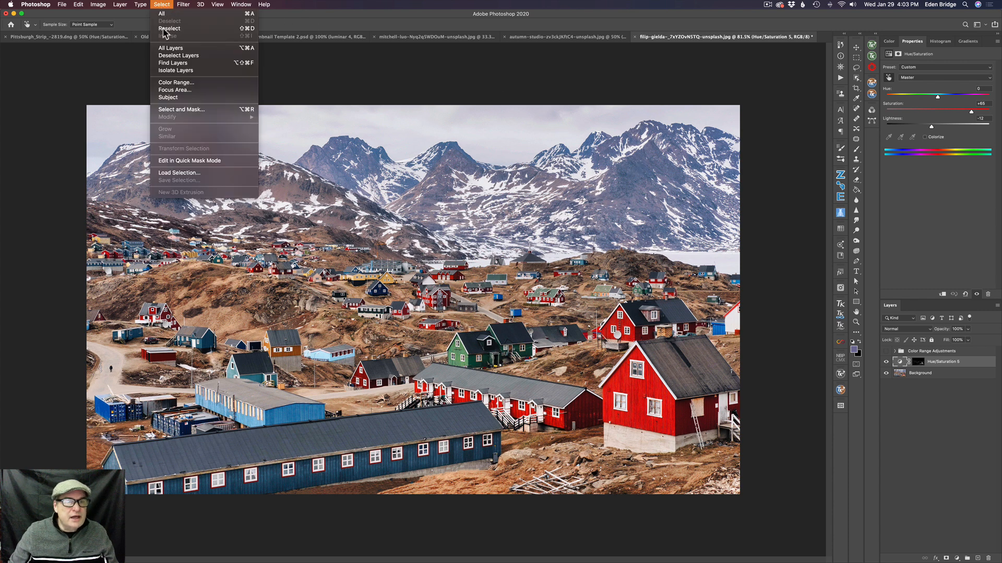
left_click(184, 84)
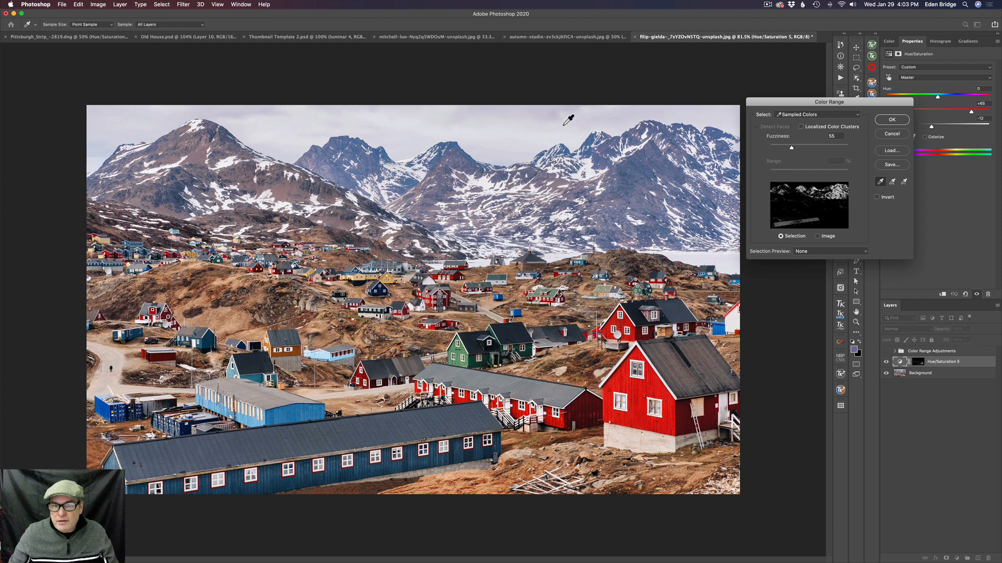
left_click(652, 168)
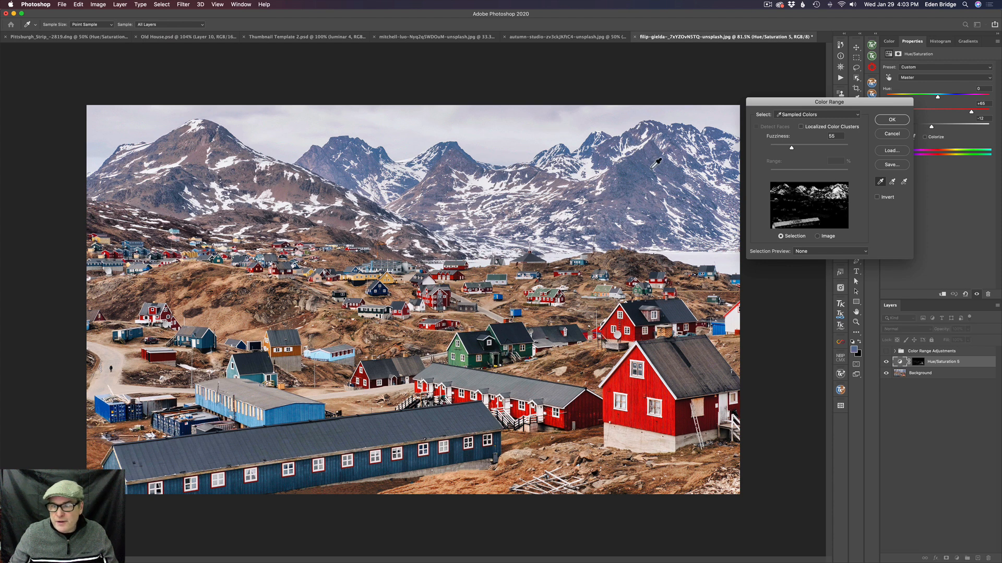
left_click(649, 169)
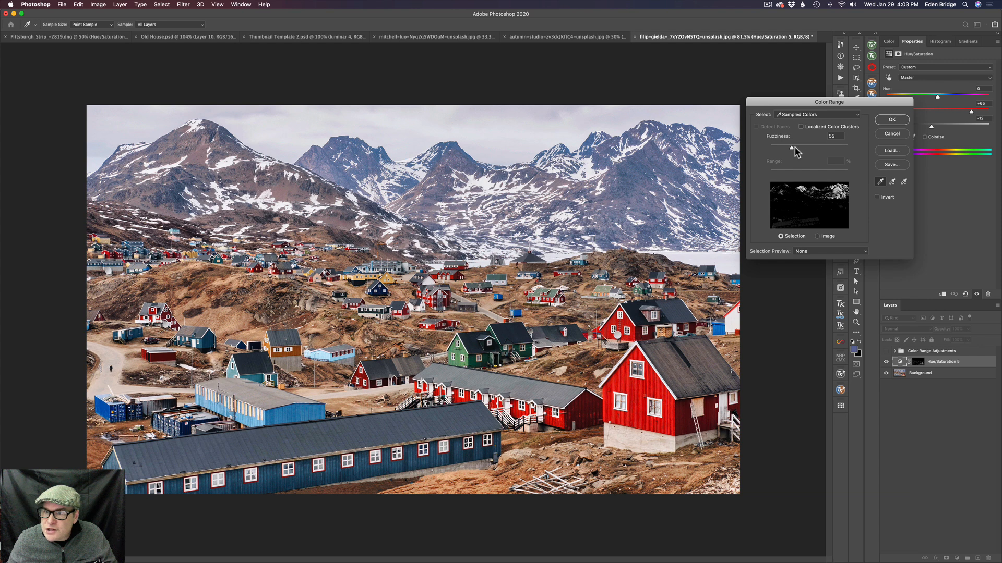
left_click_drag(791, 148, 828, 148)
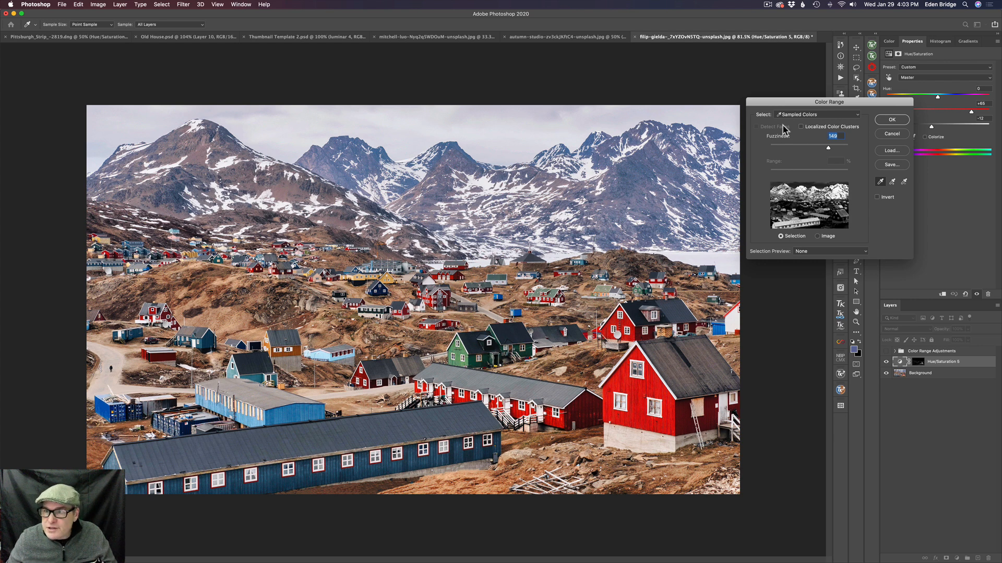
left_click_drag(828, 148, 794, 150)
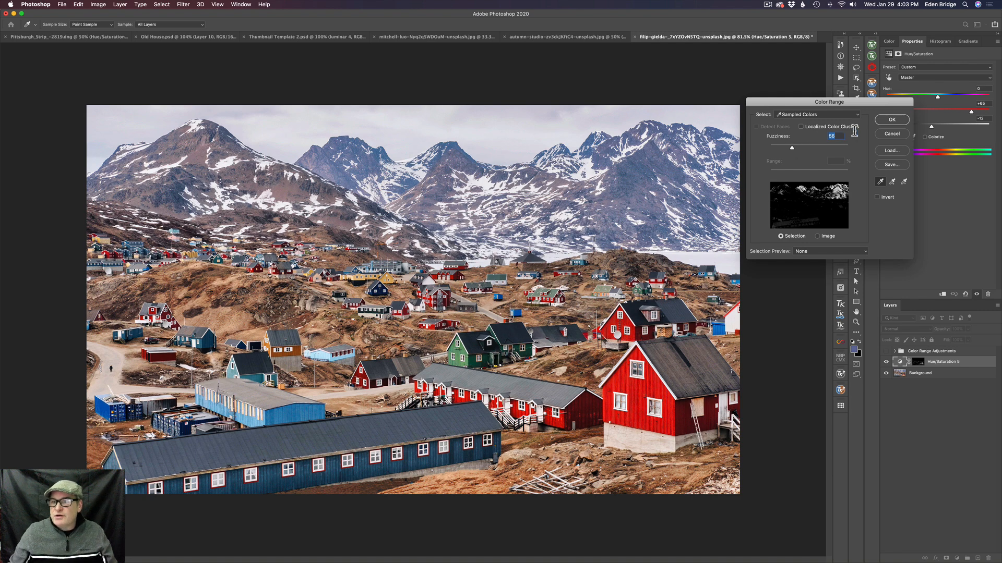
left_click(891, 119)
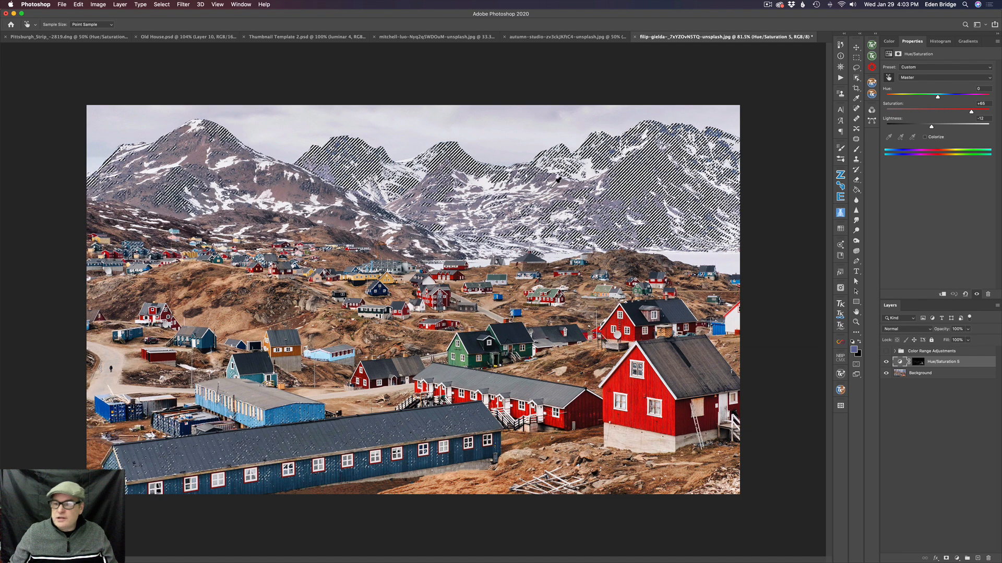
Add a Hue/Saturation adjustment layer masked to the mountain selection and set its Saturation to -57
left_click(957, 558)
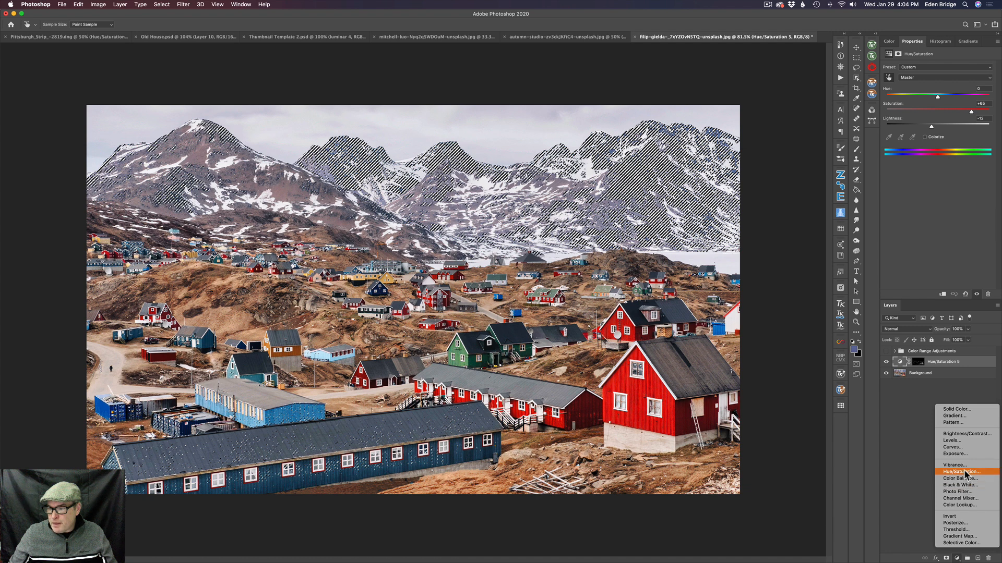
left_click(961, 472)
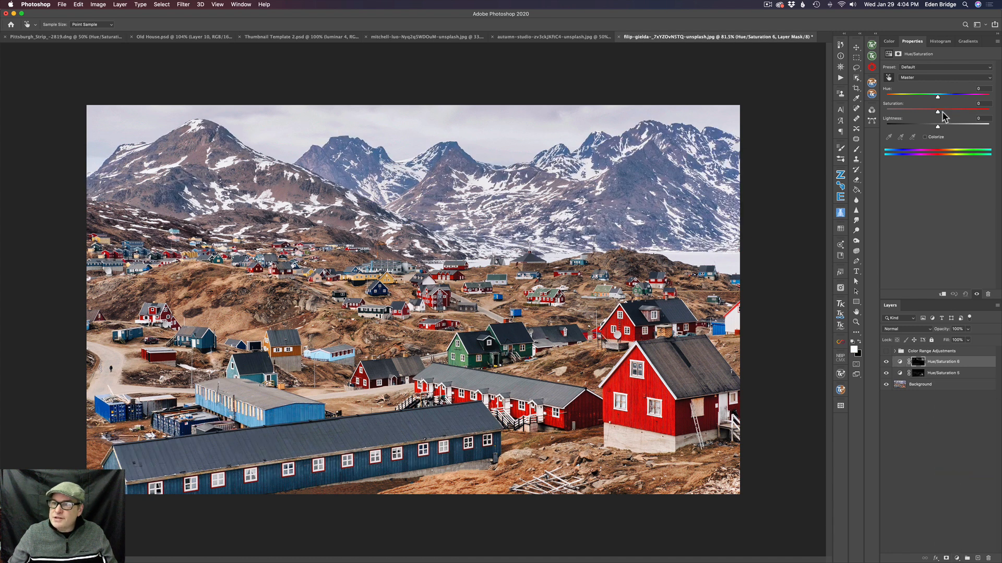
mouse_move(924, 108)
left_mouse_down()
mouse_move(885, 115)
mouse_move(907, 112)
left_mouse_up()
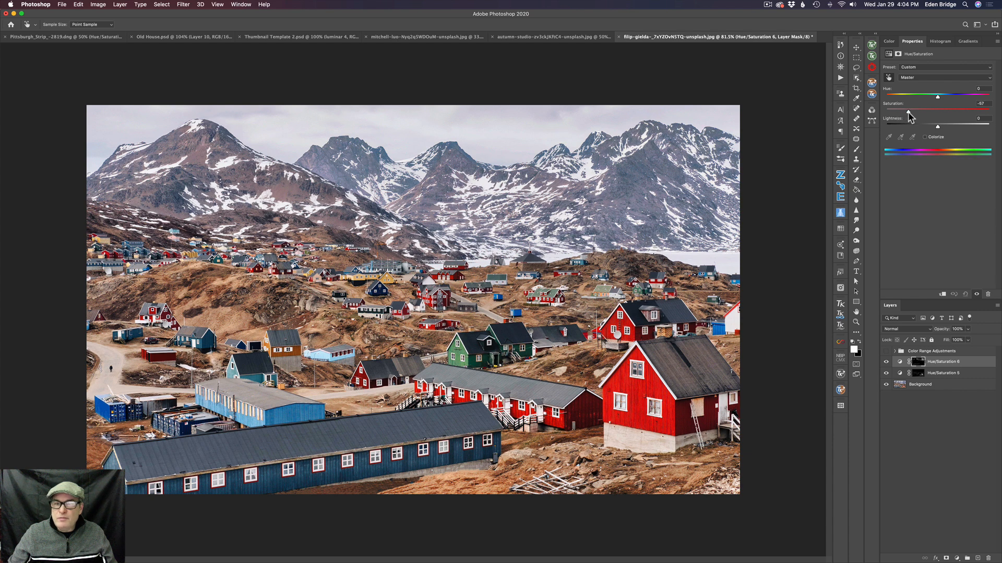
Compare the mountains with the new Hue/Saturation layer off and on
left_click(886, 363)
left_click(886, 363)
left_click(885, 364)
left_click(886, 363)
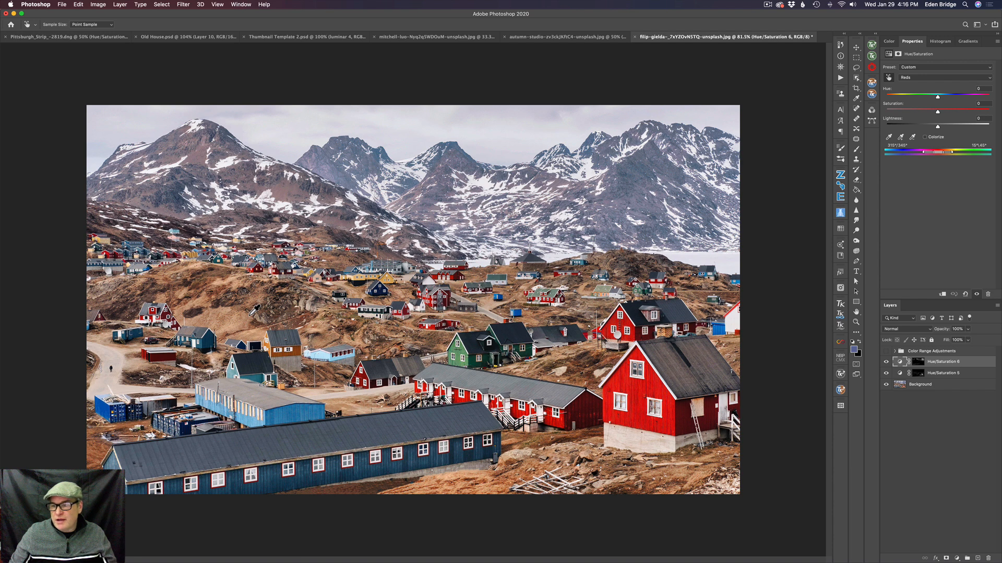
left_click(919, 364)
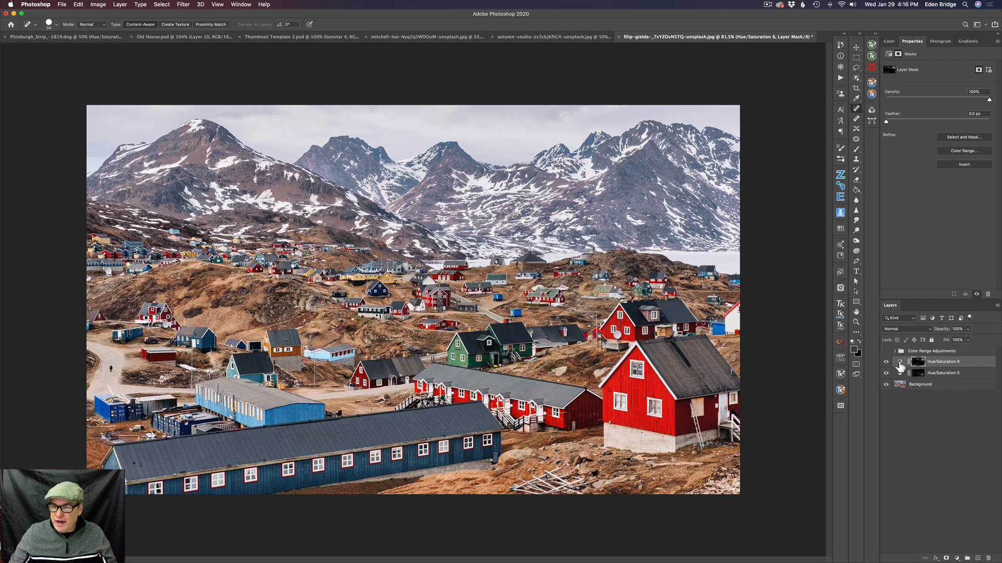
left_click(900, 366)
key("j")
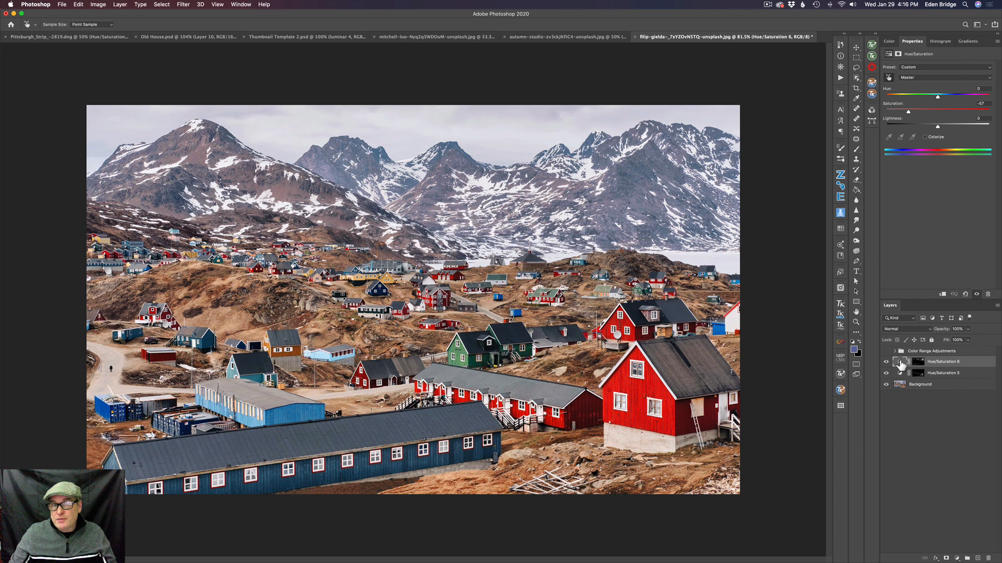
left_click(919, 364)
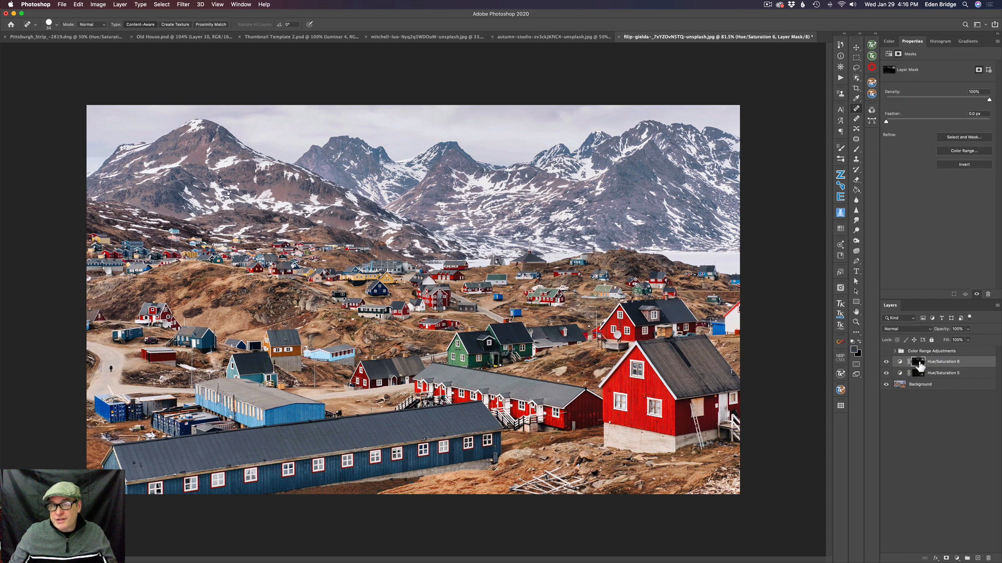
left_click(164, 5)
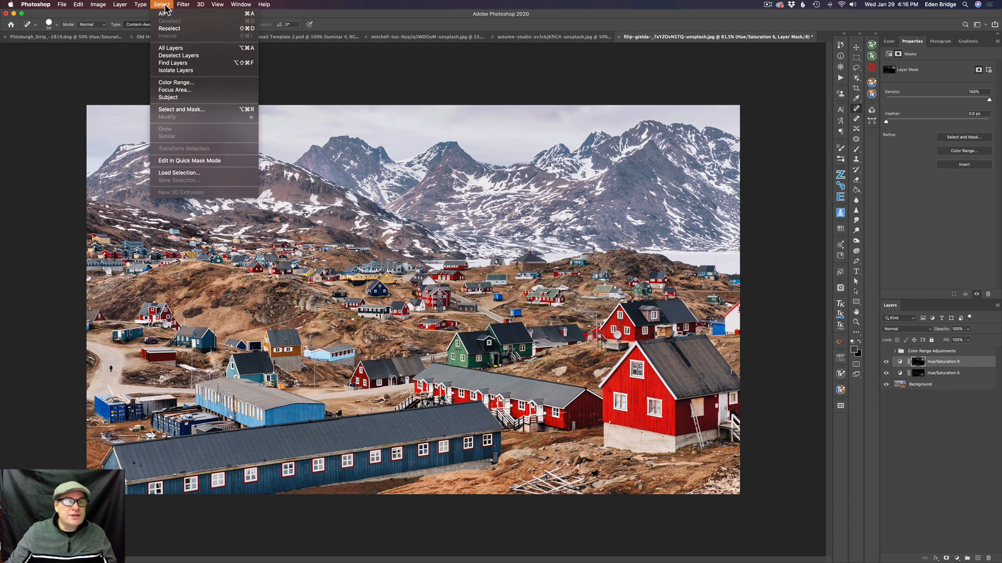
left_click(188, 82)
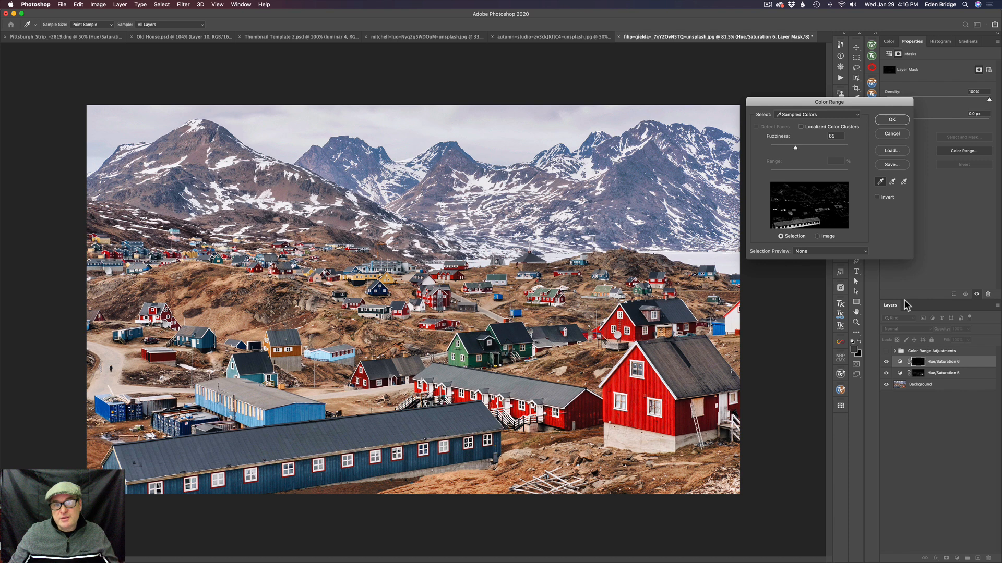
left_click(892, 134)
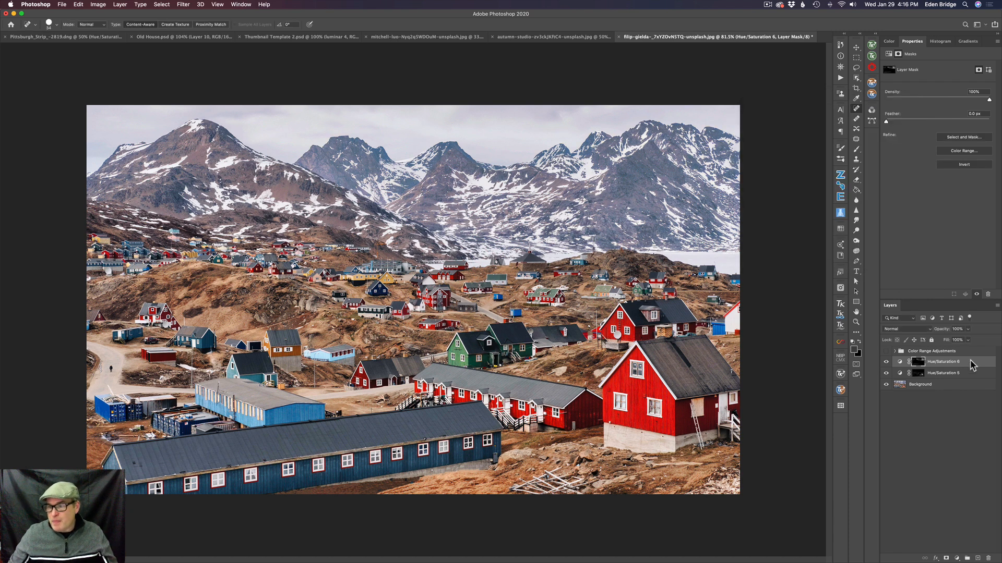
With the mountains' Hue/Saturation adjustment active instead of its mask, select the brown hillside tones with Color Range by sampling the ground, using Fuzziness 59
left_click(901, 367)
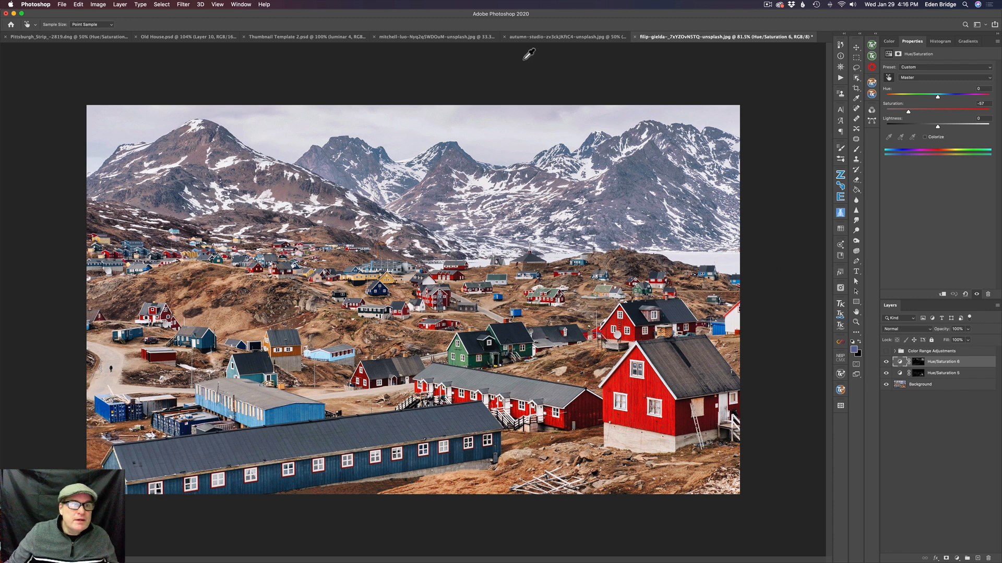
left_click(166, 5)
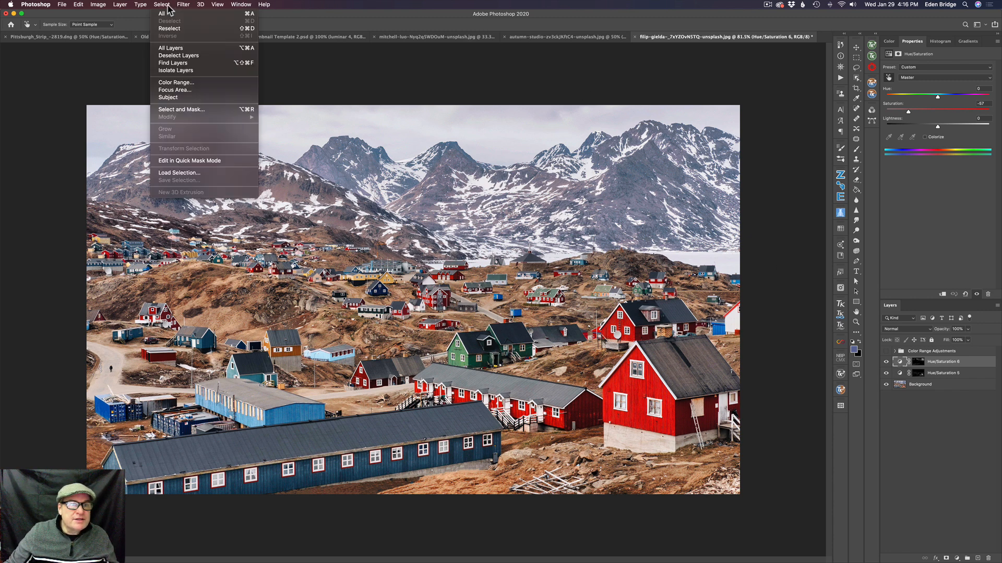
left_click(188, 84)
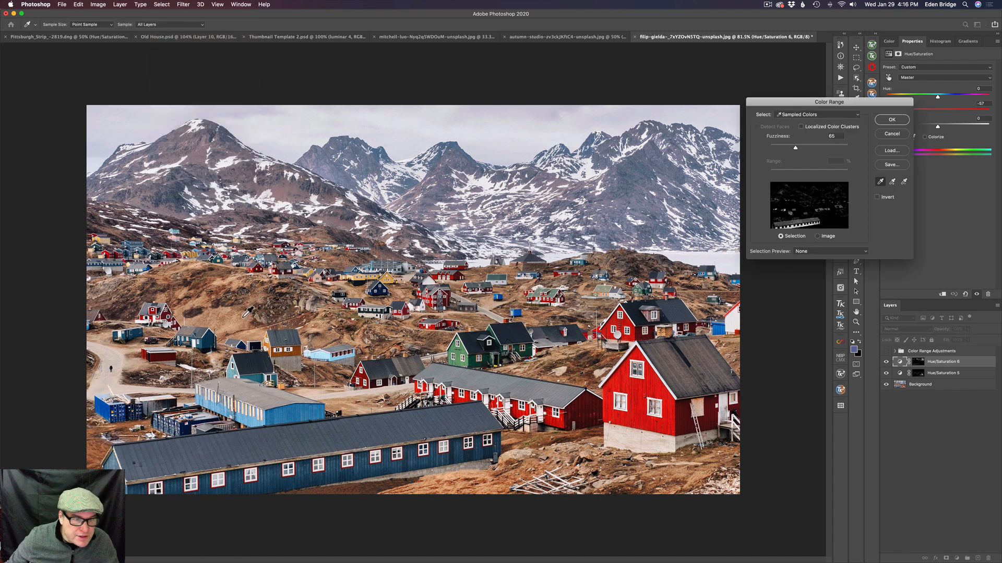
left_click(245, 315)
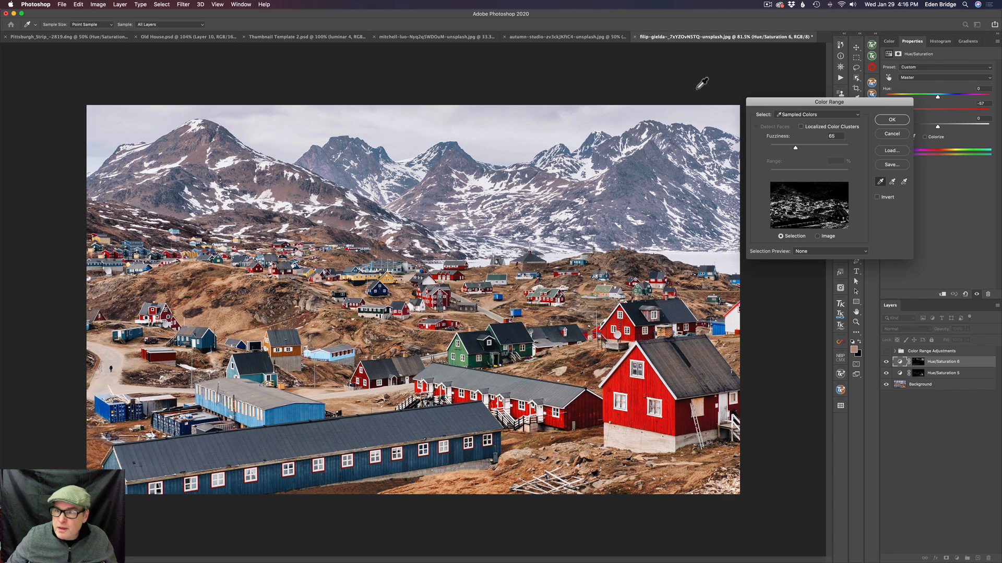
left_click_drag(795, 147, 788, 147)
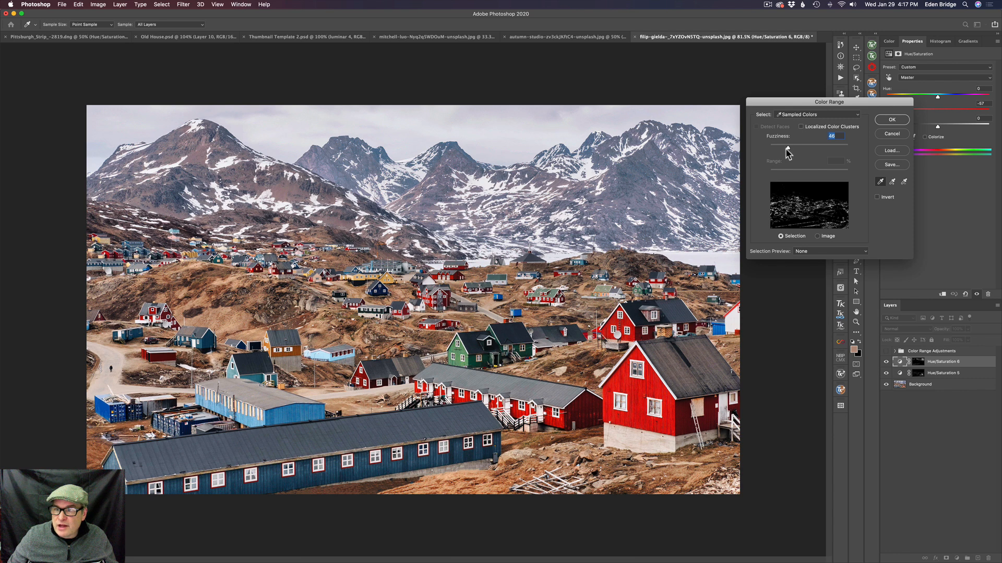
left_click_drag(787, 147, 792, 146)
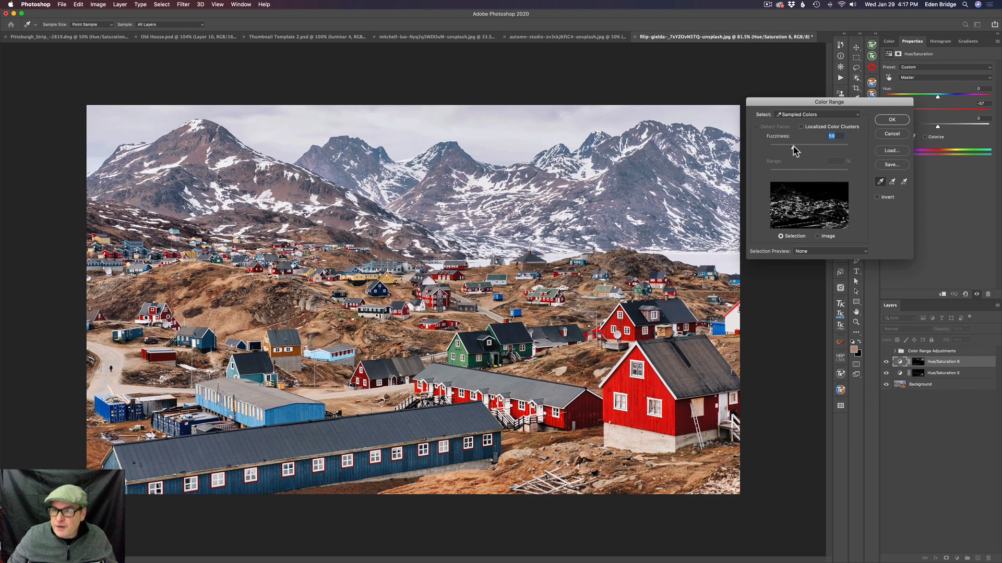
left_click(891, 120)
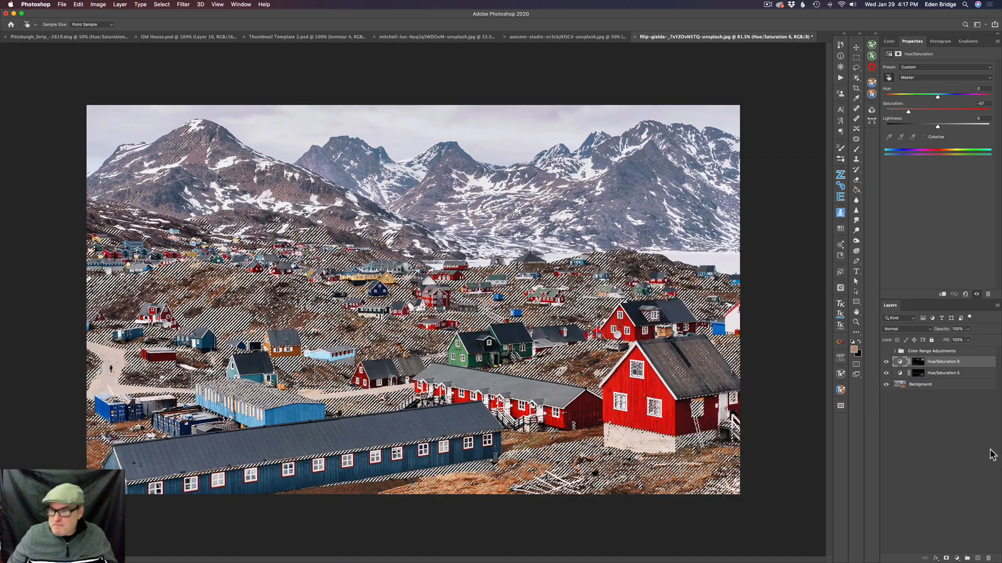
Add a Curves adjustment masked to the brown tones, with curve points at input 148, output 177 and input 69, output 65
left_click(957, 558)
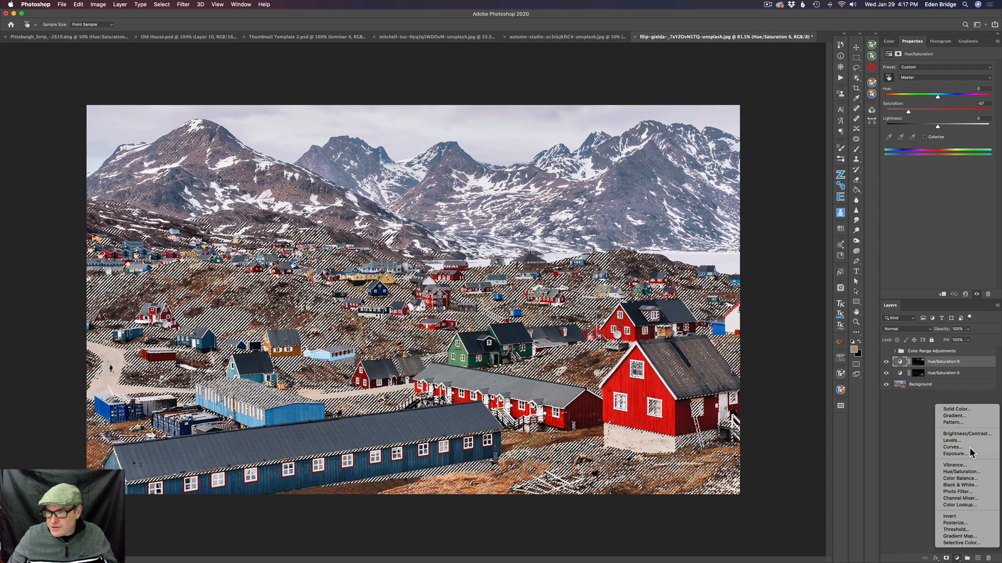
left_click(953, 447)
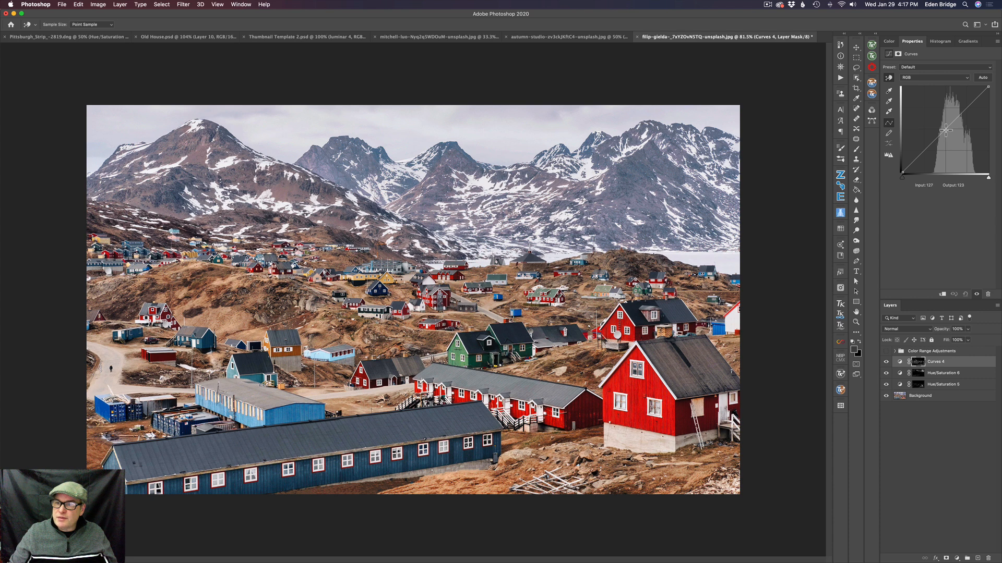
mouse_move(945, 130)
left_mouse_down()
mouse_move(946, 142)
mouse_move(953, 113)
left_mouse_up()
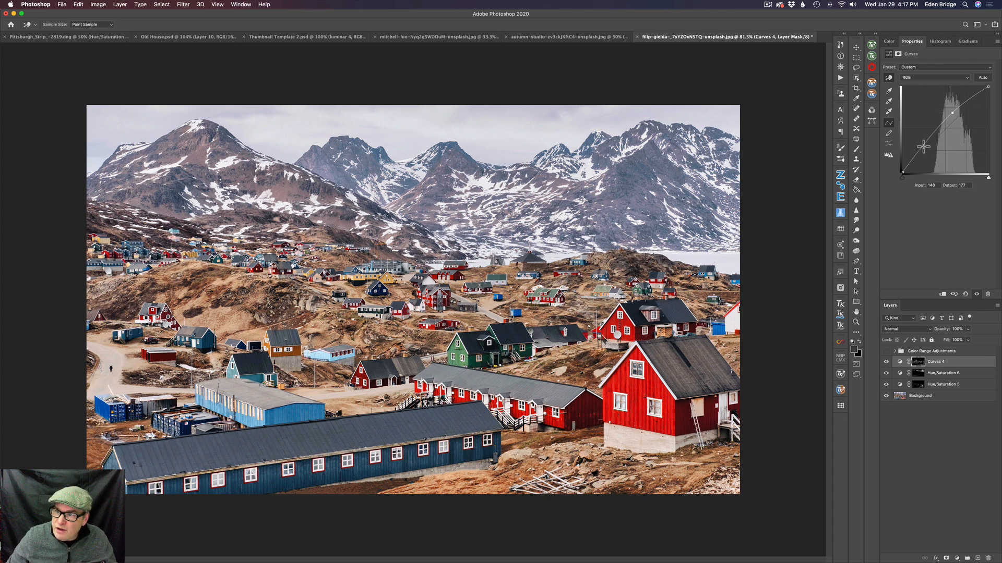
left_click_drag(923, 146, 926, 151)
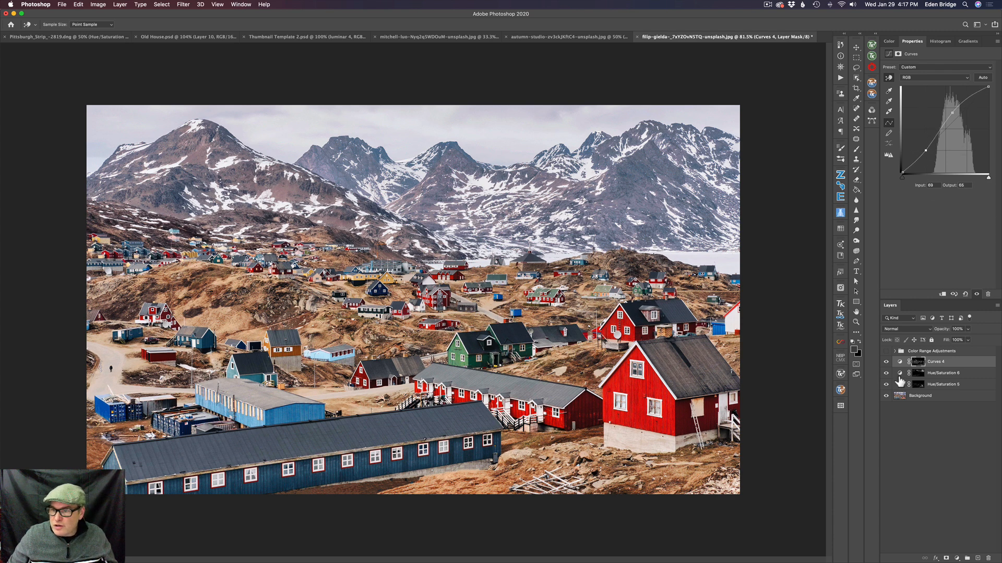
Compare the brown hillside with the Curves layer off and on
left_click(886, 362)
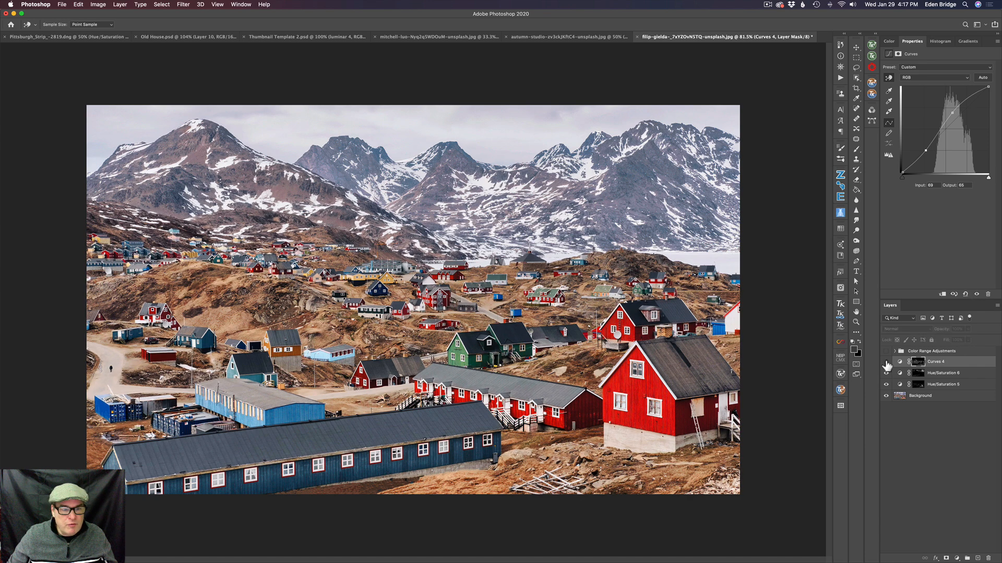
left_click(886, 362)
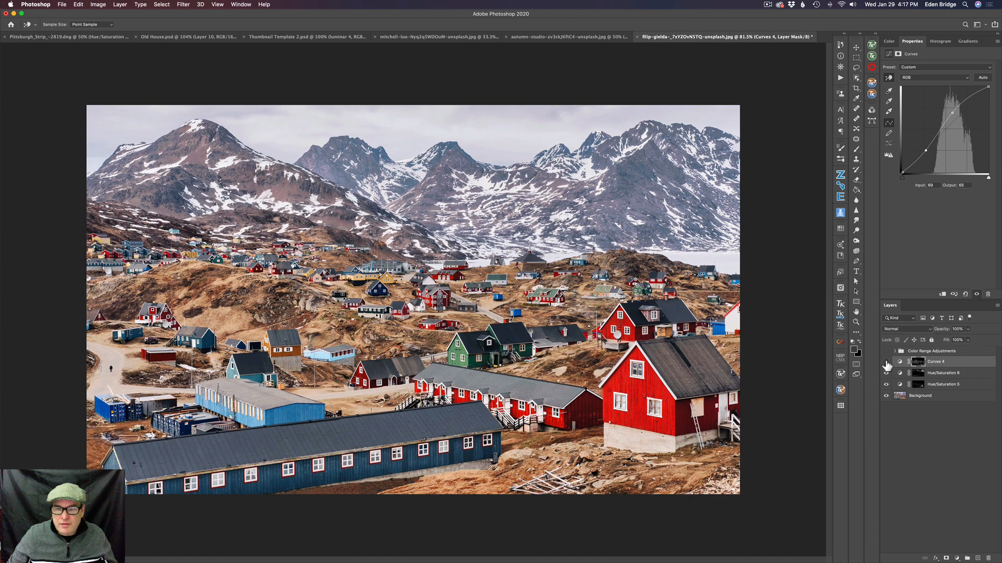
left_click(886, 362)
left_click(886, 362)
left_click(886, 362)
left_click(886, 362)
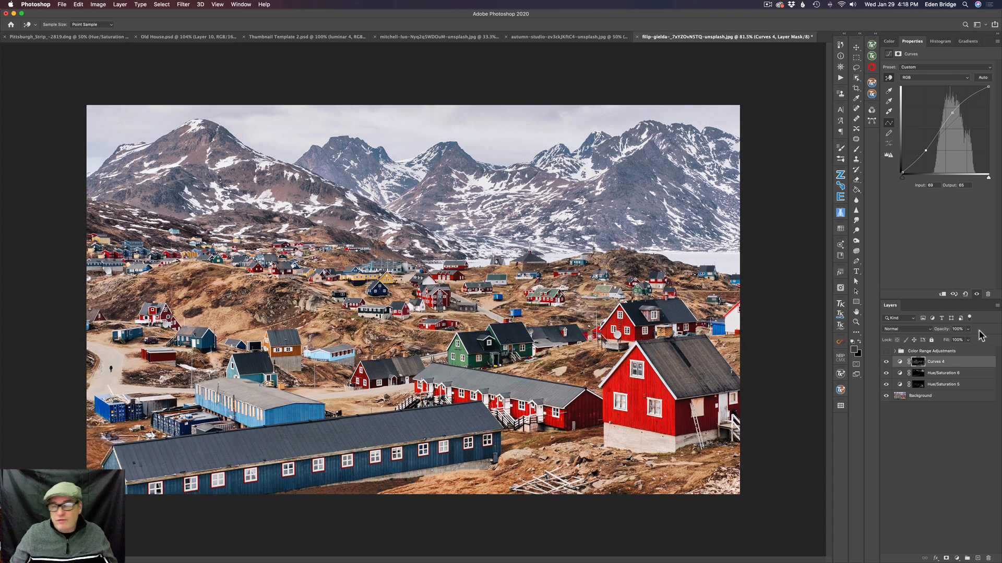
Lower the Curves layer's opacity to 71% and compare the hillside with the layer off and on
left_click_drag(943, 333, 858, 326)
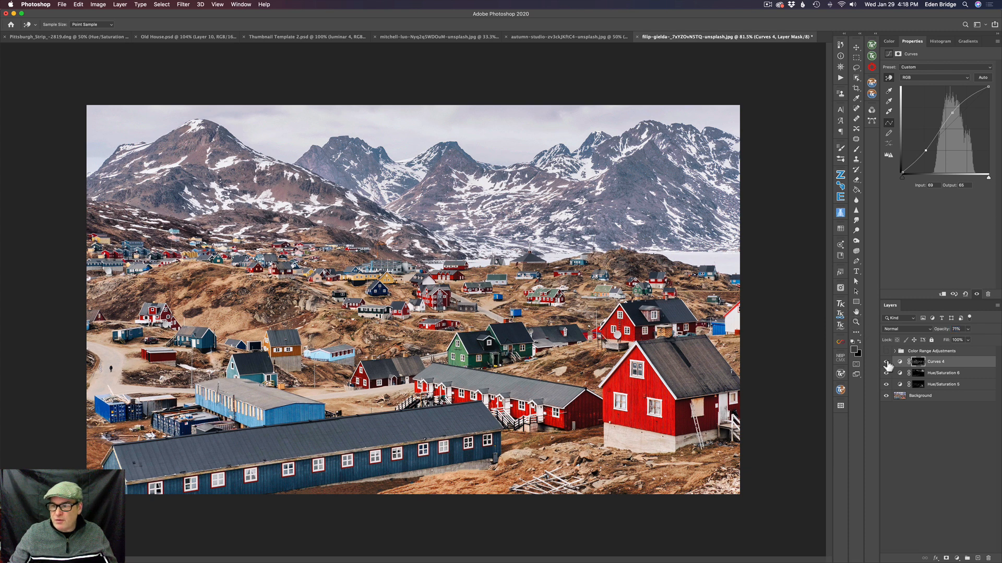
left_click(886, 361)
left_click(886, 362)
left_click(886, 362)
left_click(886, 362)
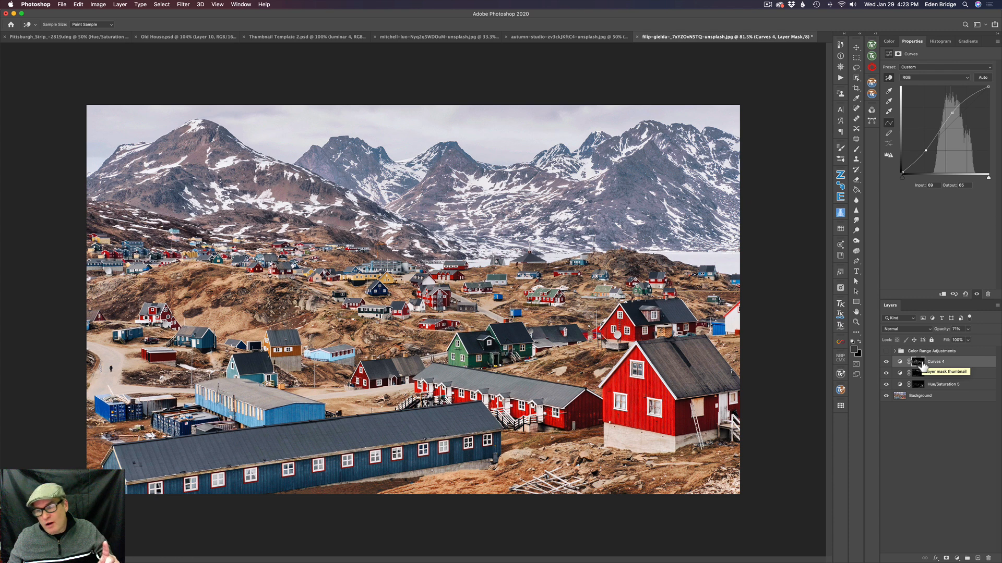
Make the Curves layer's adjustment active instead of its layer mask
left_click(900, 365)
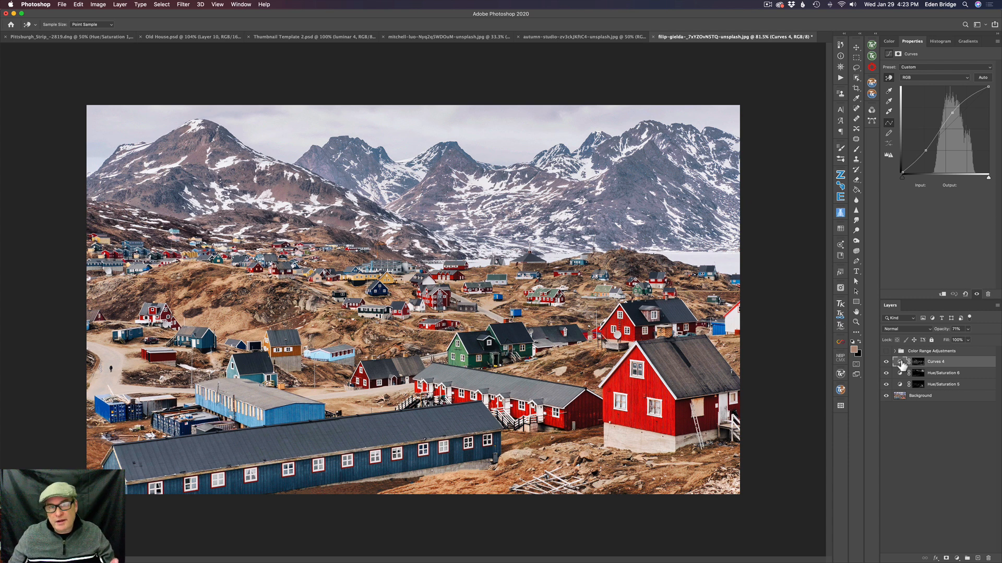
left_click(184, 8)
left_click(361, 55)
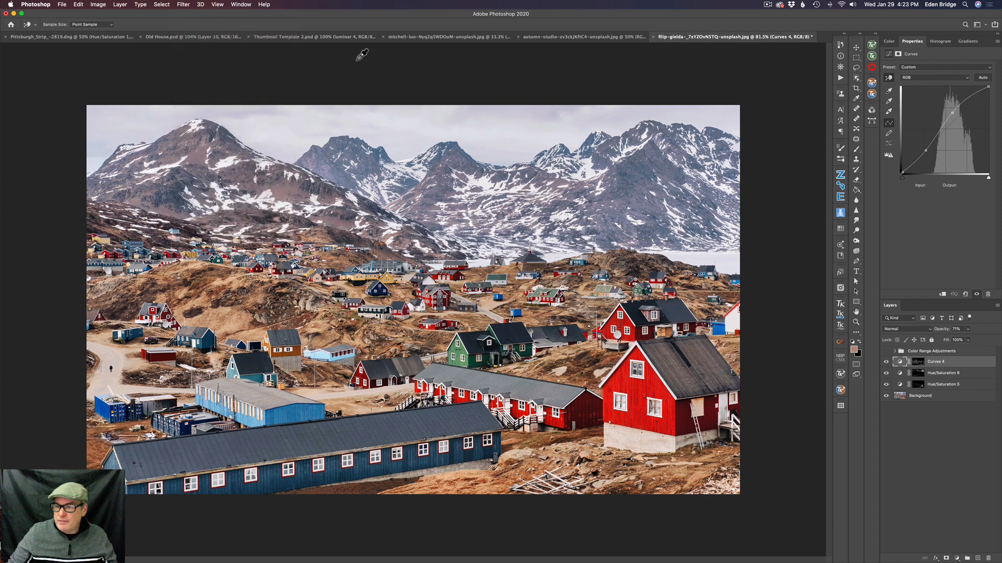
Select the yellow tones of the long building in mid-village with Color Range at fuzziness 71, without localized color clusters
left_click(167, 5)
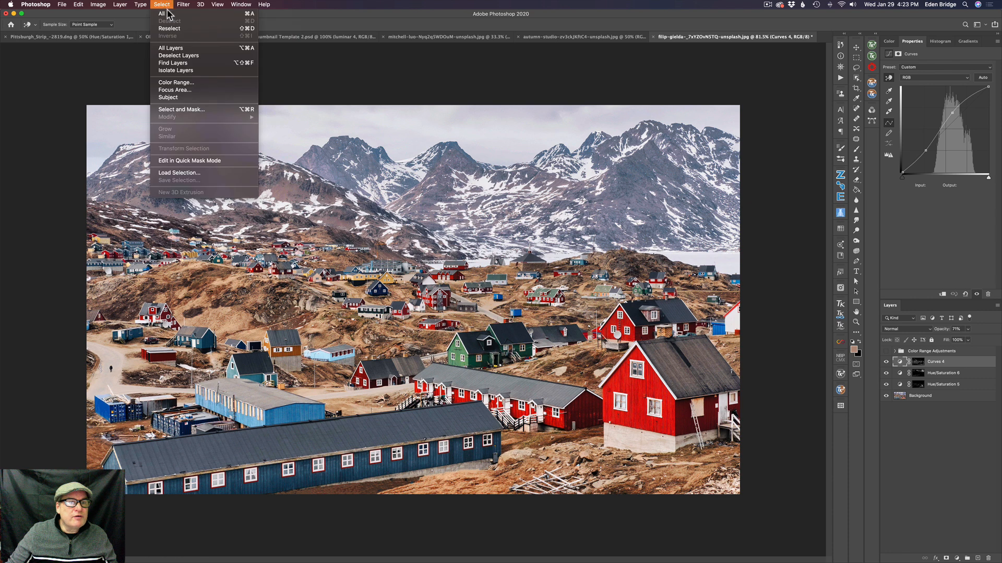
left_click(180, 83)
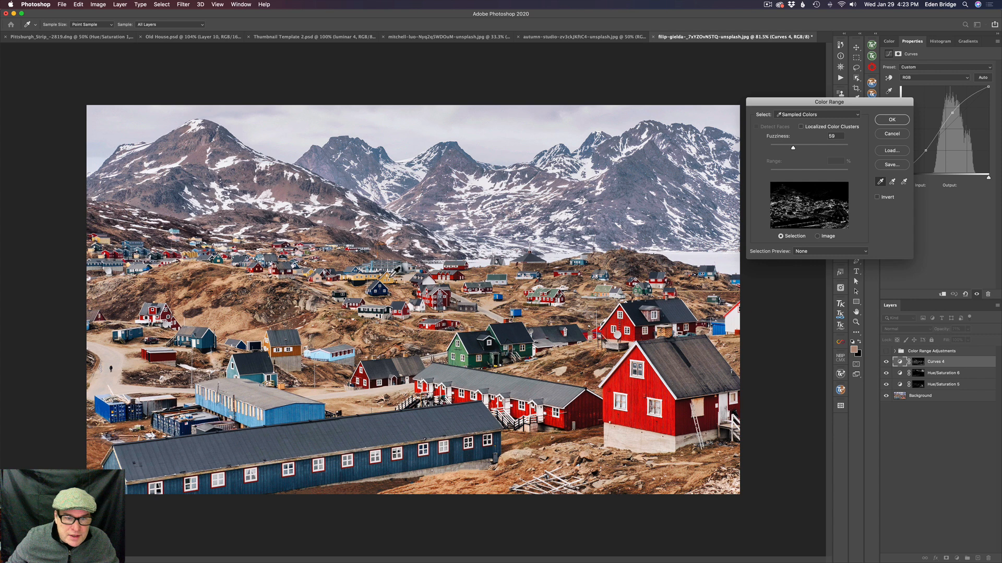
left_click(389, 279)
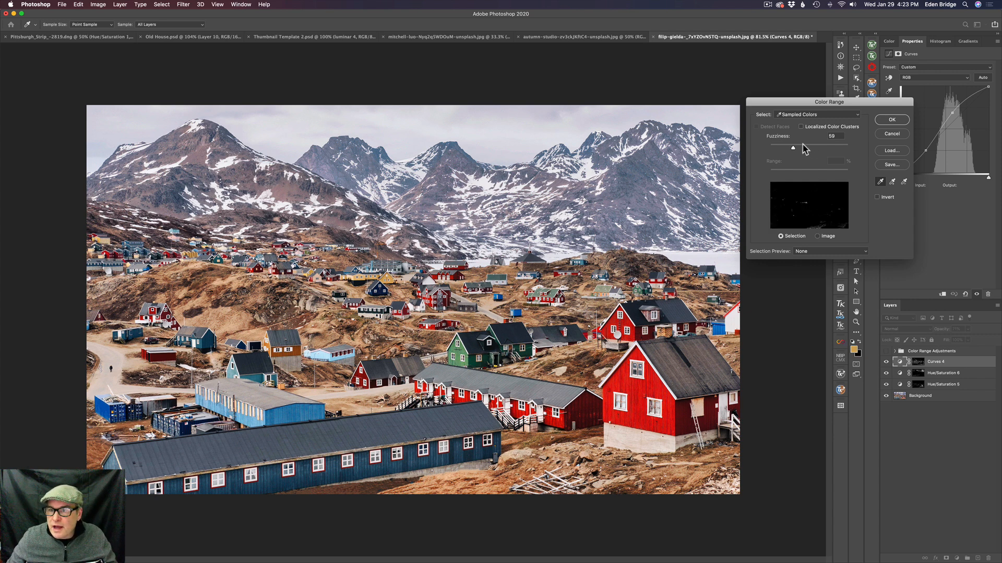
mouse_move(793, 147)
left_mouse_down()
mouse_move(812, 148)
mouse_move(803, 148)
left_mouse_up()
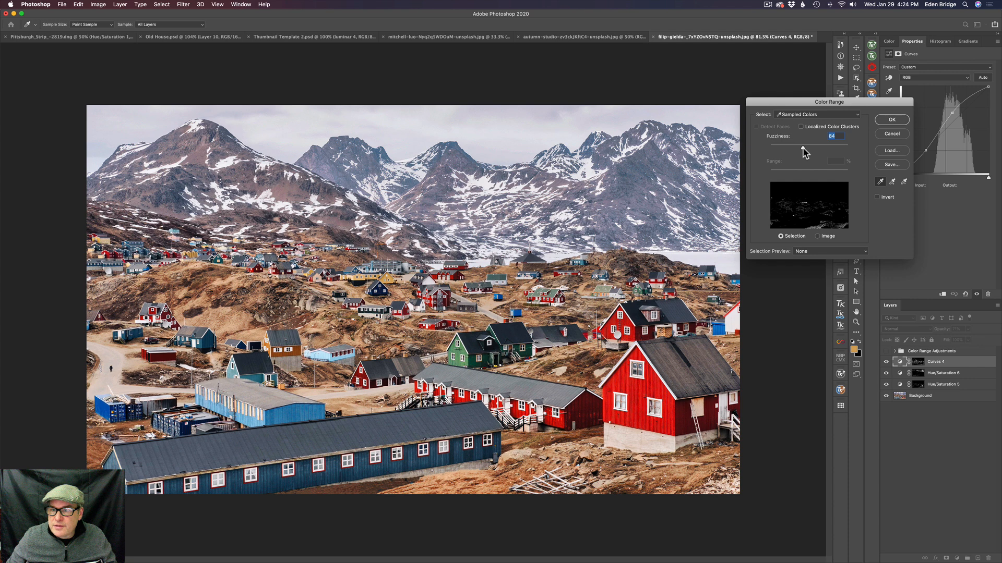
left_click_drag(804, 148, 803, 148)
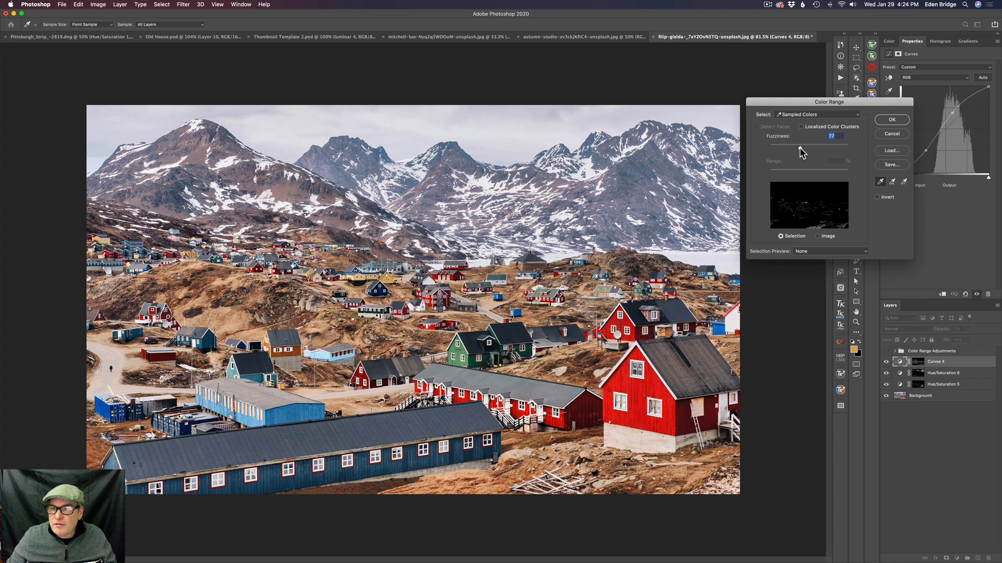
left_click(801, 126)
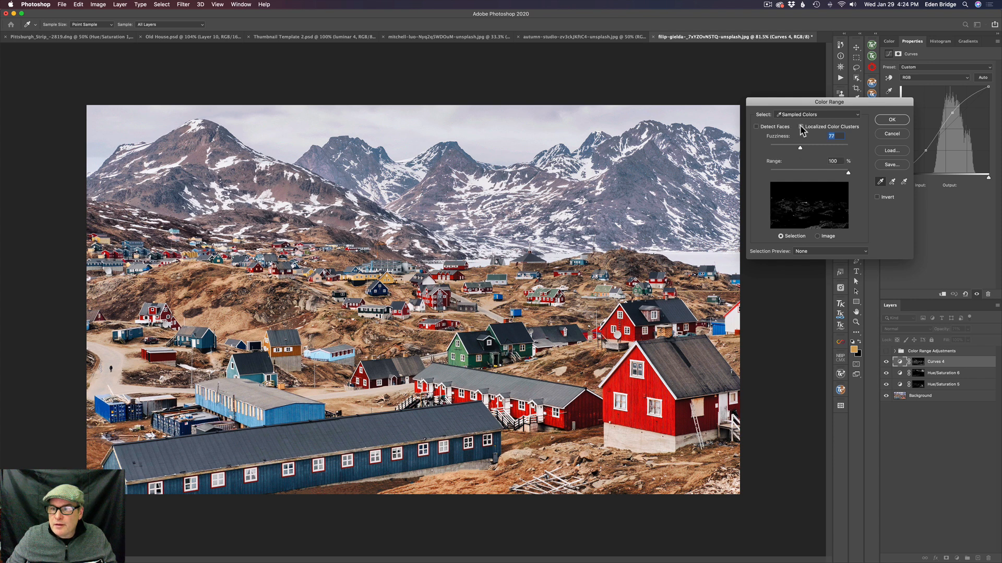
left_click(801, 126)
left_click_drag(800, 148, 796, 147)
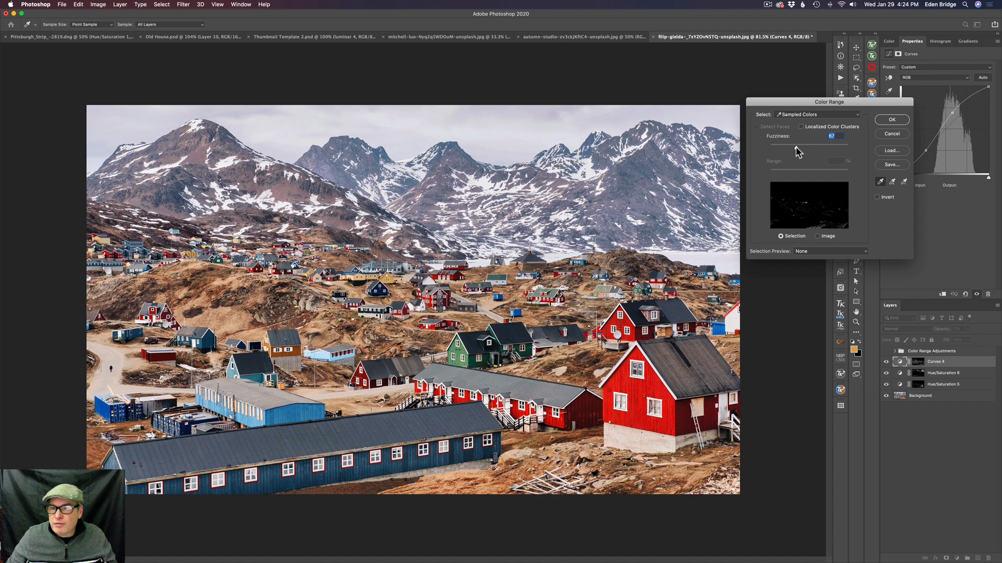
left_click(892, 120)
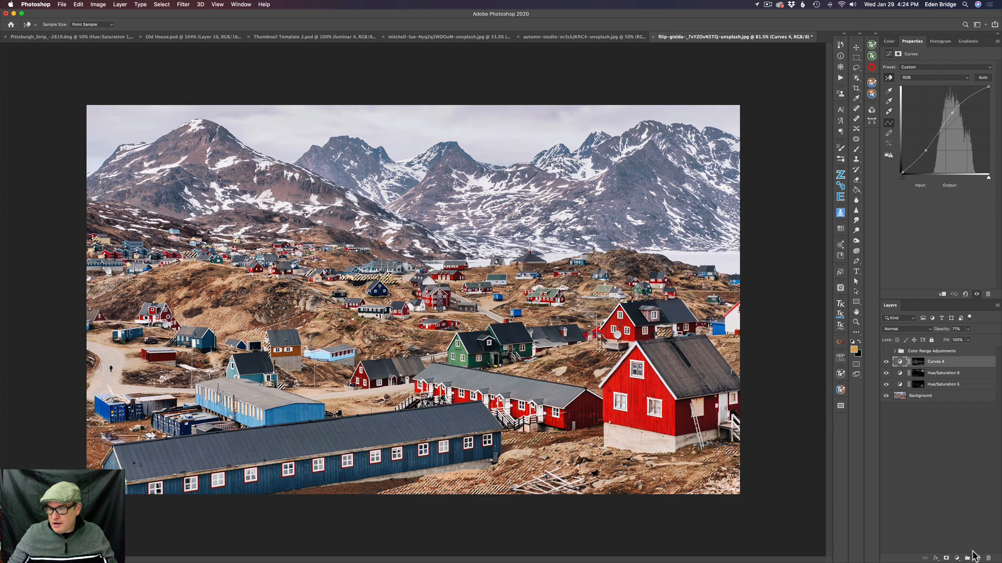
Add a Hue/Saturation adjustment masked to the selected yellow tones and set its saturation to +93
left_click(958, 559)
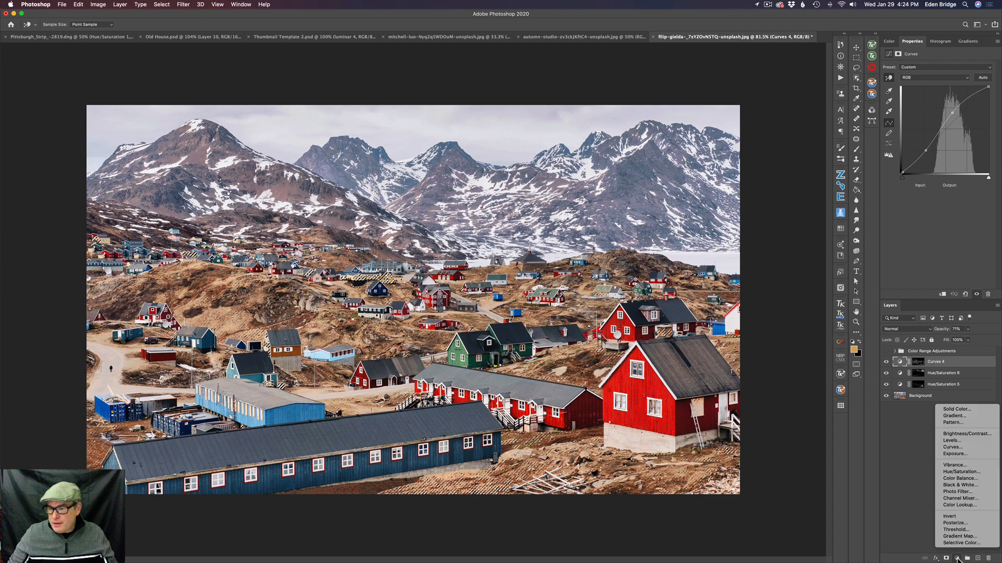
left_click(963, 472)
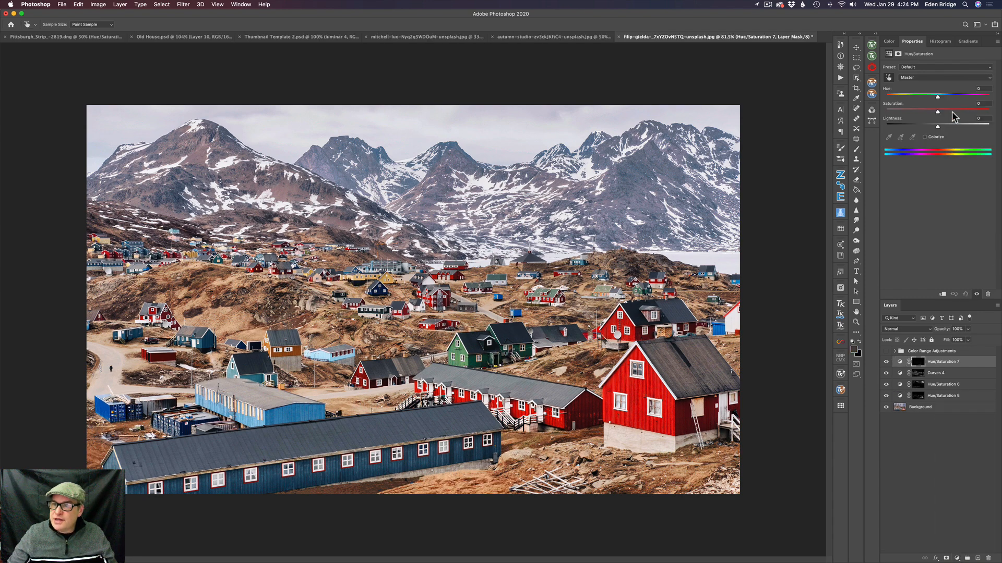
left_click_drag(937, 114, 986, 135)
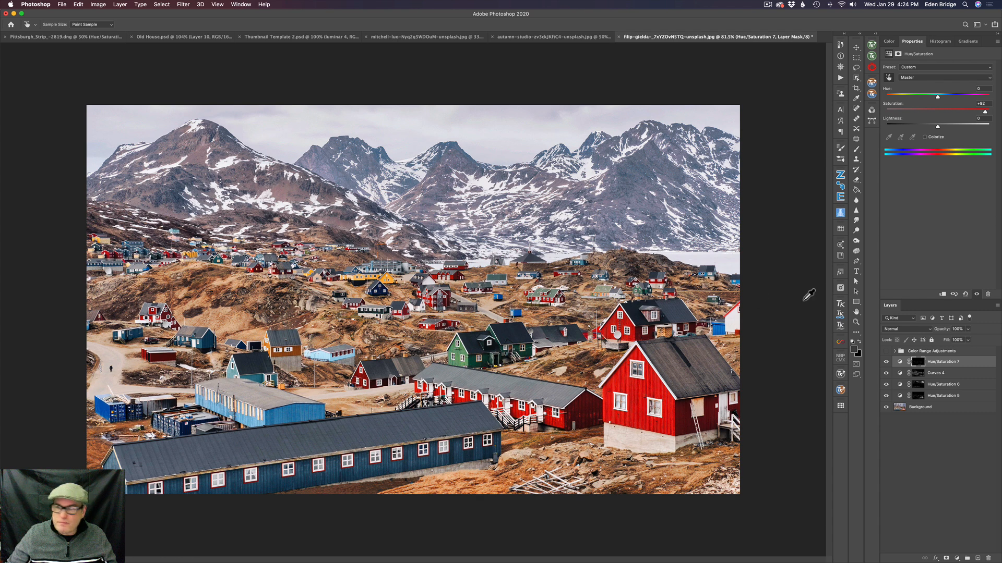
Compare the yellow buildings with the new Hue/Saturation layer off and on
left_click(887, 363)
left_click(887, 363)
left_click(886, 363)
left_click(886, 363)
left_click(887, 364)
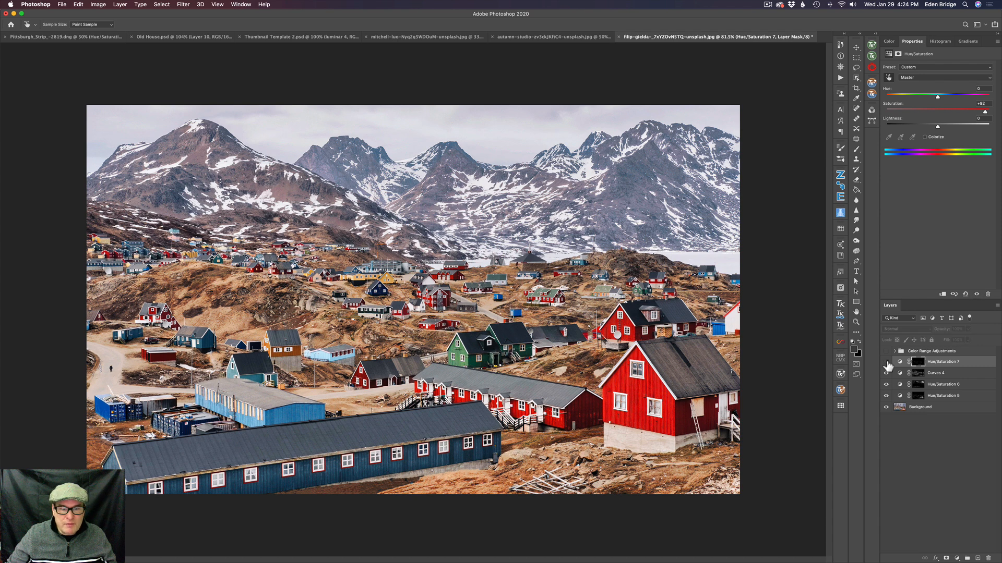
left_click(887, 364)
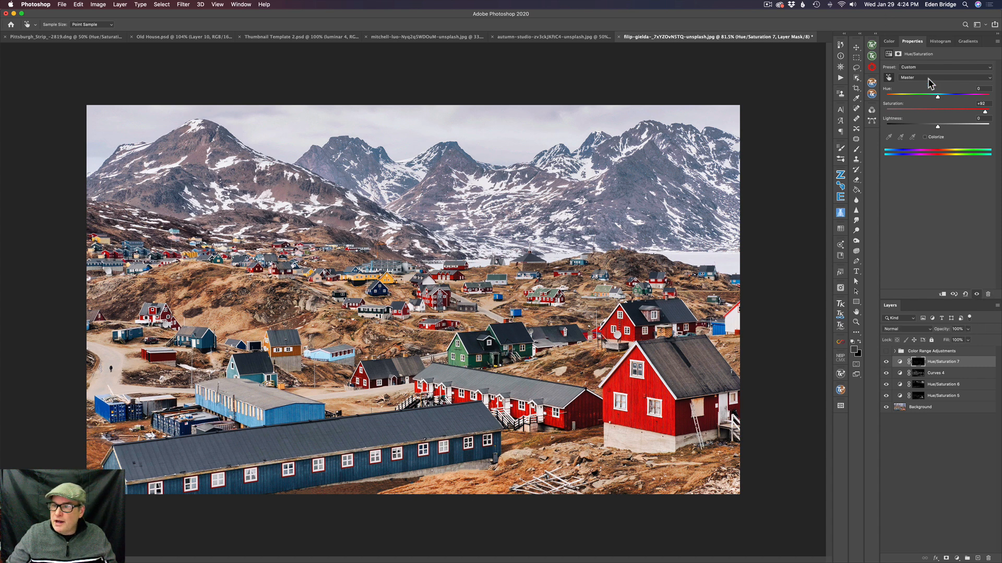
Try small lightness and hue shifts on the yellow Hue/Saturation adjustment and return both to 0
left_click_drag(937, 125, 940, 124)
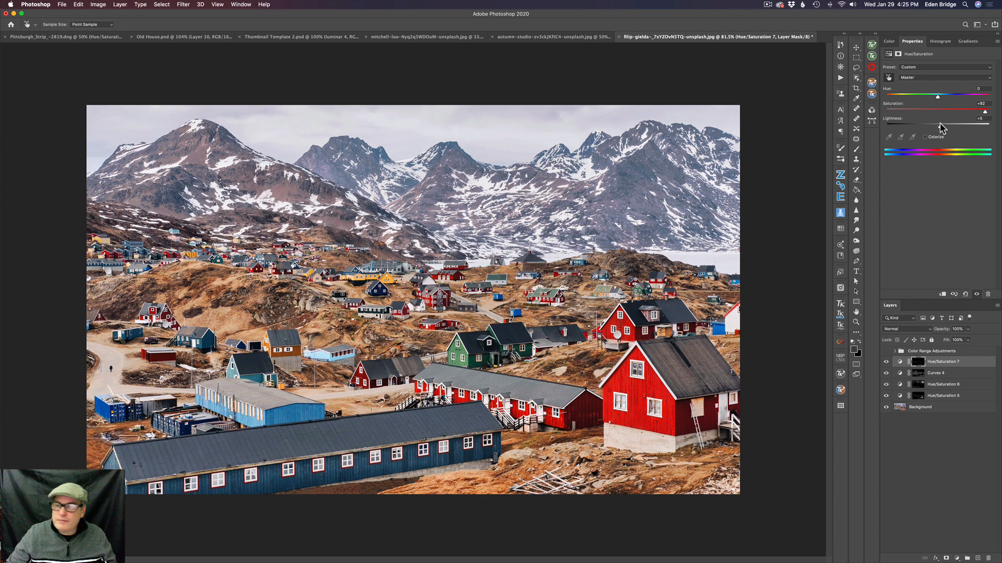
left_click_drag(939, 123, 937, 124)
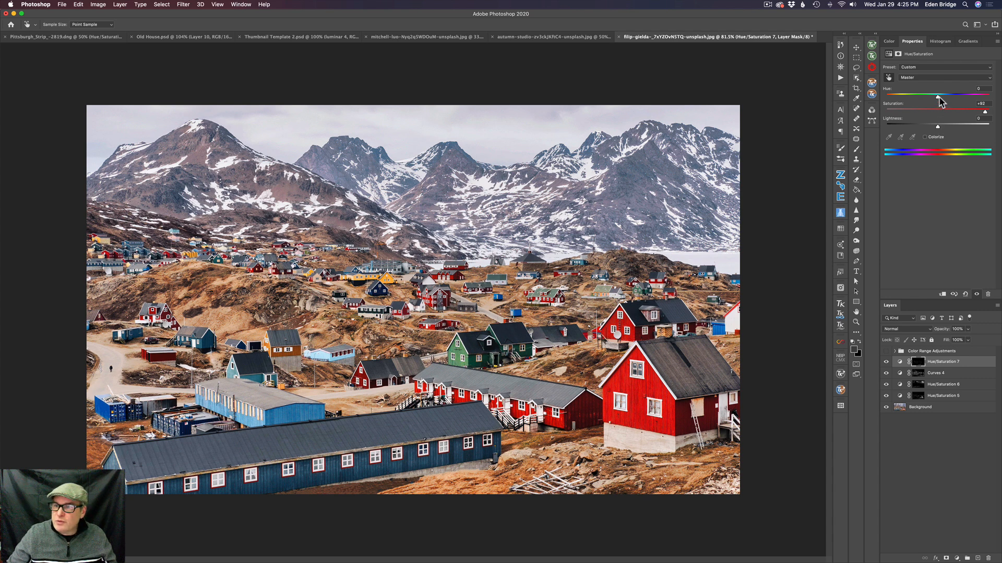
mouse_move(938, 98)
left_mouse_down()
mouse_move(993, 112)
mouse_move(936, 109)
left_mouse_up()
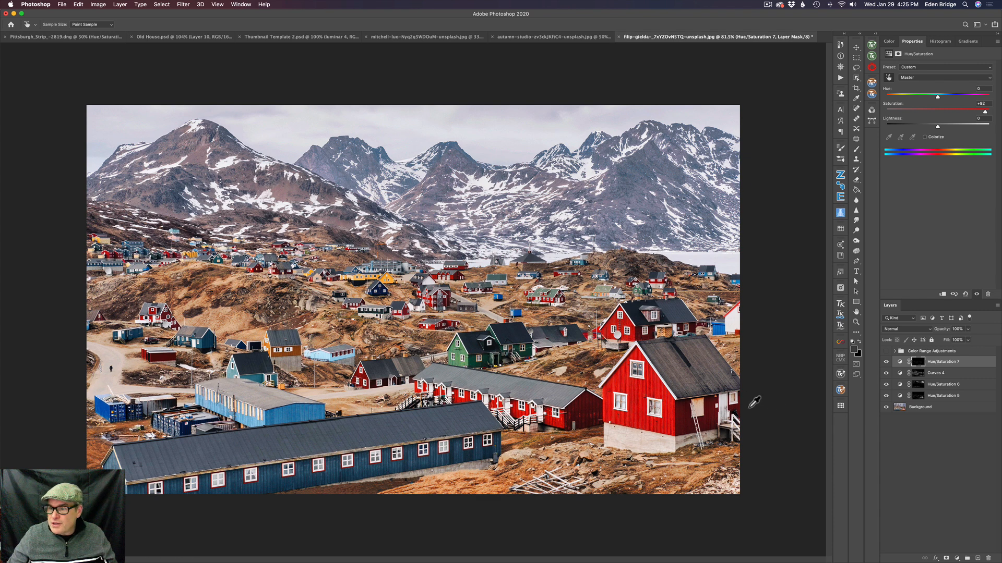
Put the Hue/Saturation 7 layer in a new group named Group 1 and give the group a black layer mask
right_click(968, 365)
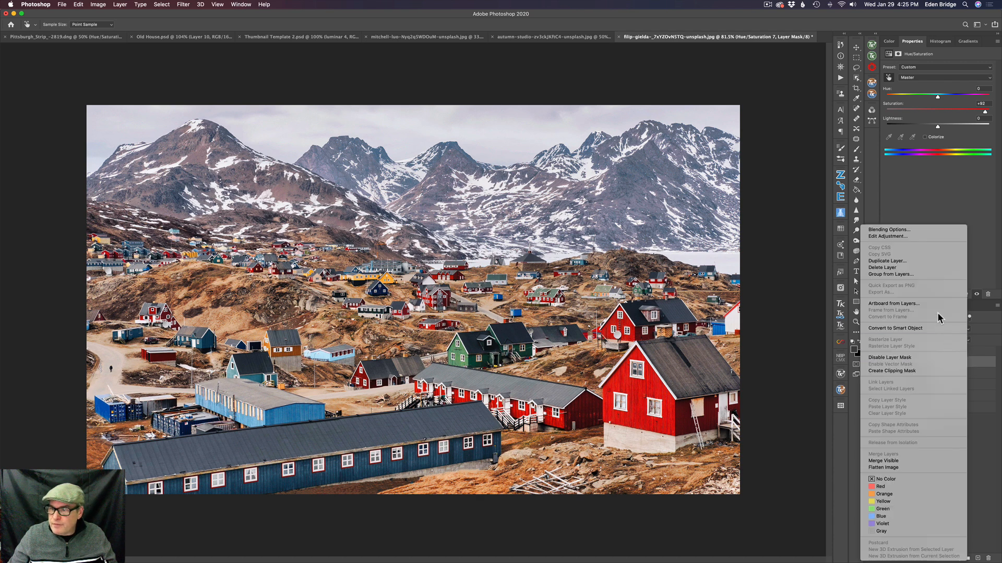
left_click(902, 274)
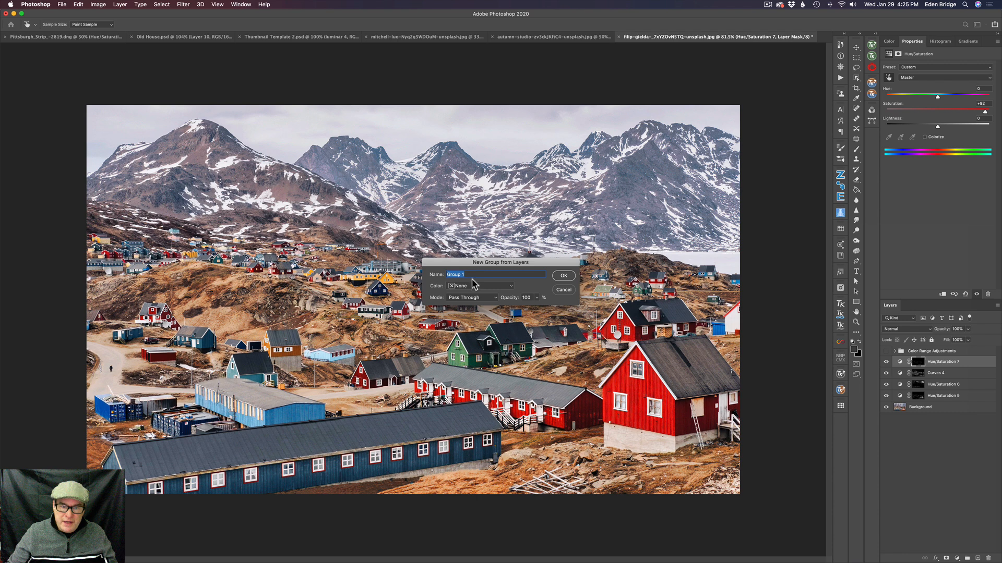
left_click(563, 277)
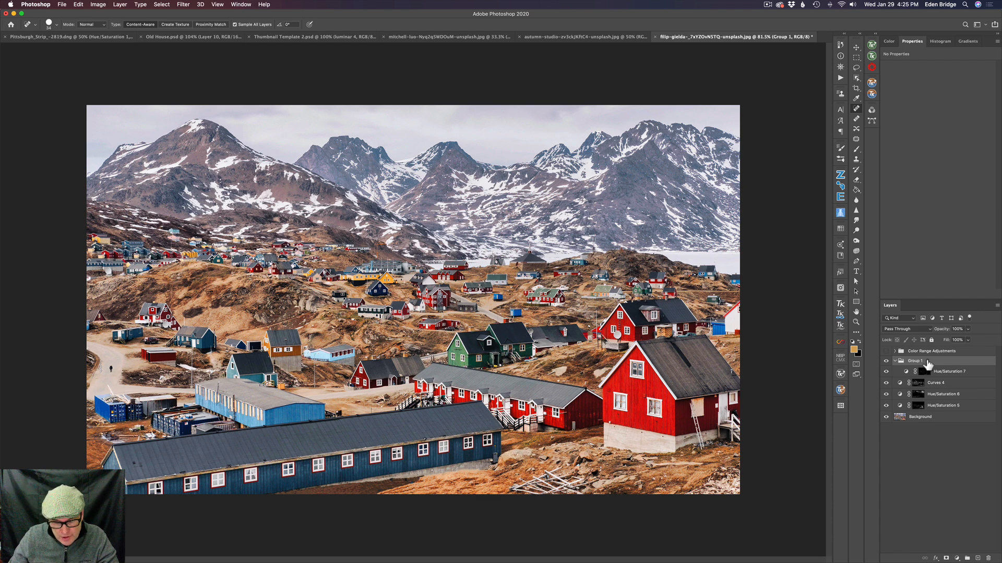
left_click(946, 558, "alt")
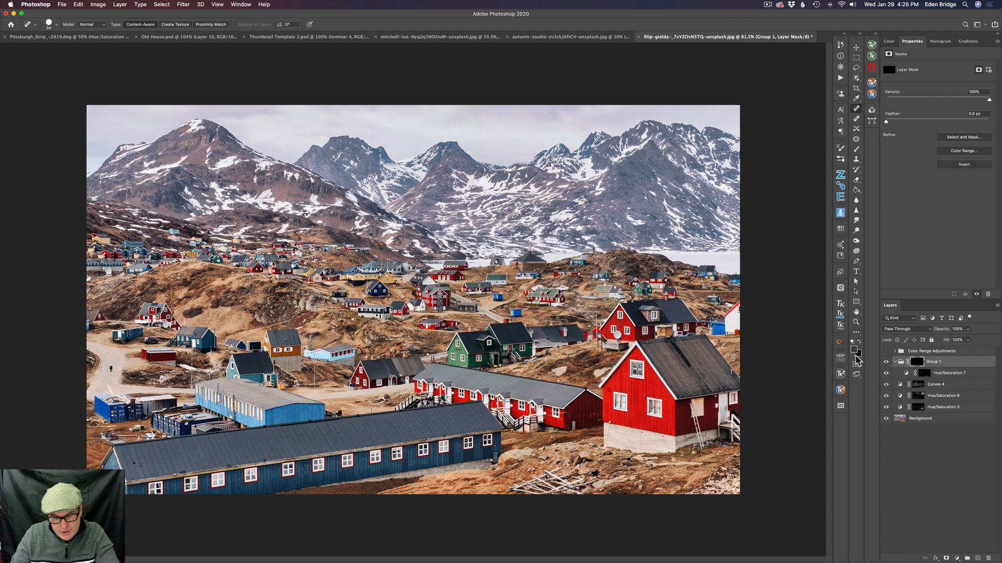
Brush white on Group 1's mask over the yellow building in mid-village, then compare the group off and on
key("d")
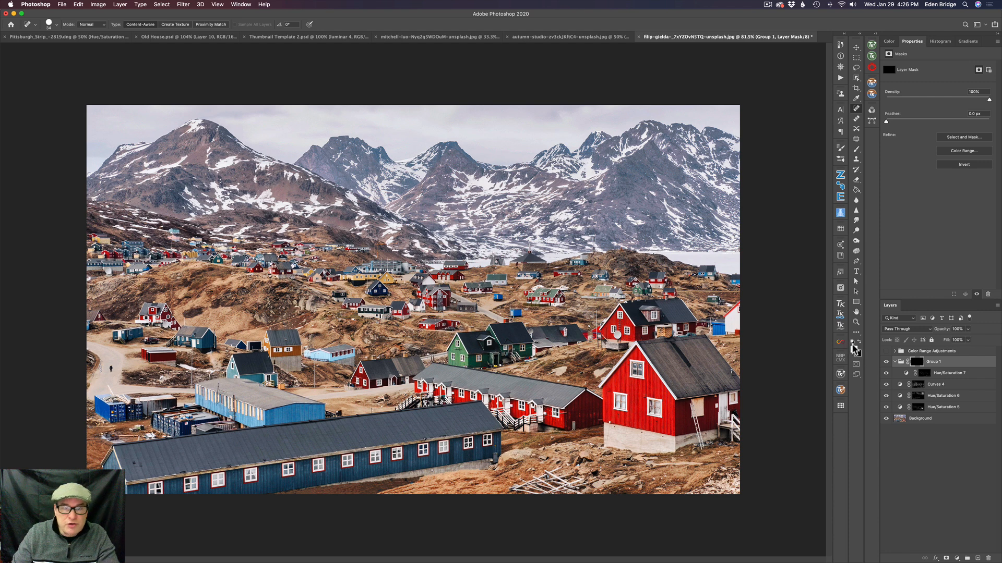
key("b")
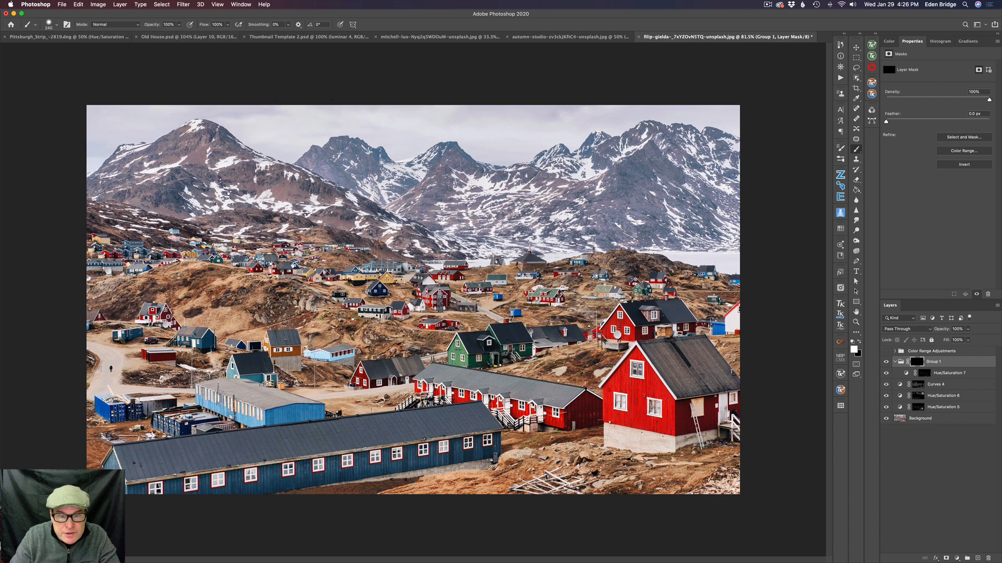
left_click_drag(447, 288, 416, 287)
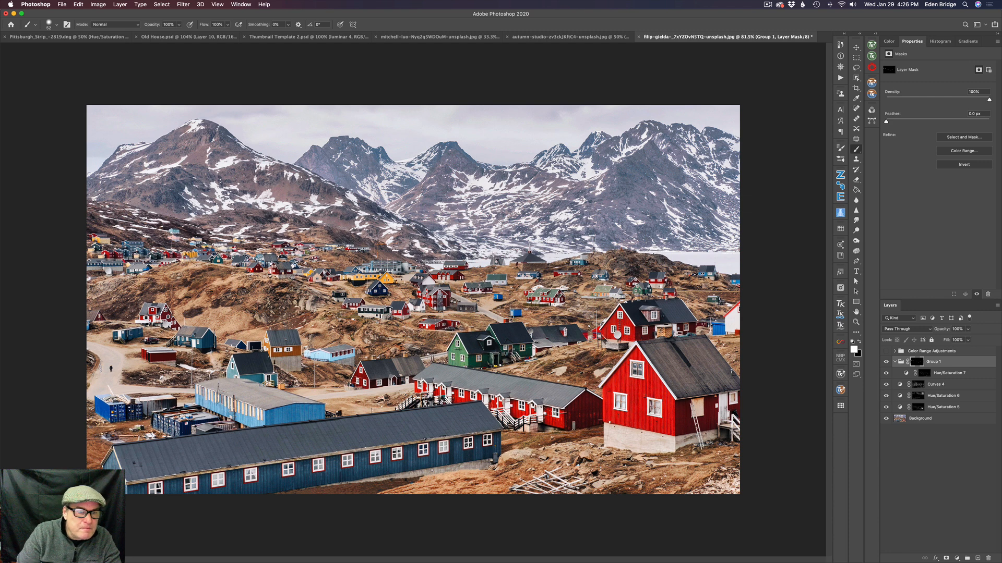
left_click(887, 363)
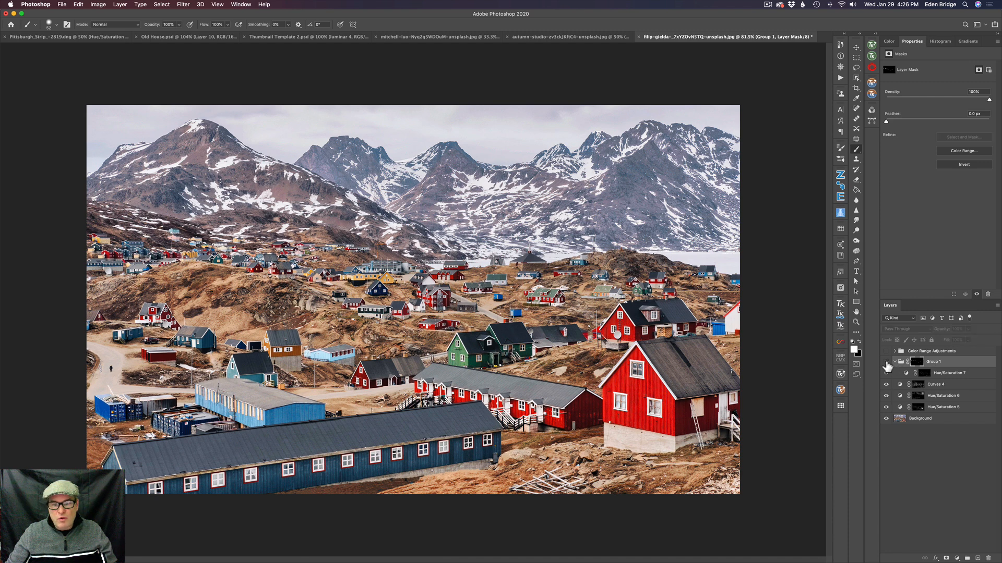
left_click(886, 363)
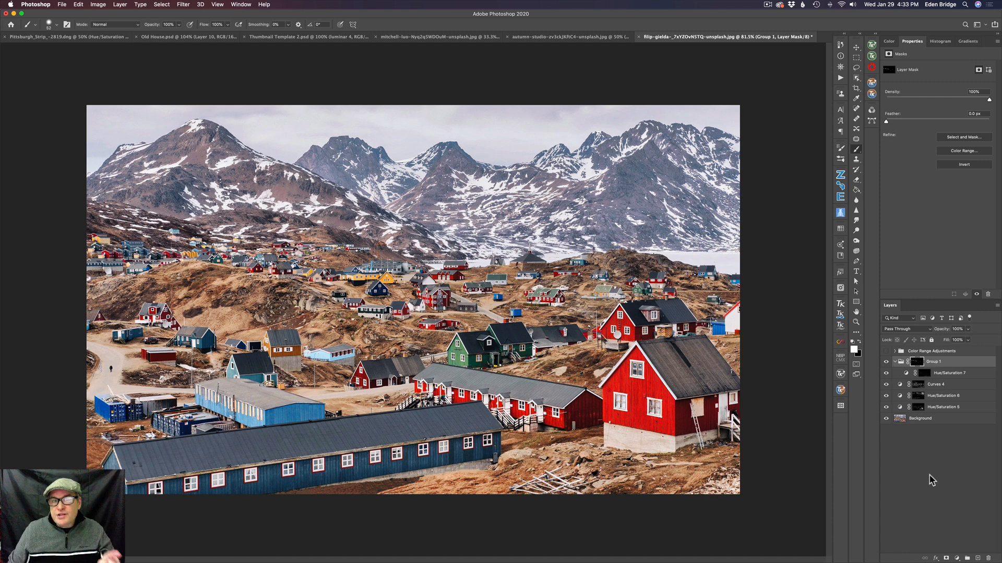
Collapse Group 1 and make the group itself active instead of its layer mask
left_click(895, 363)
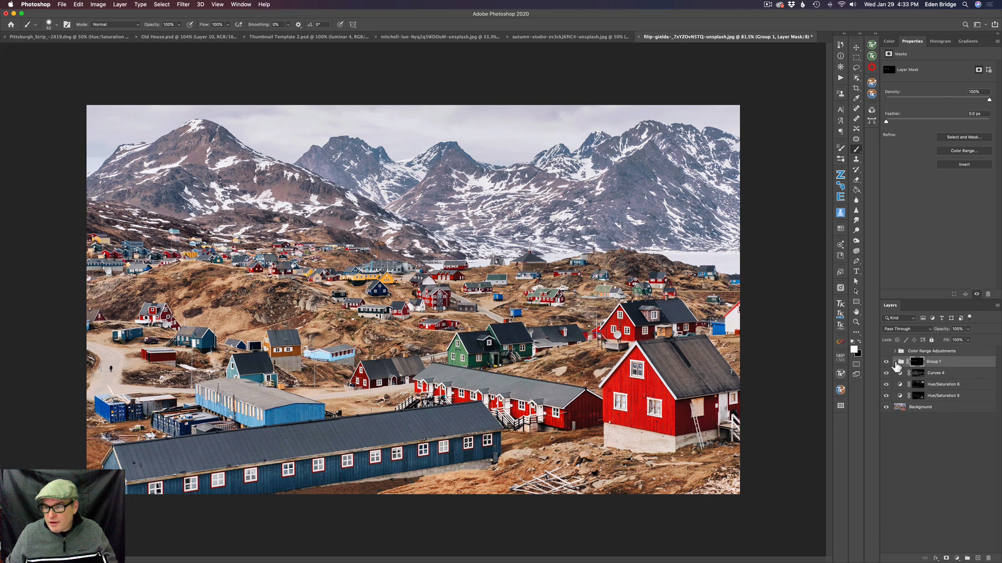
left_click(901, 366)
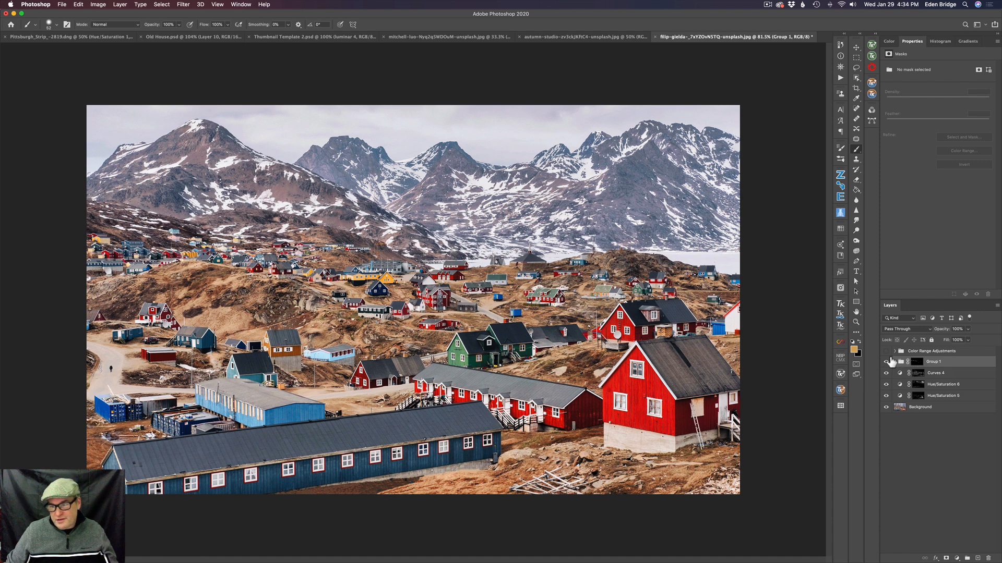
left_click(917, 363)
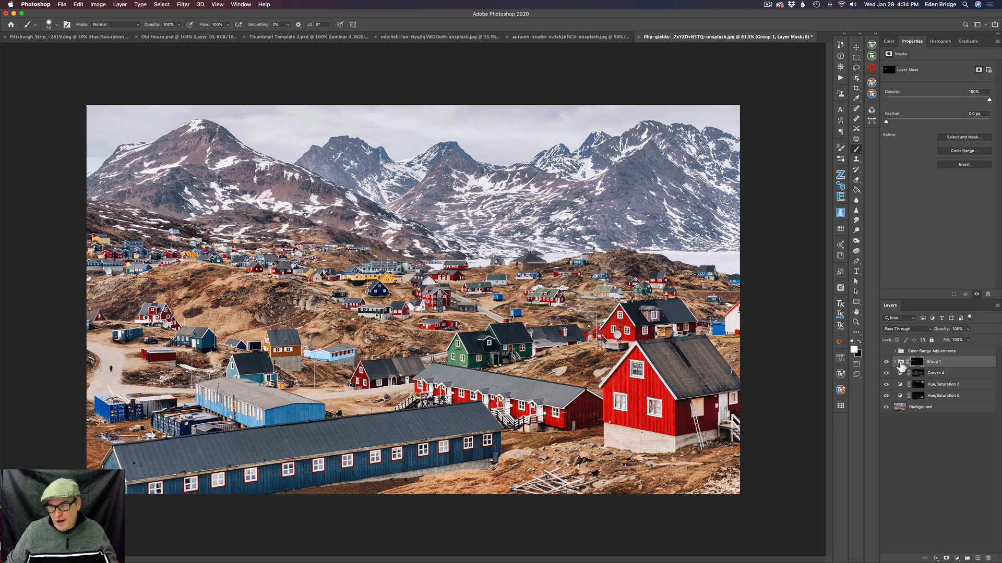
left_click(900, 363)
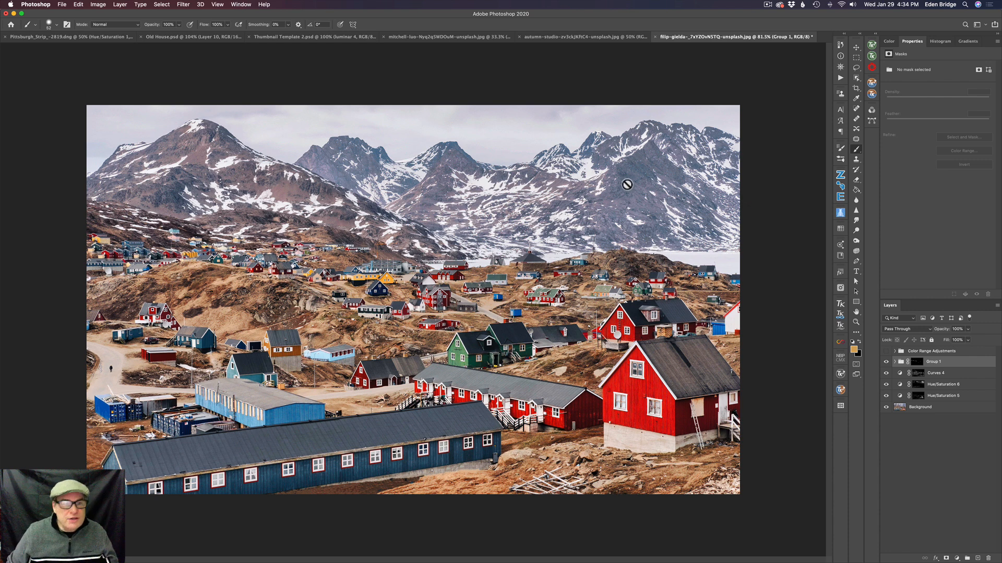
Select the blue-gray mountain tones with Color Range, sampling the distant slope at fuzziness 33
left_click(166, 5)
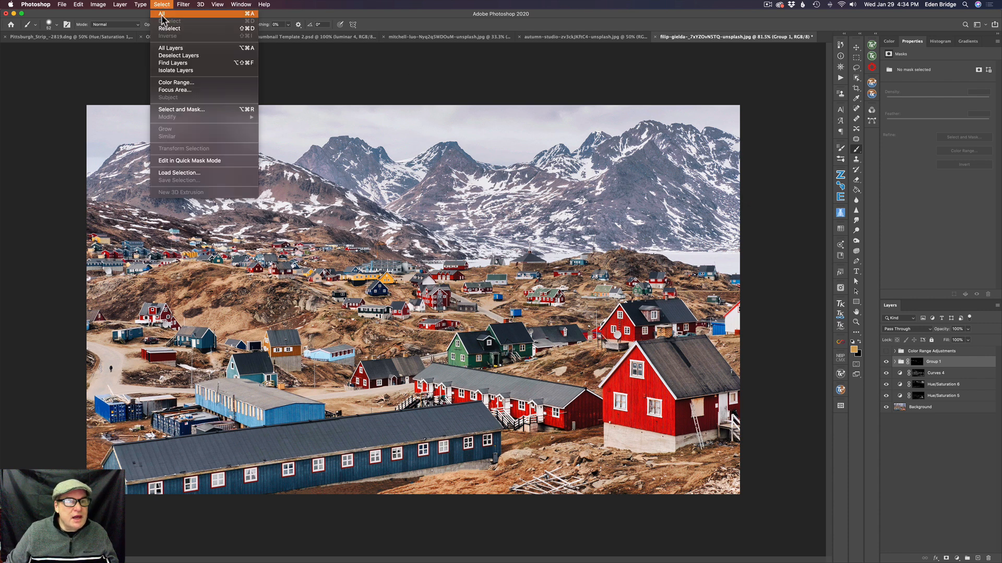
left_click(189, 87)
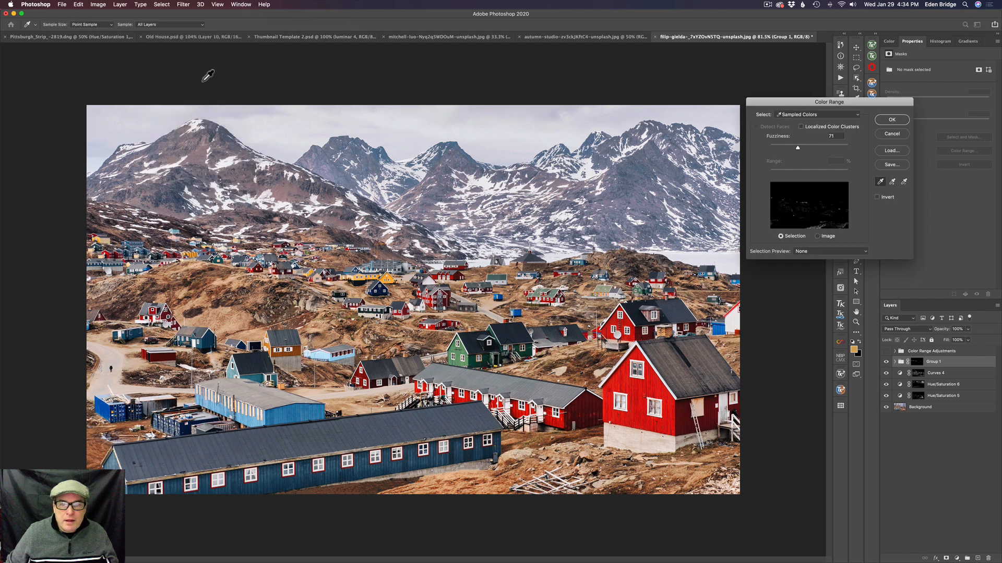
left_click(627, 173)
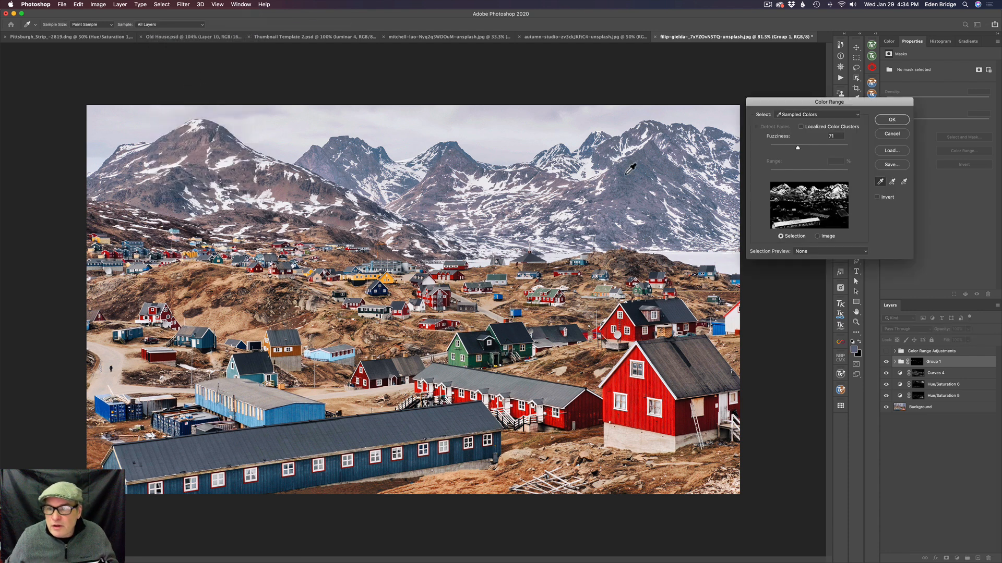
left_click_drag(797, 151, 787, 150)
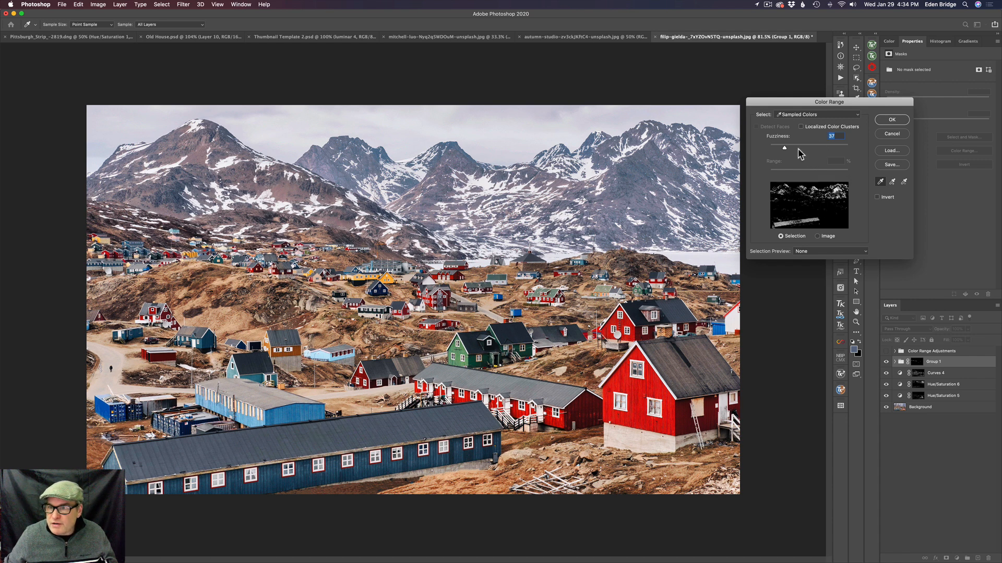
left_click_drag(783, 148, 781, 148)
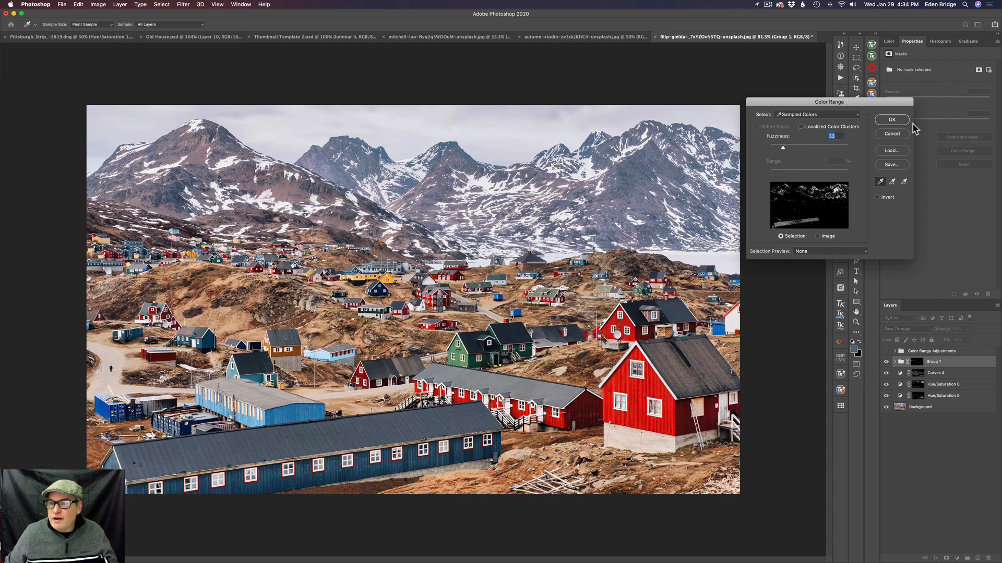
left_click(892, 120)
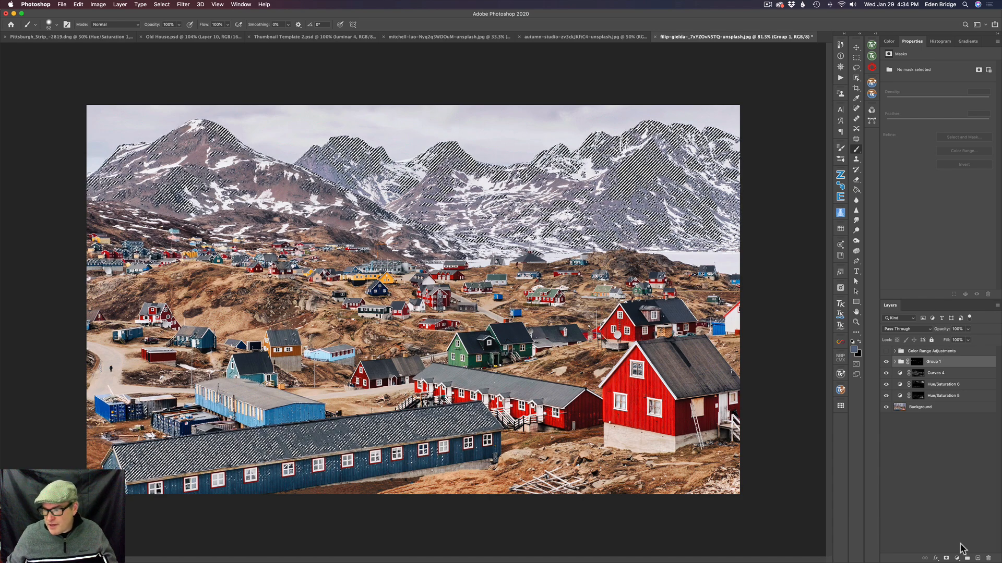
Add a Curves adjustment layer masked by the mountain selection, set it to Multiply, and compare the photo with it off and on
left_click(957, 558)
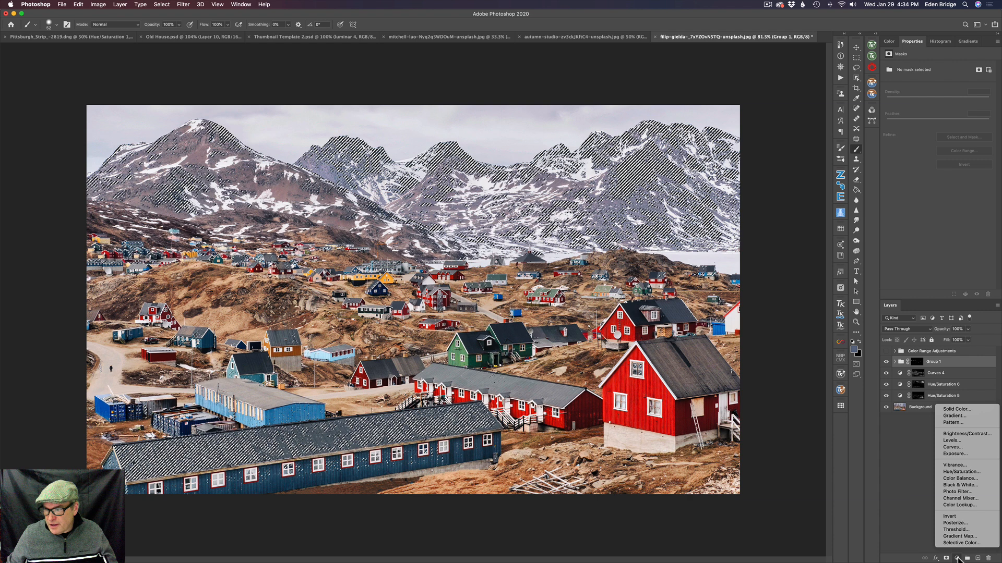
left_click(959, 449)
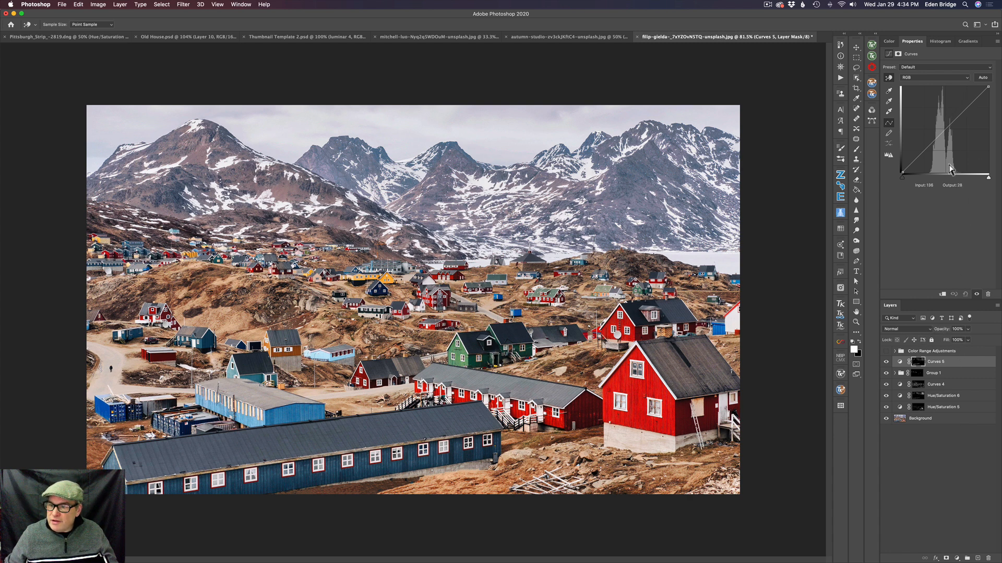
left_click(905, 329)
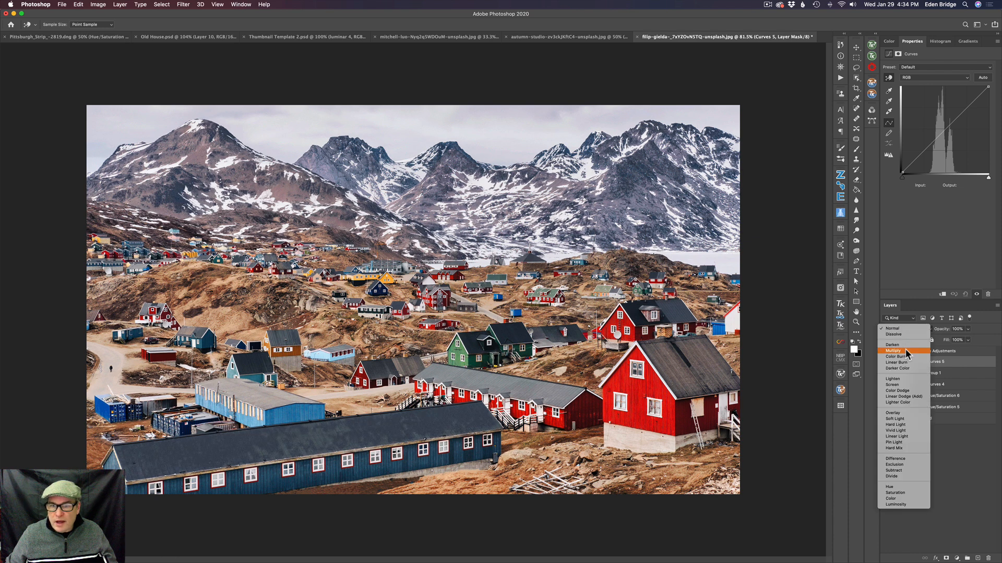
left_click(905, 351)
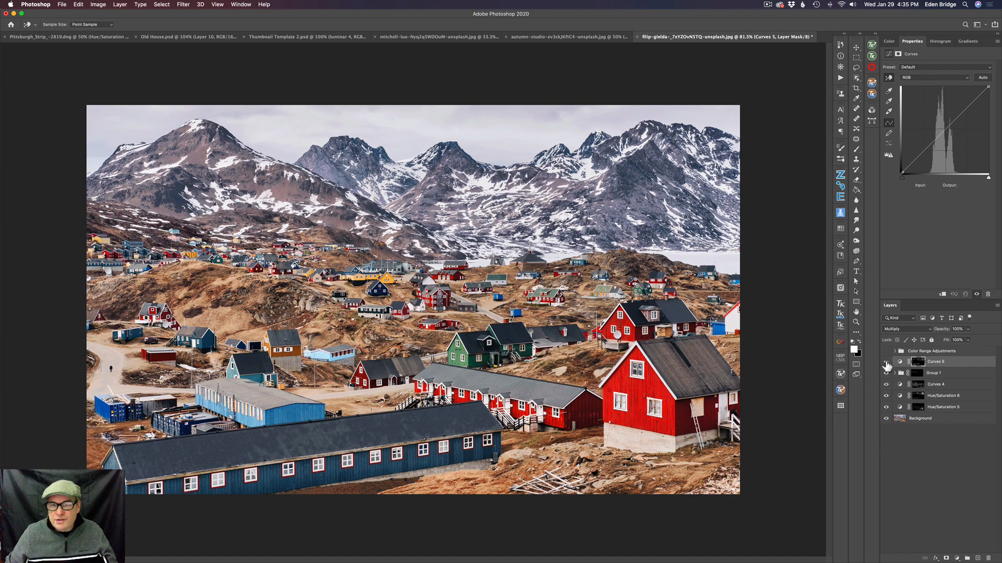
left_click(886, 362)
left_click(886, 363)
left_click(886, 363)
left_click(885, 363)
left_click(886, 363)
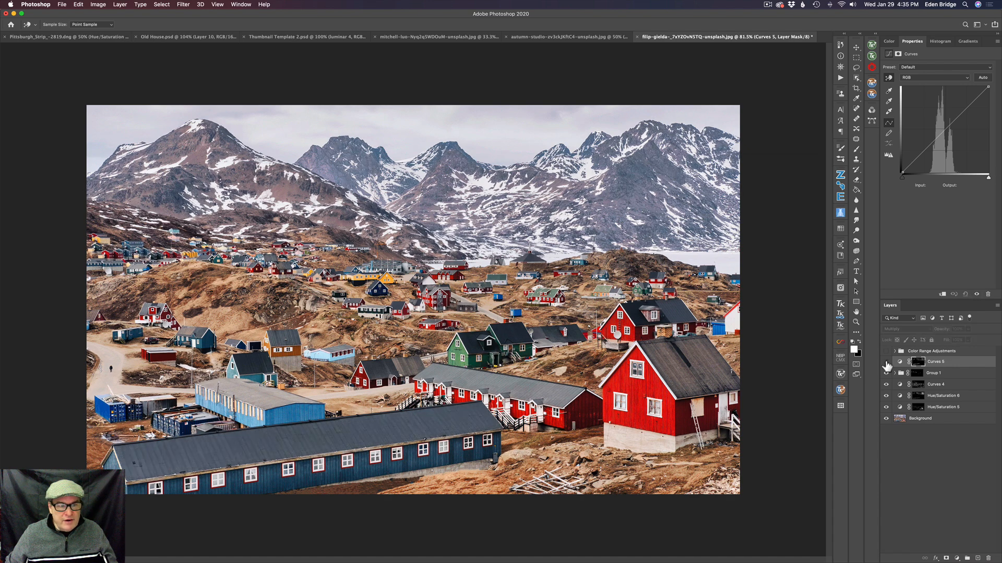
left_click(886, 364)
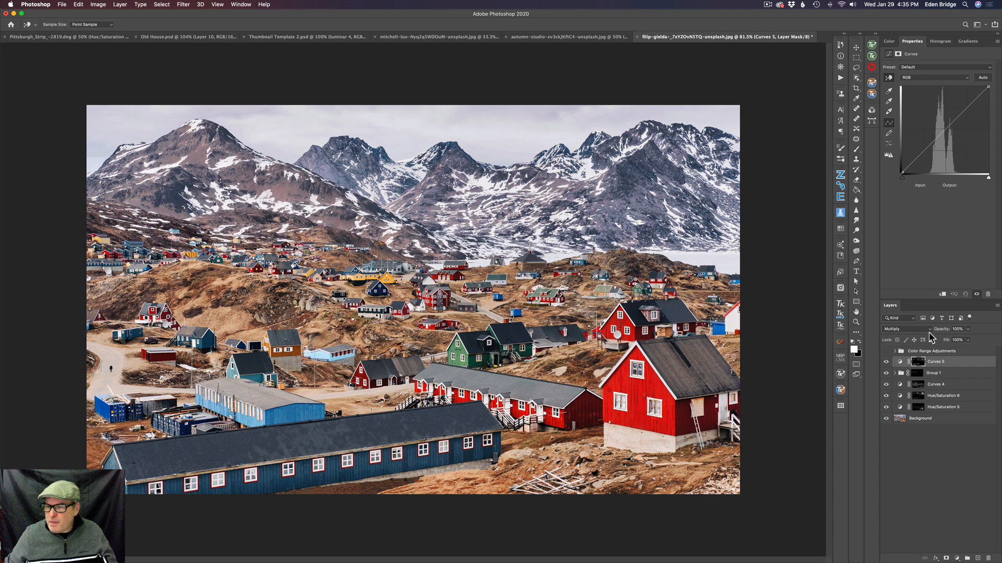
Set the Curves 5 layer's opacity to 51% and compare the mountains with the layer off and on
left_click_drag(945, 332, 829, 322)
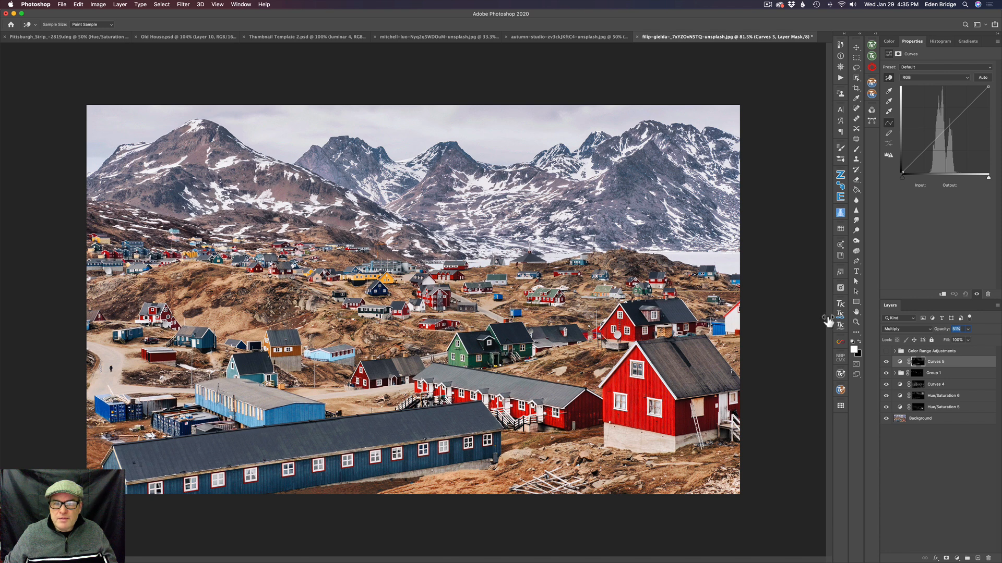
left_click(886, 362)
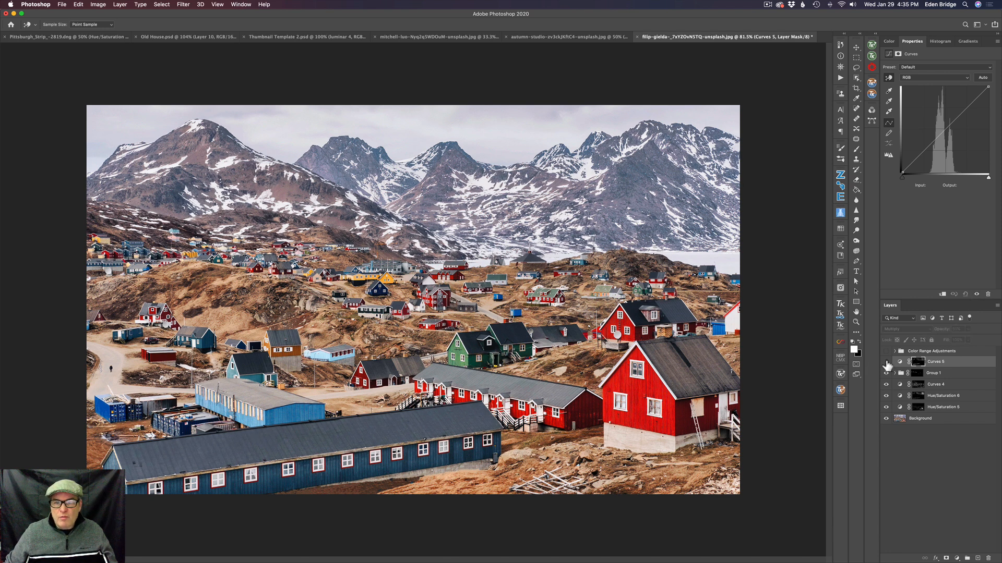
left_click(886, 363)
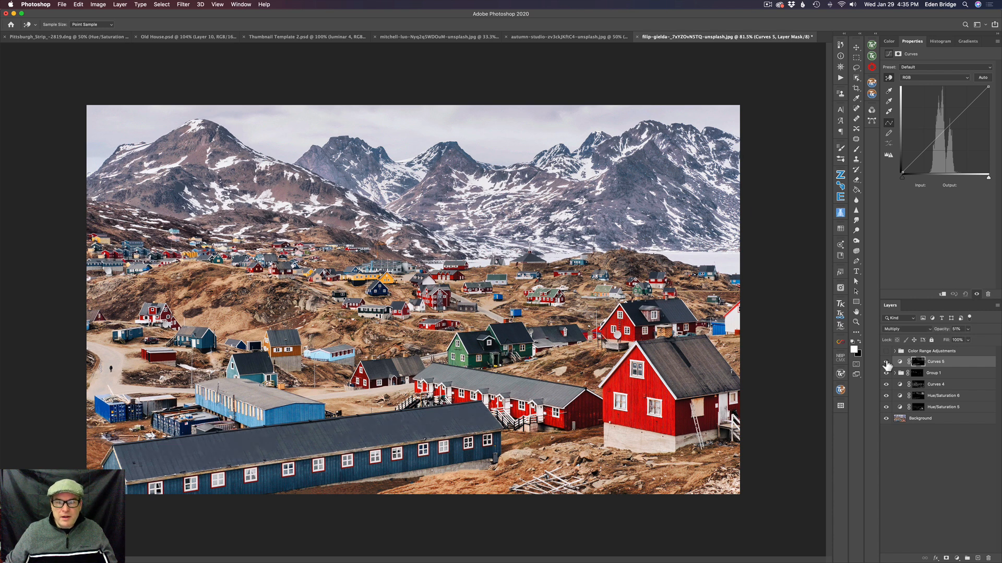
left_click(886, 362)
left_click(886, 362)
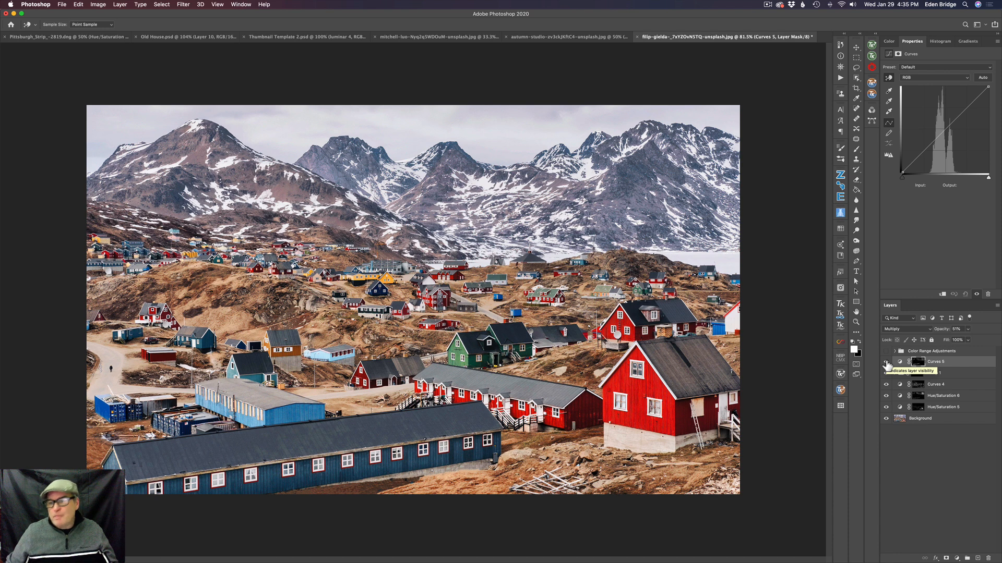
Put the Curves 5 layer in a new group named Group 2 and give the group a black layer mask
right_click(974, 365)
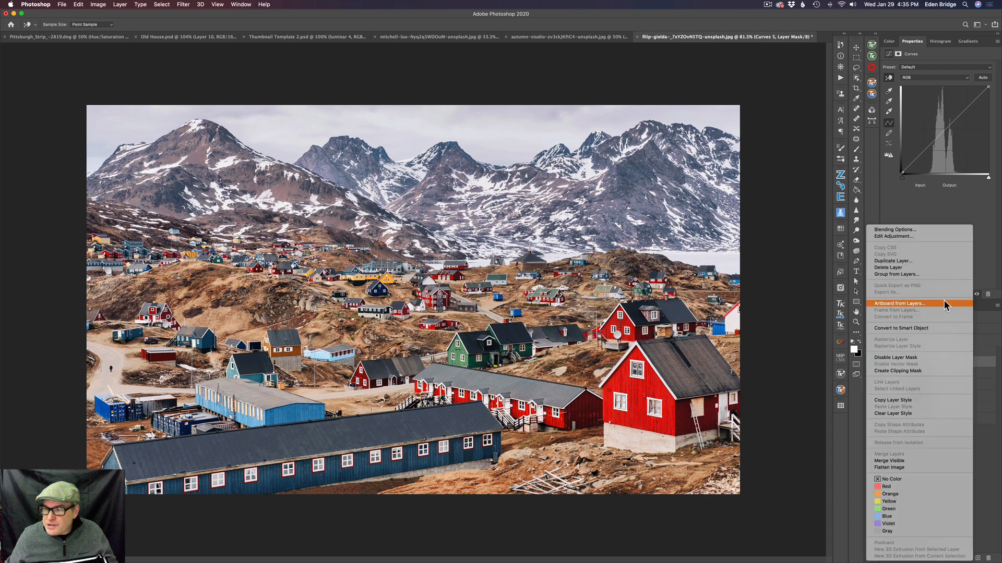
left_click(926, 273)
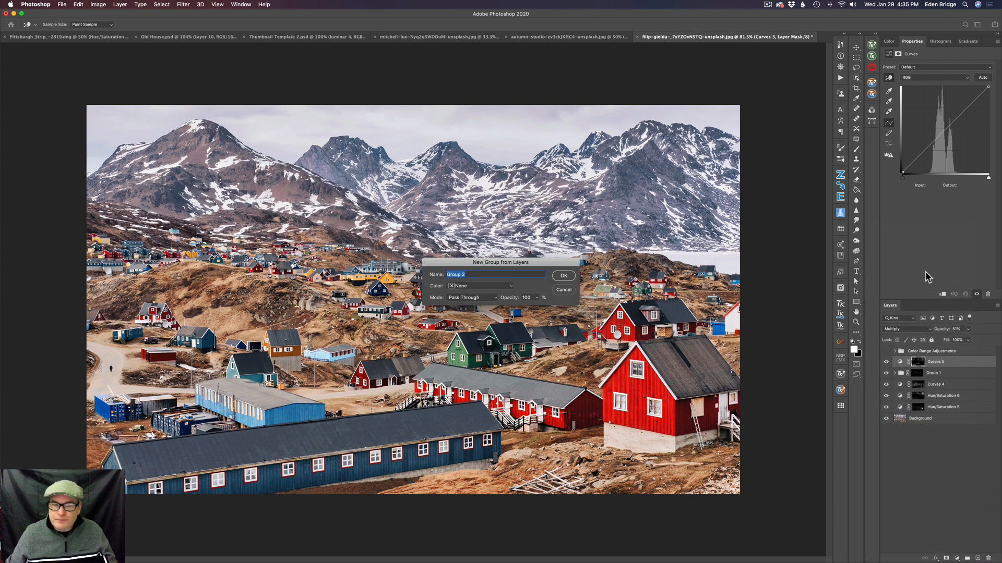
left_click(568, 273)
key("b")
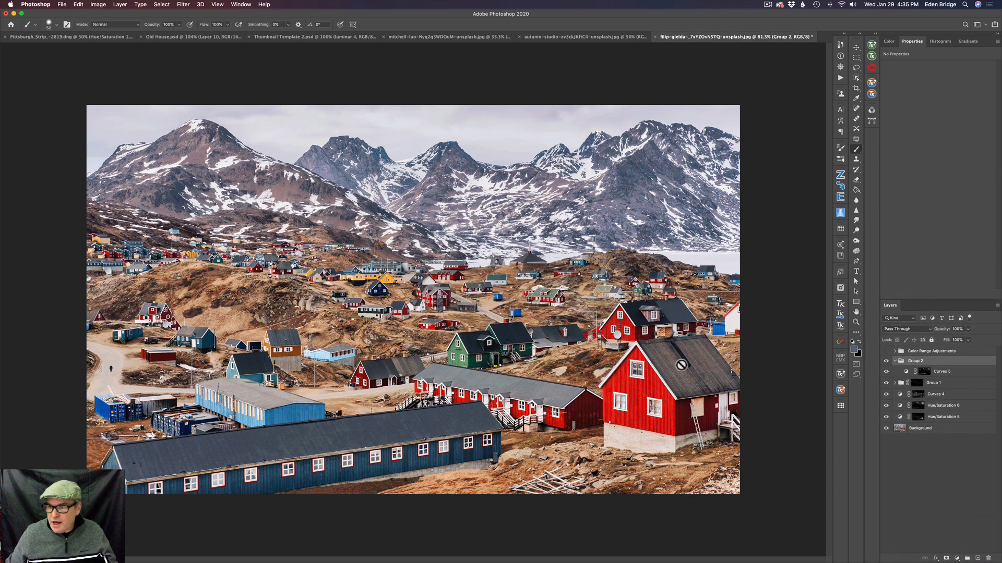
left_click(946, 558, "alt")
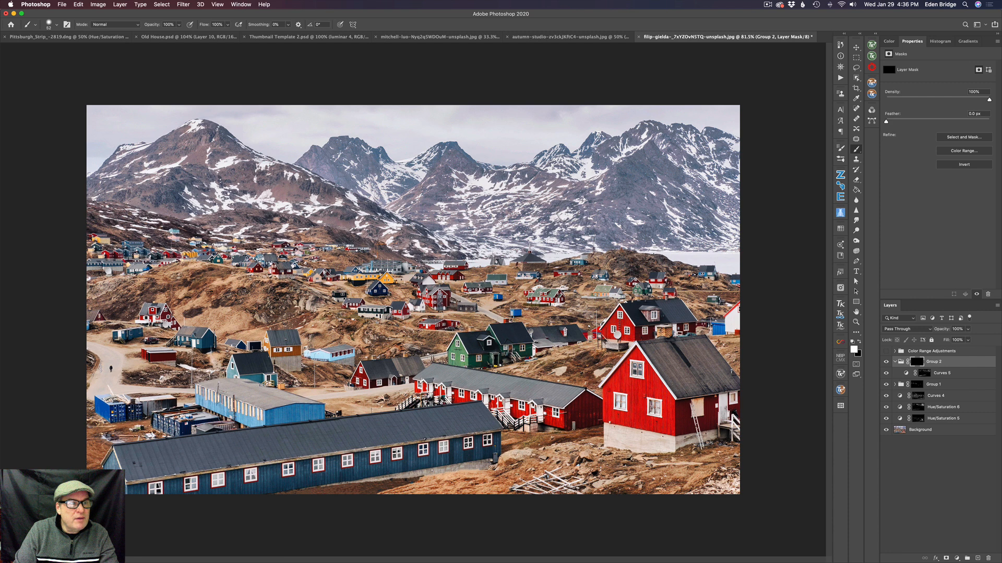
Brush white on Group 2's mask across the mountains with a large brush, then compare the group off and on
left_click_drag(547, 199, 577, 205)
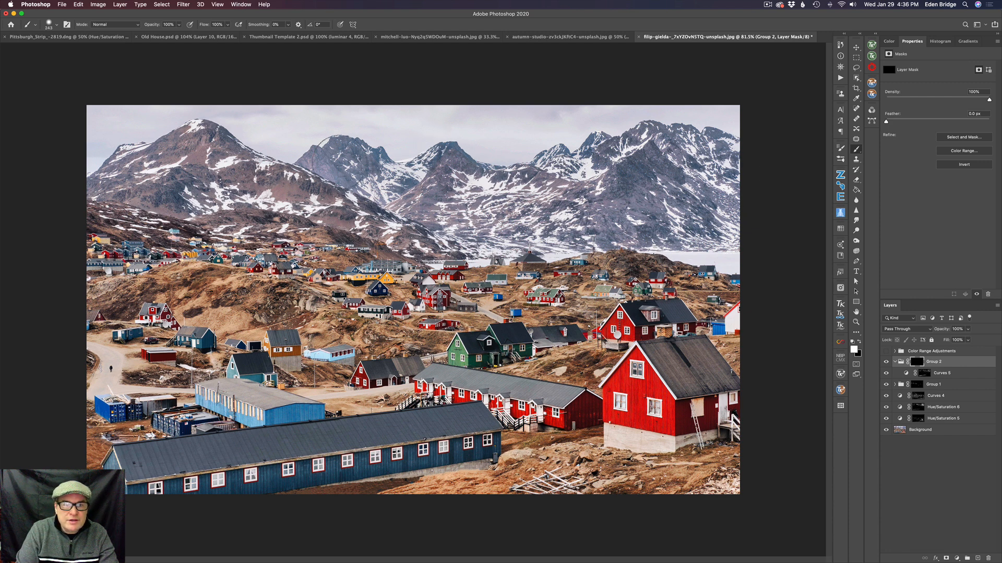
mouse_move(548, 222)
left_mouse_down()
mouse_move(723, 222)
mouse_move(660, 224)
left_mouse_up()
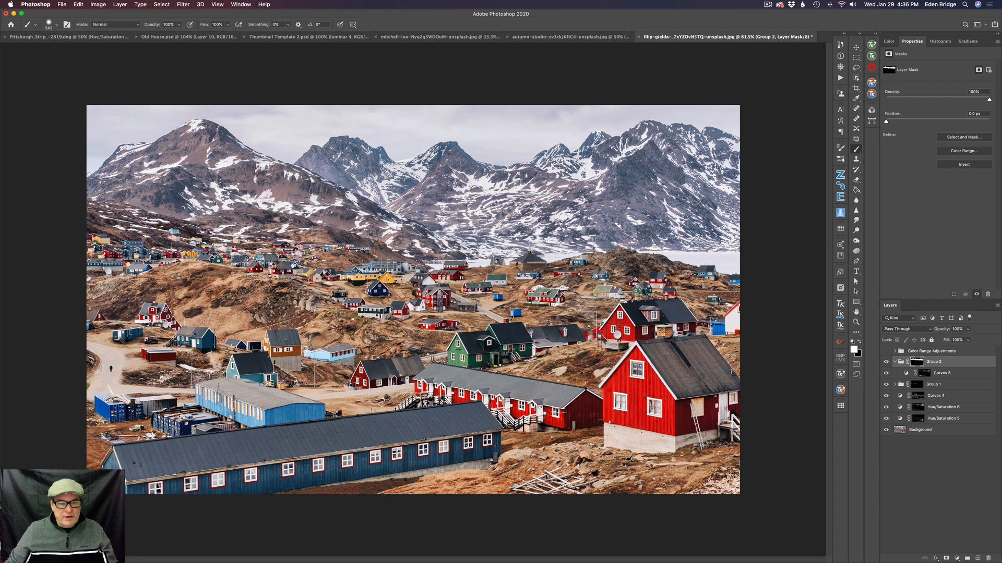
left_click(885, 362)
left_click(886, 363)
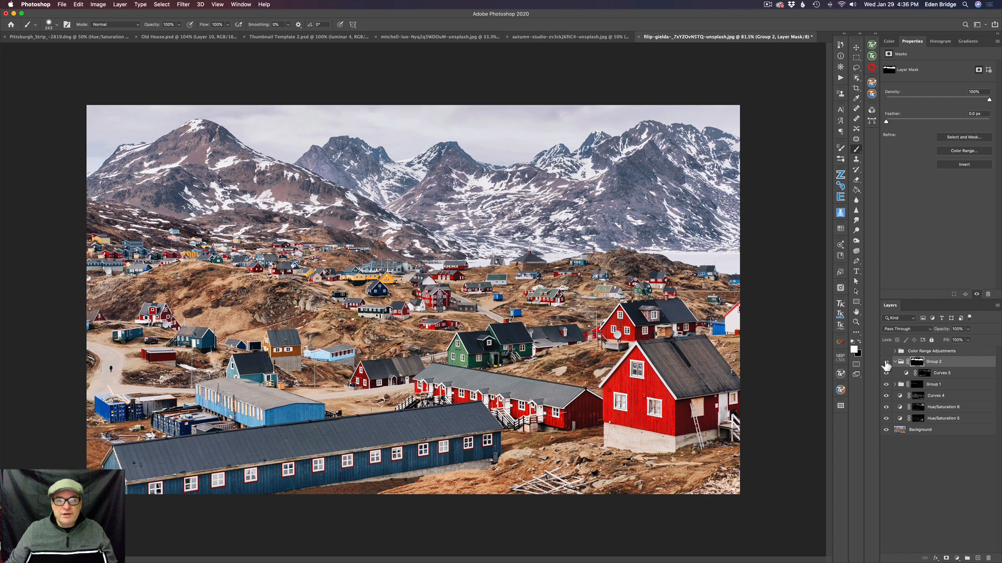
left_click(886, 362)
left_click(885, 363)
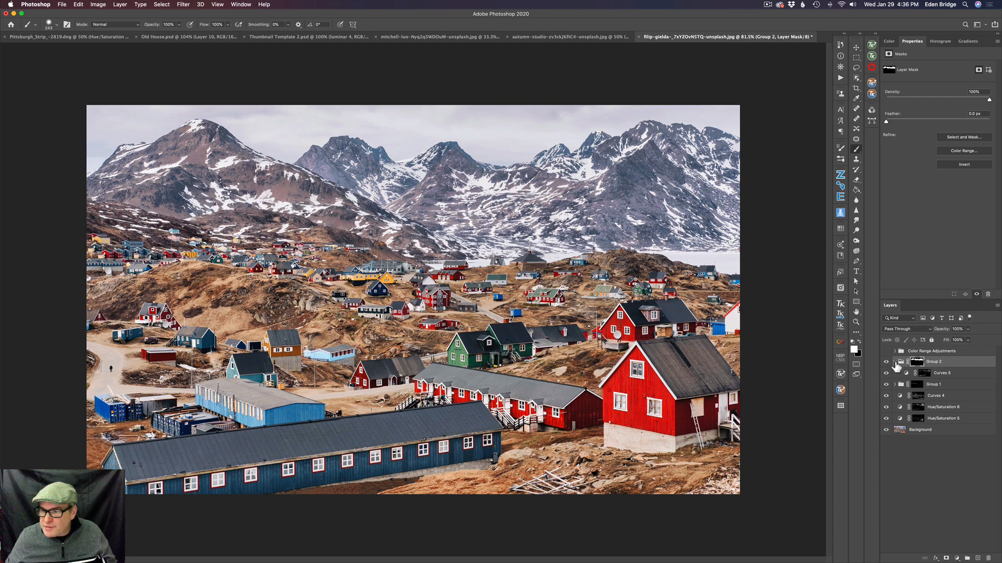
Collapse and activate Group 2, then select the green house tones with Color Range at fuzziness 80
left_click(895, 362)
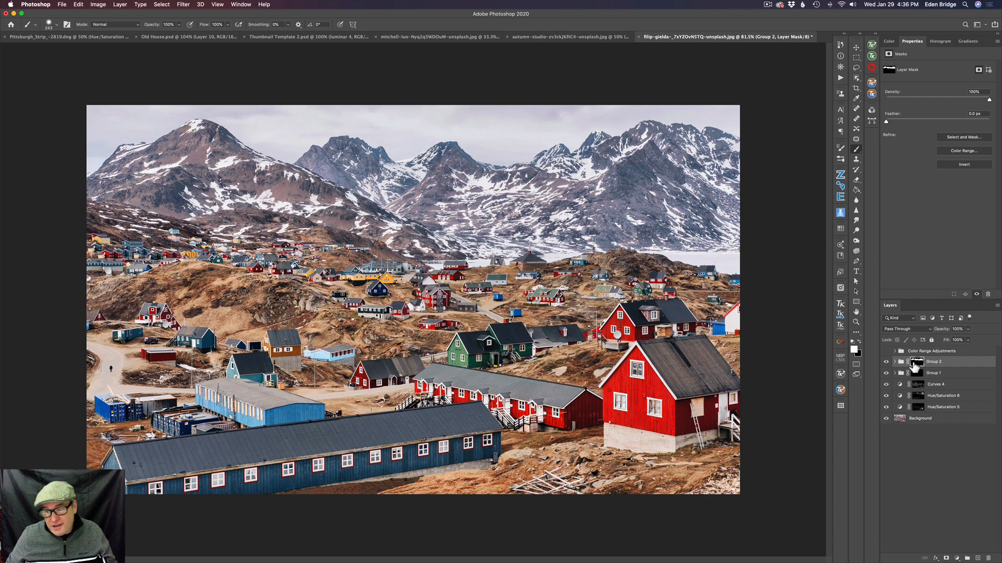
left_click(903, 365)
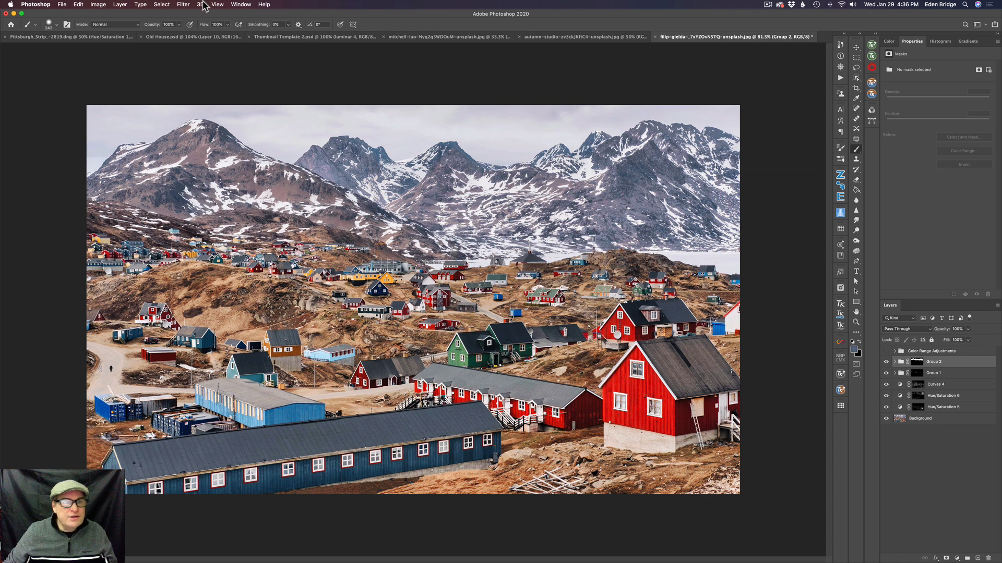
left_click(163, 5)
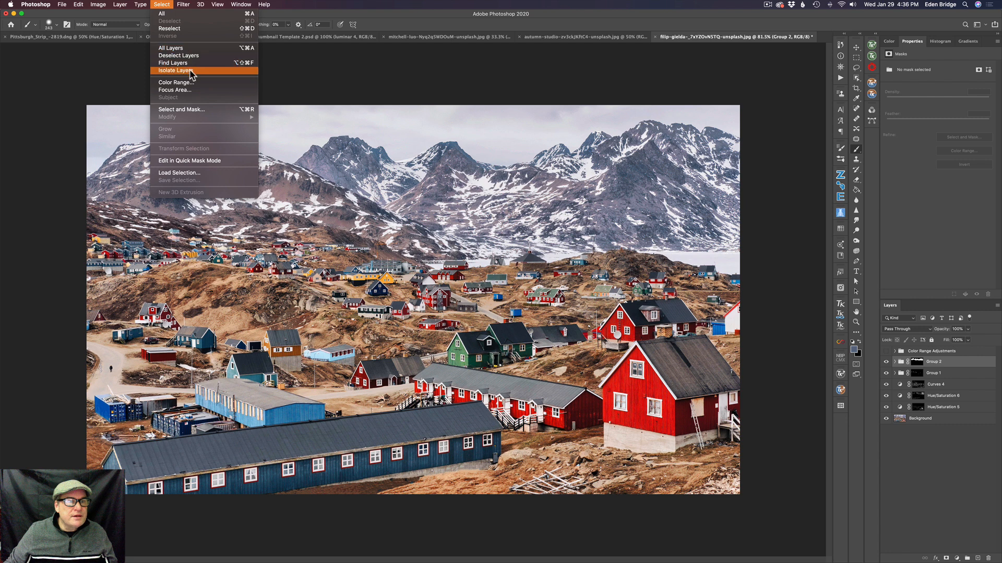
left_click(175, 83)
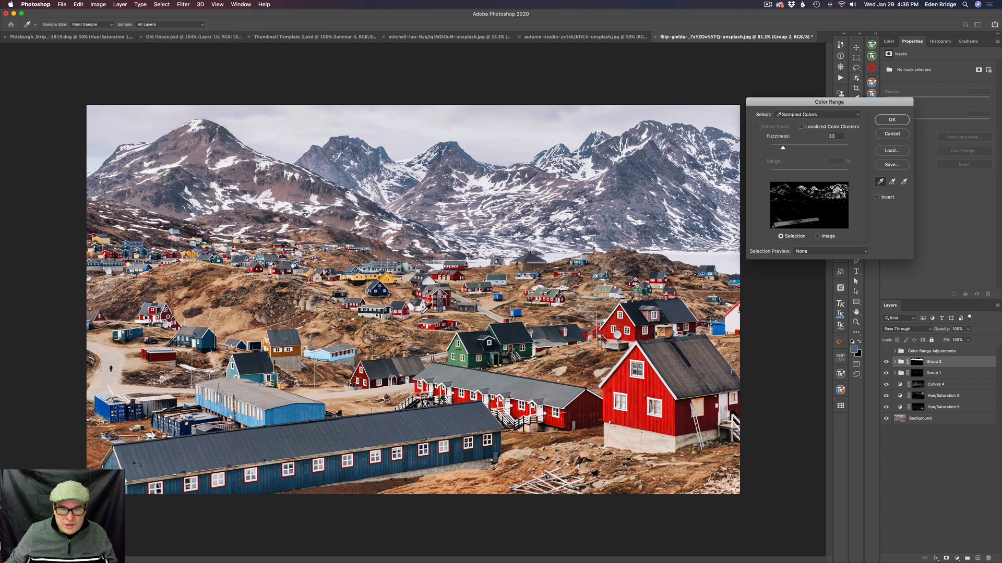
left_click(464, 349)
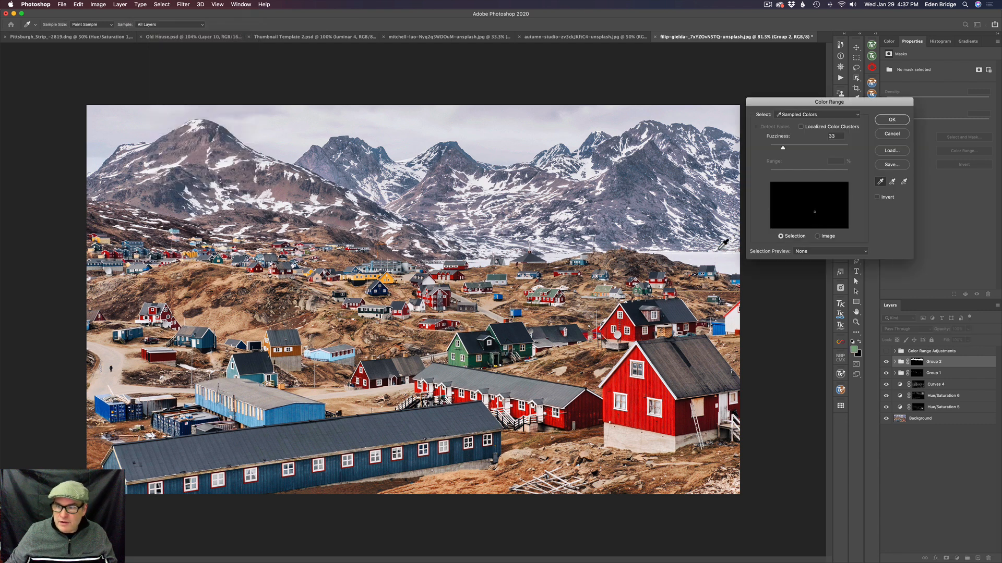
left_click_drag(784, 146, 800, 150)
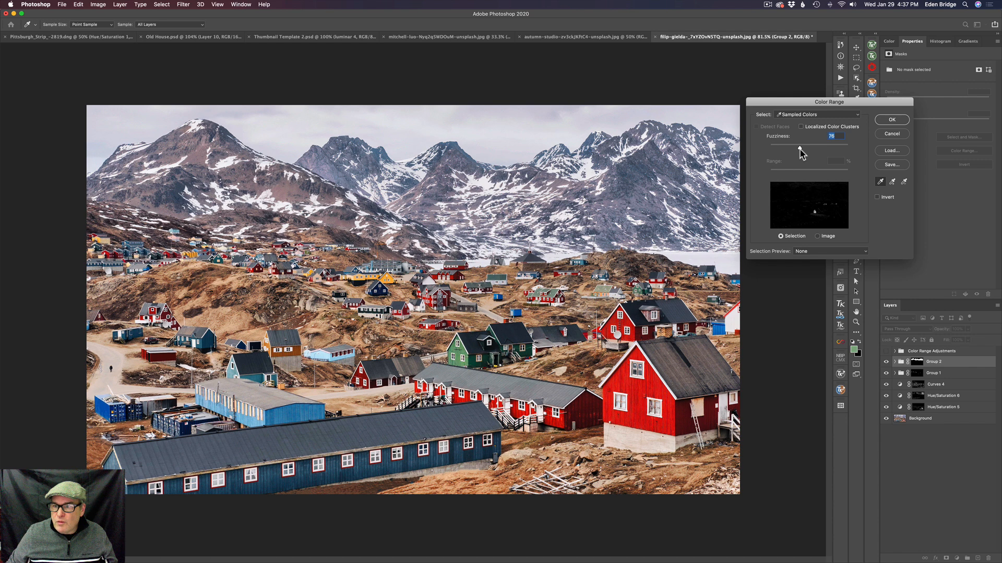
left_click_drag(799, 148, 801, 149)
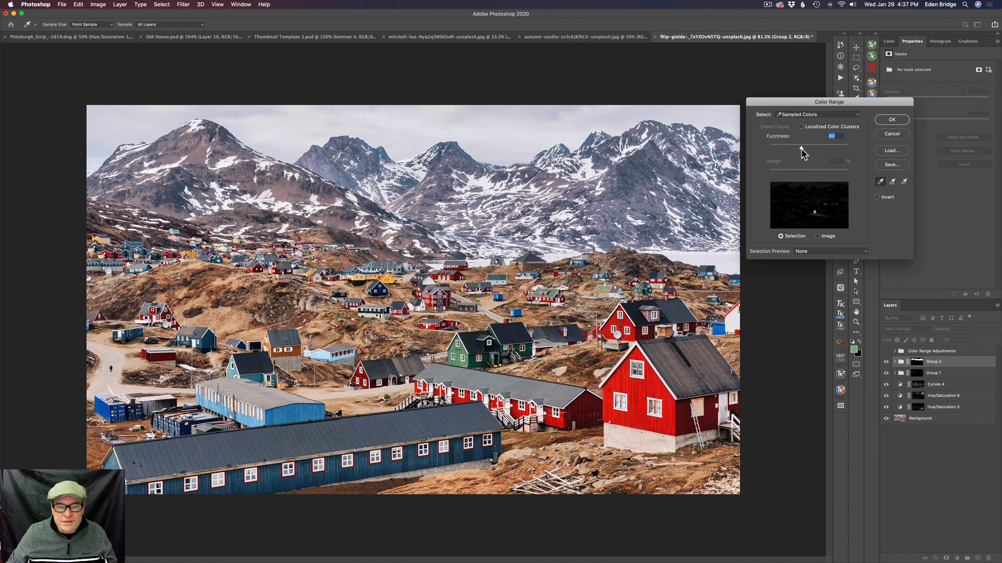
left_click(886, 120)
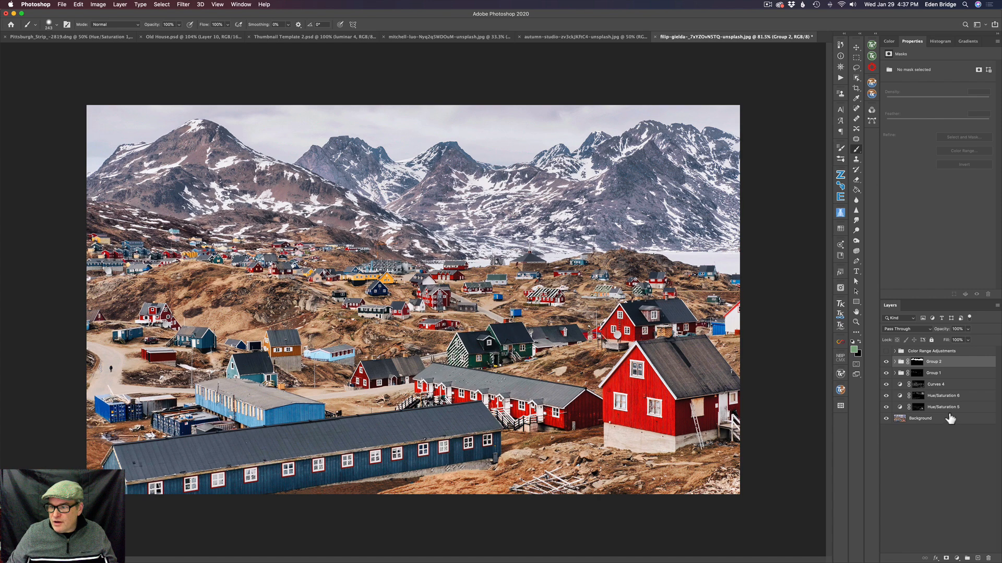
Add a Hue/Saturation adjustment masked by the green house selection, with saturation +70 and lightness -12
left_click(957, 559)
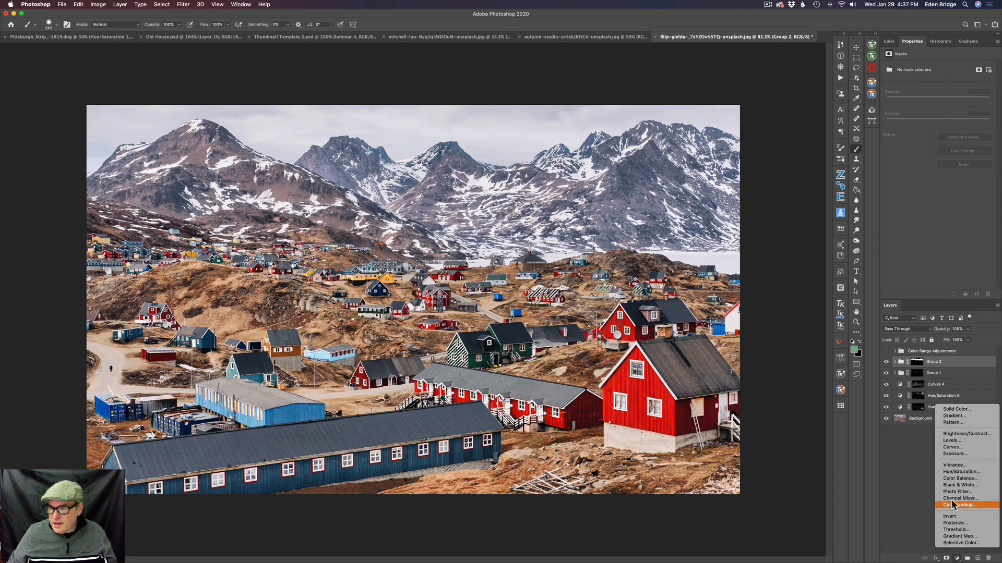
left_click(958, 472)
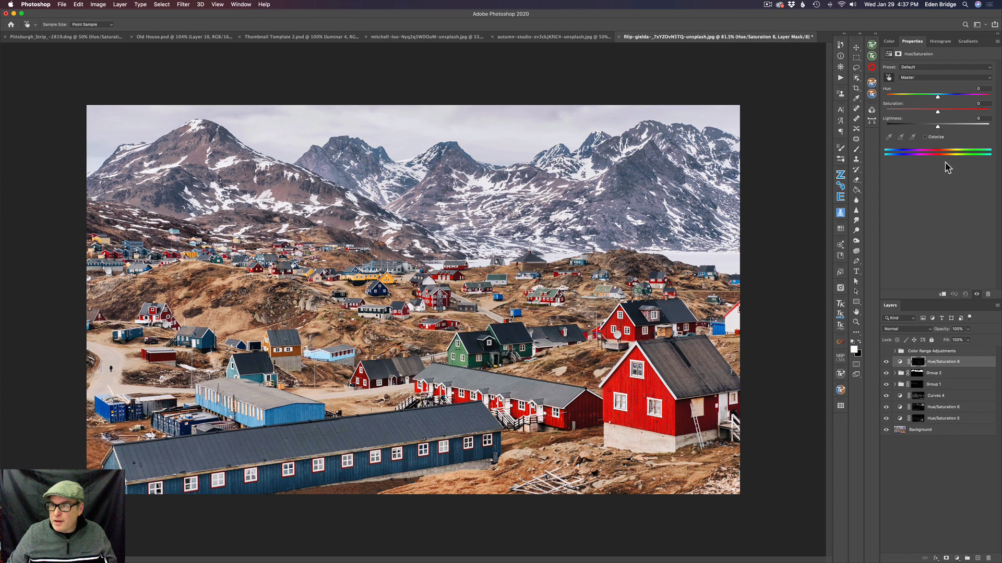
left_click_drag(939, 115, 973, 113)
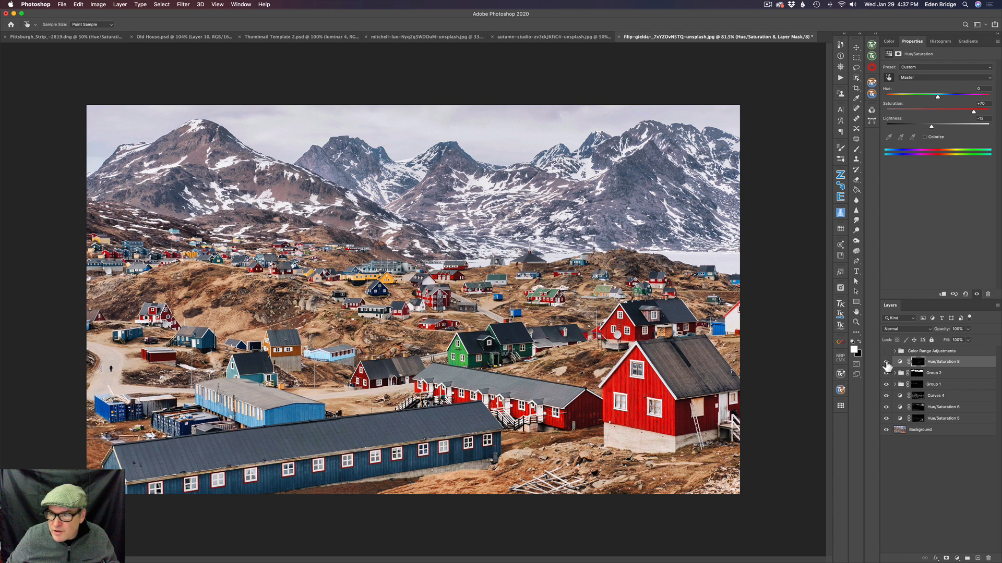
Compare the green houses with the Hue/Saturation 8 layer off and on, then set its saturation to +62
left_click(887, 363)
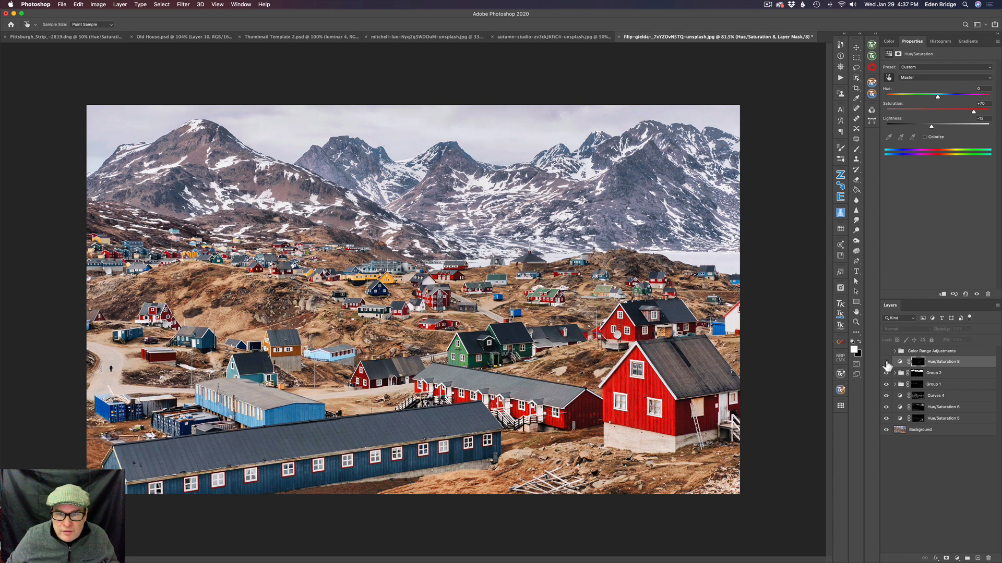
left_click(887, 363)
left_click(887, 363)
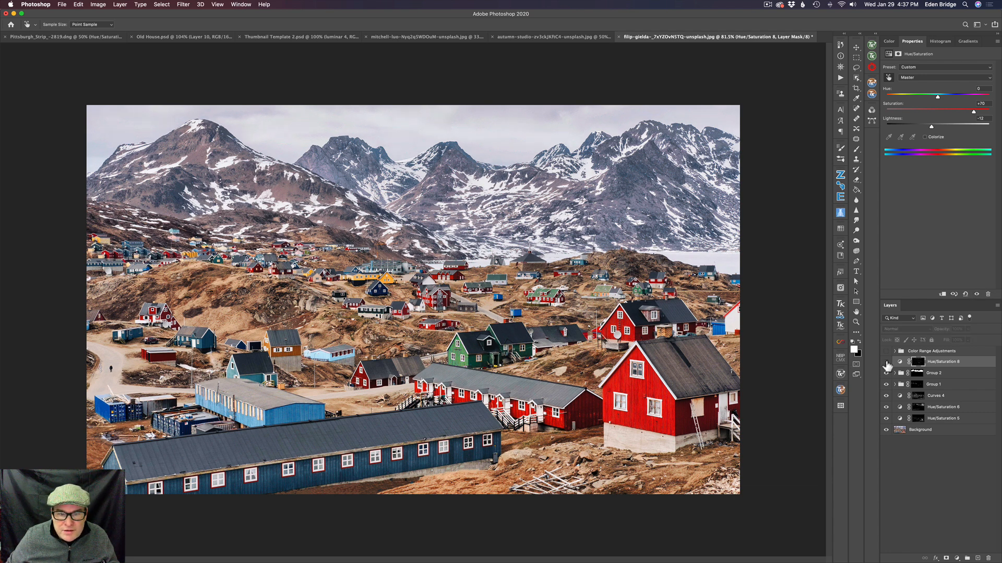
left_click(886, 363)
left_click(886, 363)
left_click(887, 364)
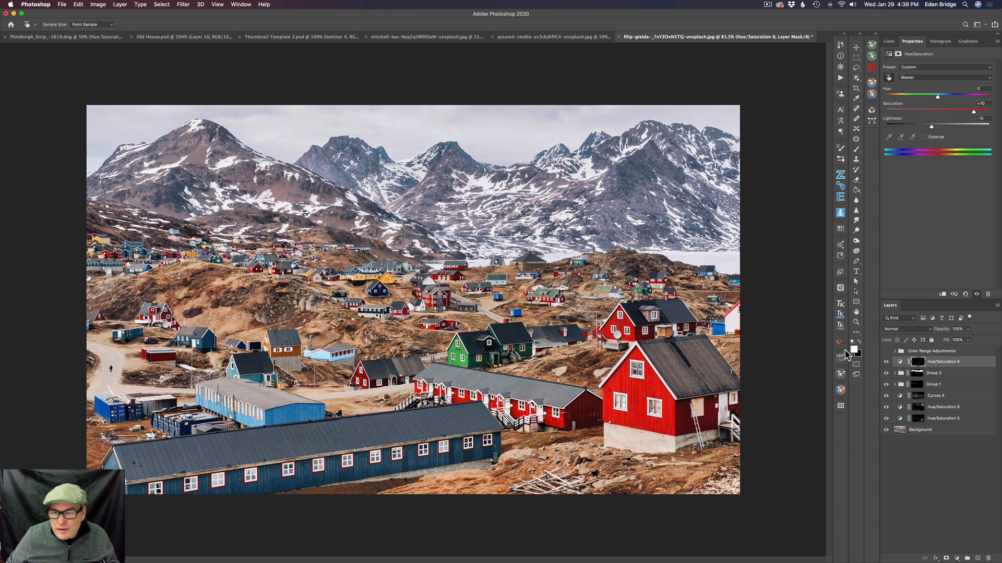
left_click(886, 363)
left_click(887, 363)
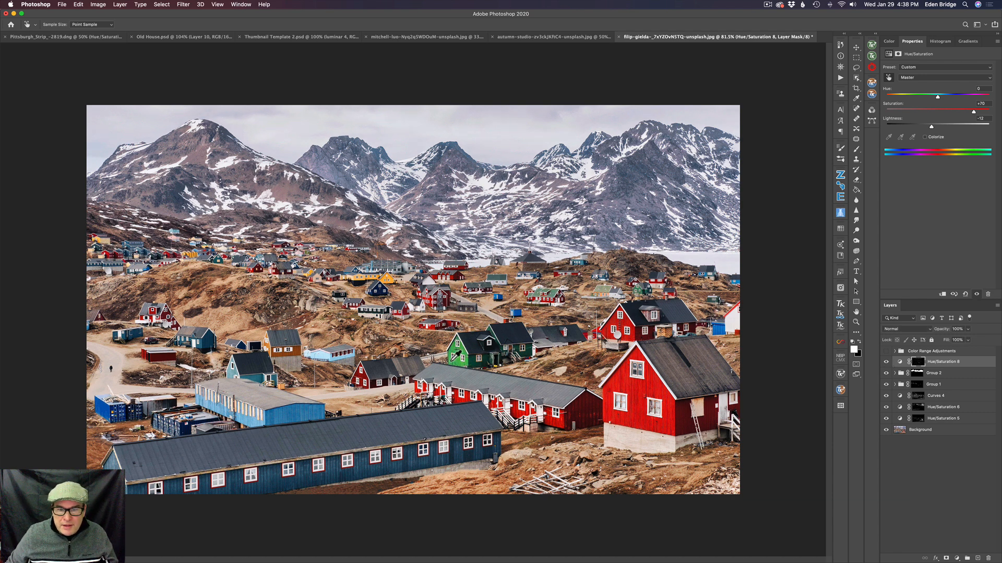
left_click(886, 363)
left_click(885, 363)
left_click(885, 364)
left_click(885, 364)
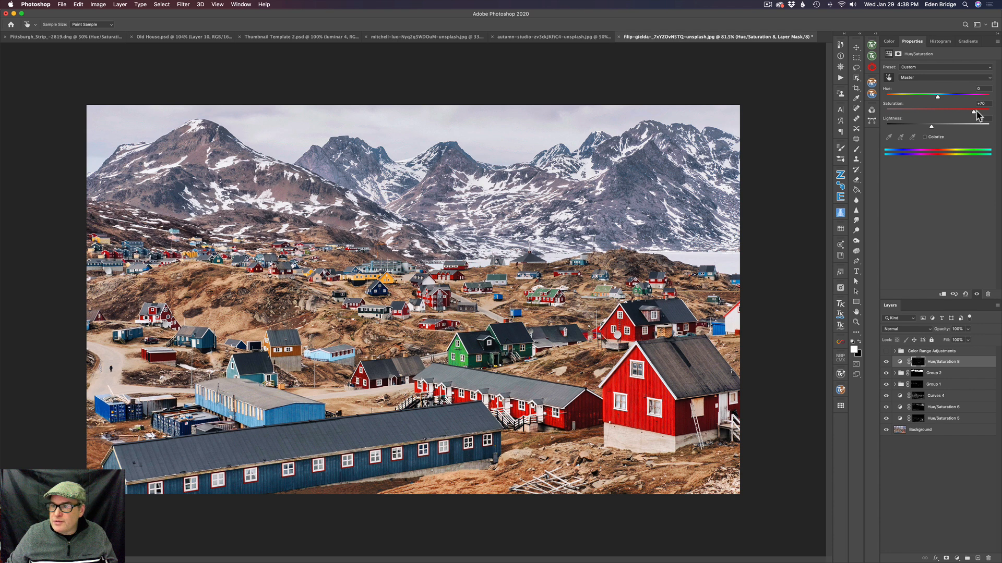
left_click_drag(976, 115, 969, 114)
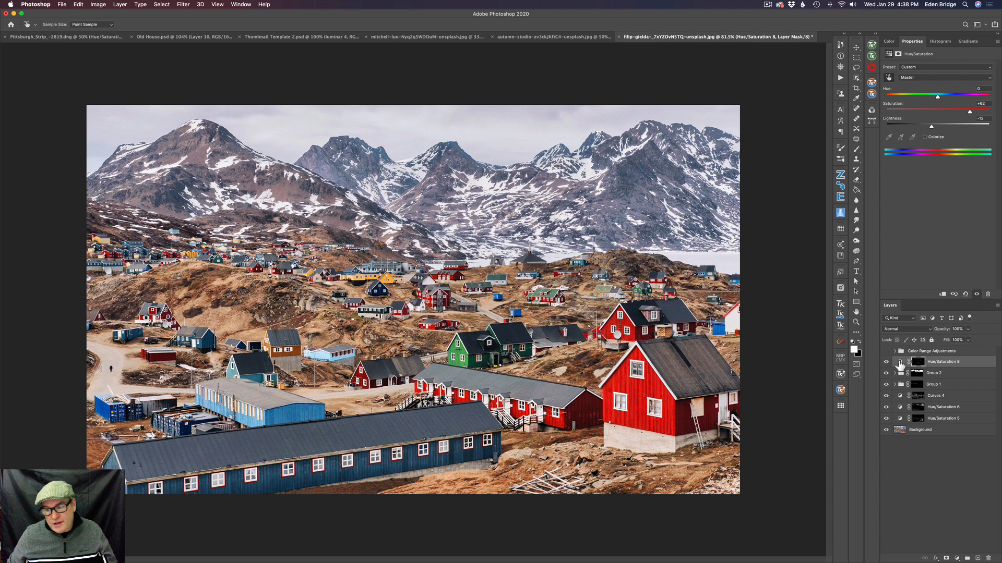
Activate the Hue/Saturation 8 adjustment instead of its mask, then select the blue building tones with Color Range at fuzziness about 88
left_click(899, 365)
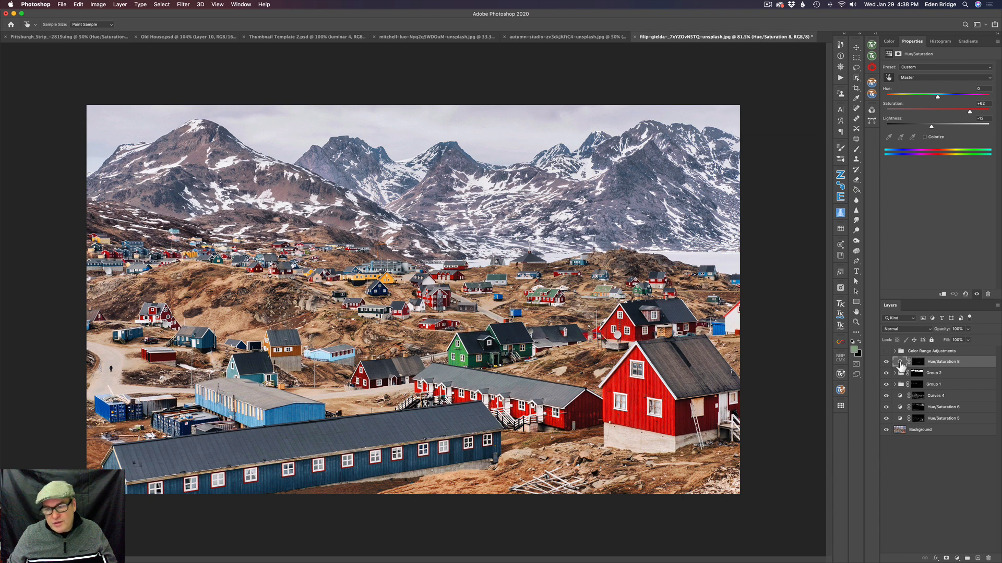
left_click(184, 5)
mouse_move(162, 4)
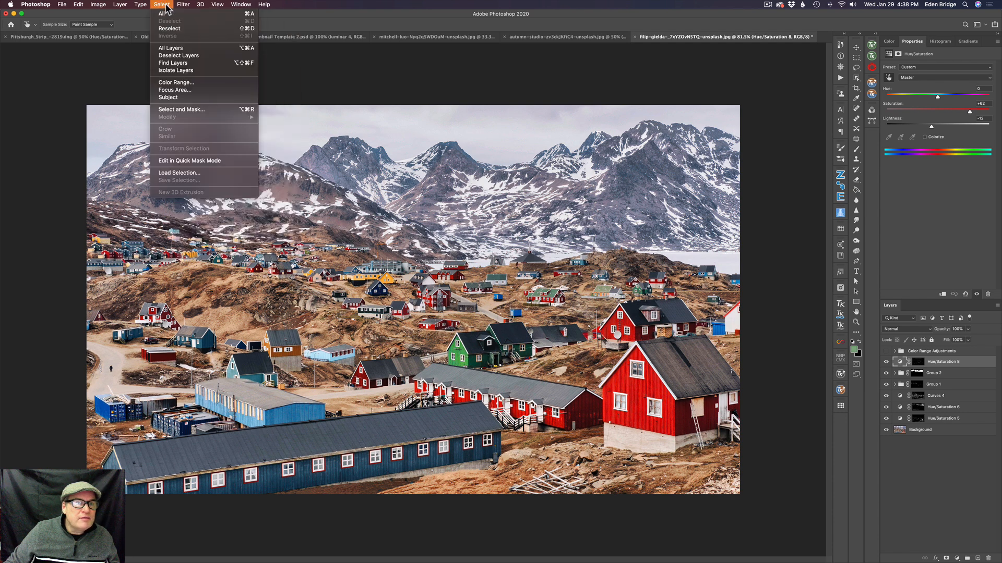
left_click(184, 83)
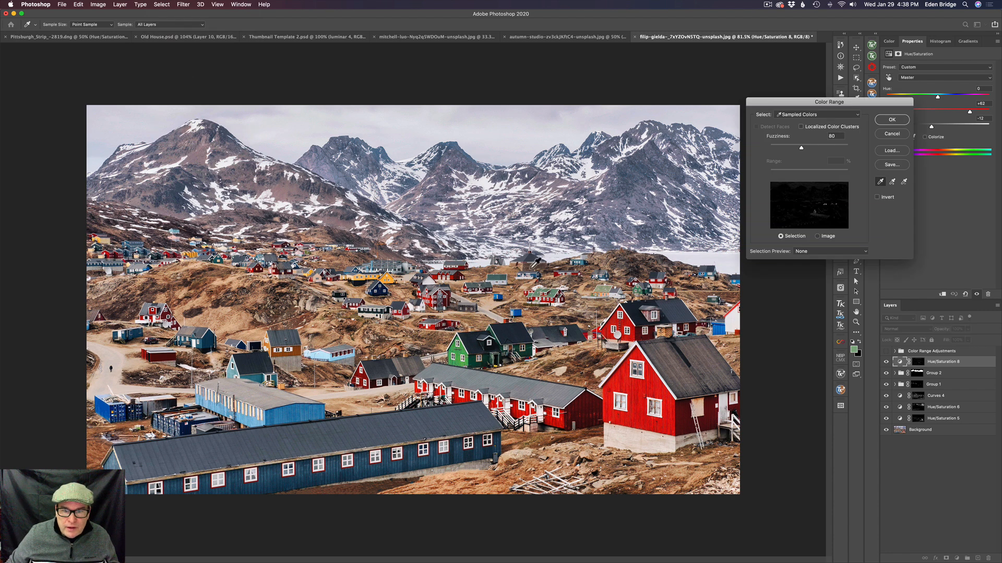
left_click(295, 410)
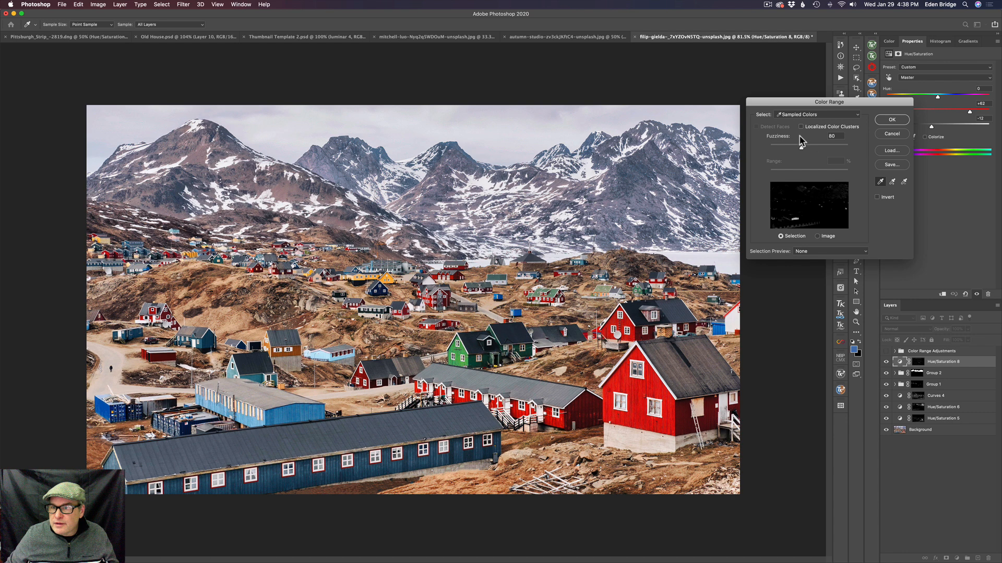
mouse_move(802, 148)
left_mouse_down()
mouse_move(817, 150)
mouse_move(799, 146)
left_mouse_up()
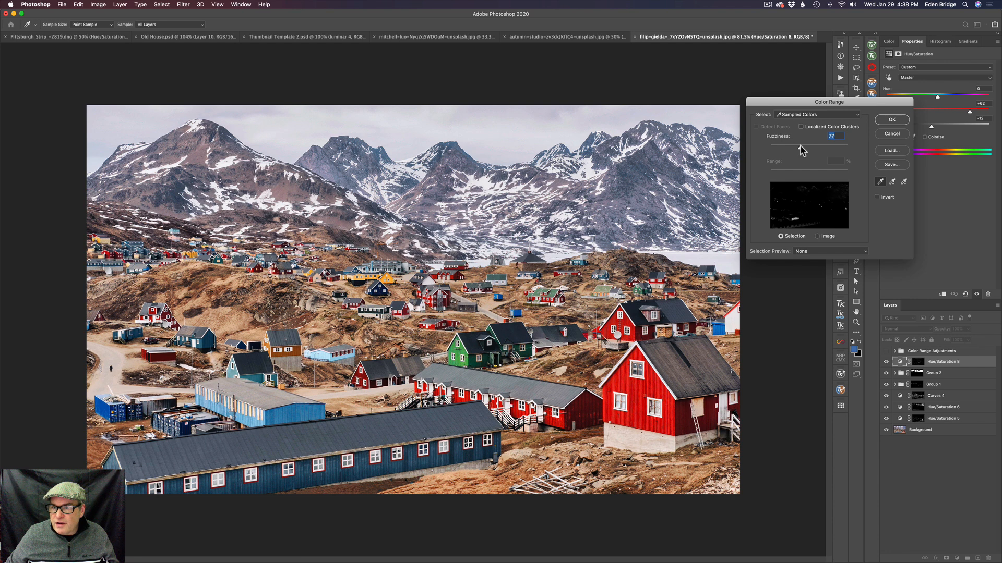
left_click_drag(799, 146, 804, 147)
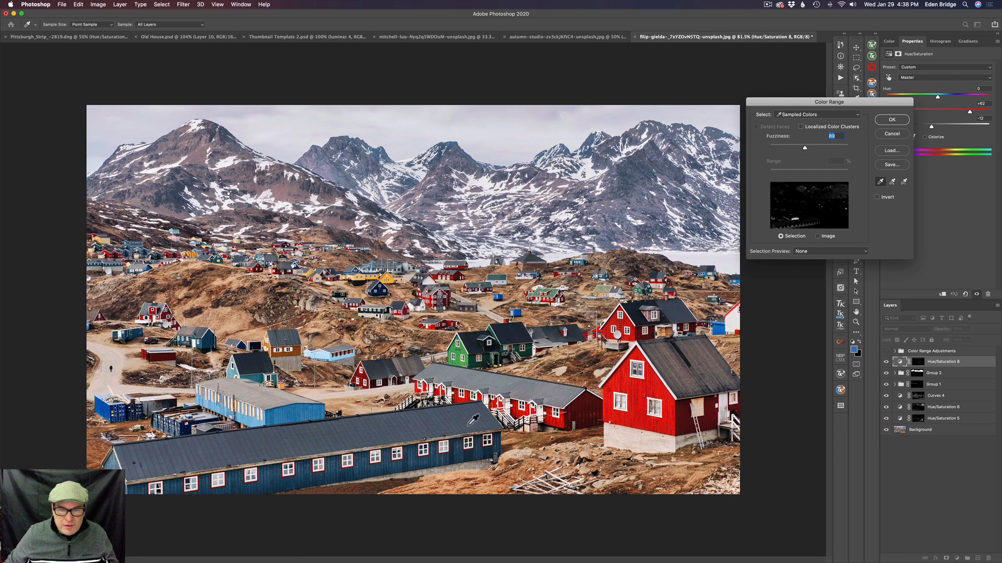
left_click_drag(808, 147, 803, 146)
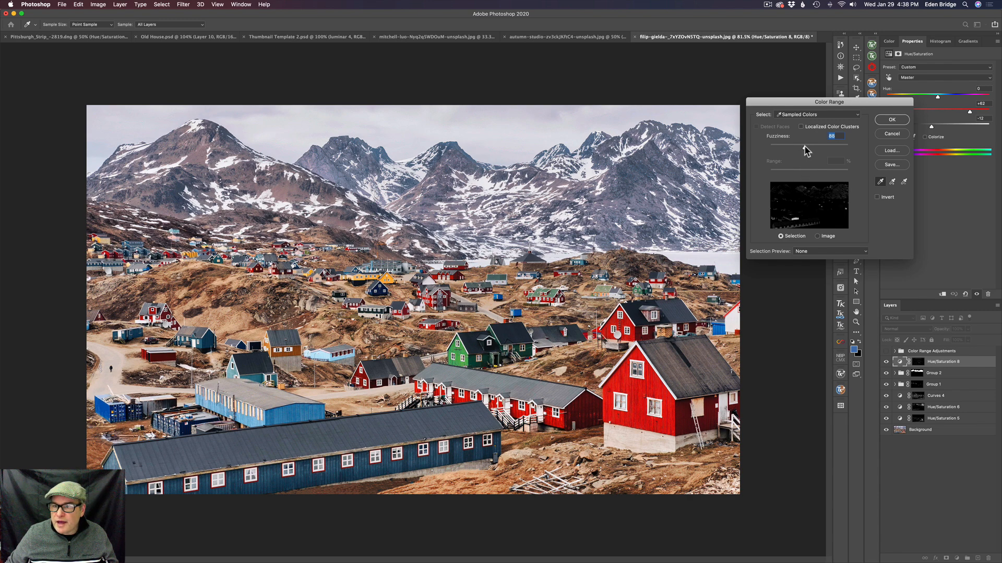
left_click(886, 121)
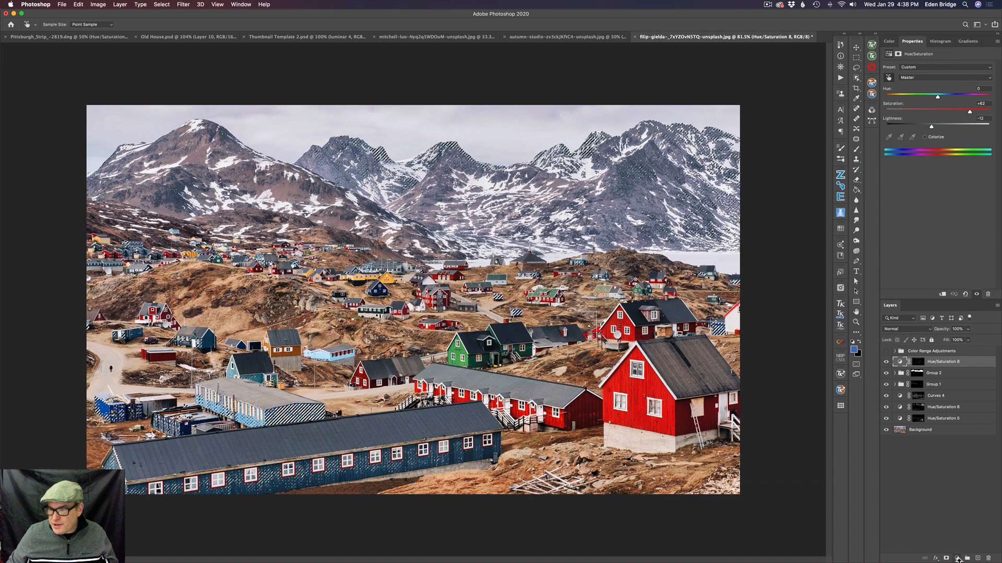
Add a Hue/Saturation adjustment masked by the blue building selection, with saturation +45 and lightness +9
left_click(956, 559)
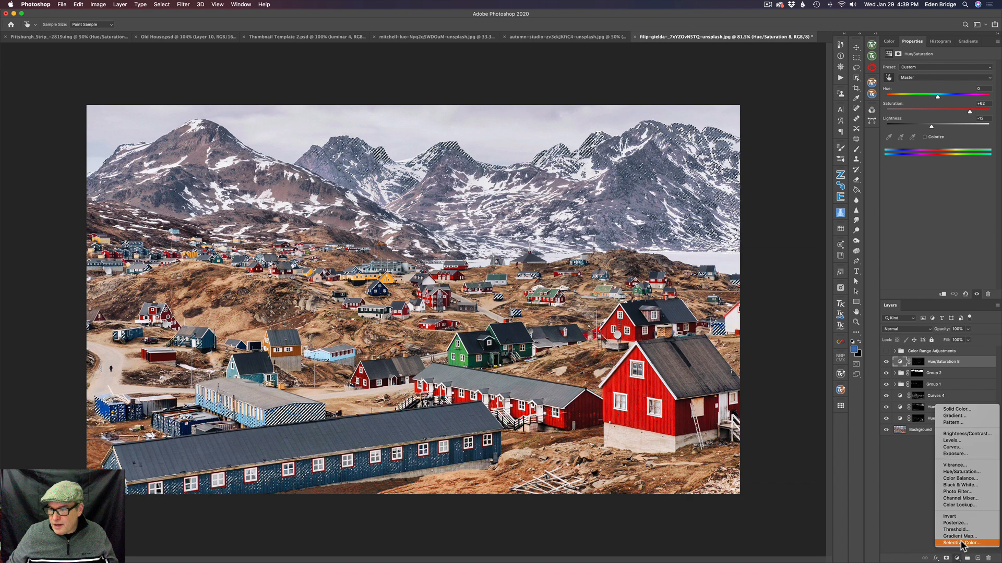
left_click(960, 472)
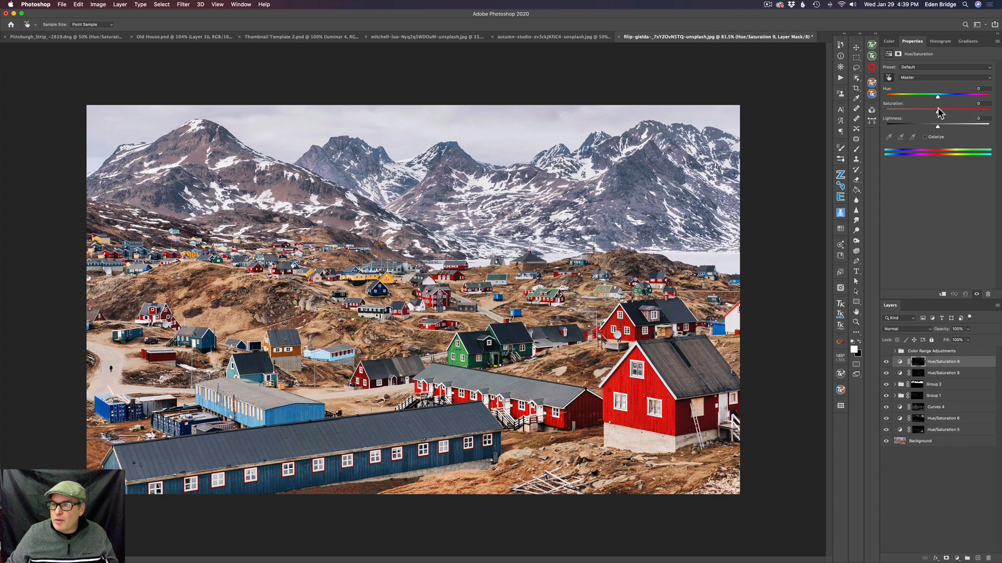
mouse_move(937, 114)
left_mouse_down()
mouse_move(986, 125)
mouse_move(945, 126)
left_mouse_up()
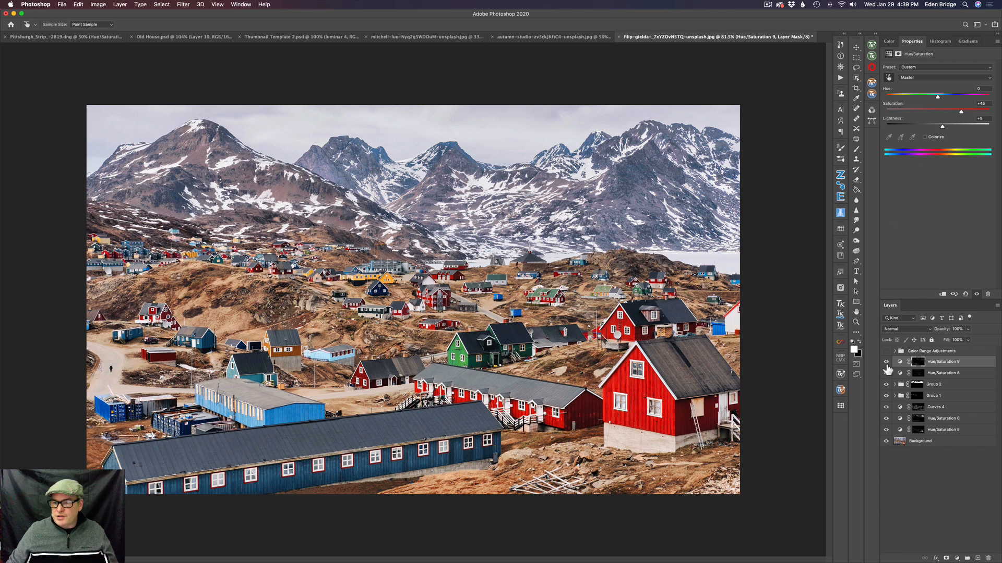
Compare the blue buildings with the Hue/Saturation 9 layer off and on, and lower its saturation to +39
left_click(886, 362)
left_click(886, 362)
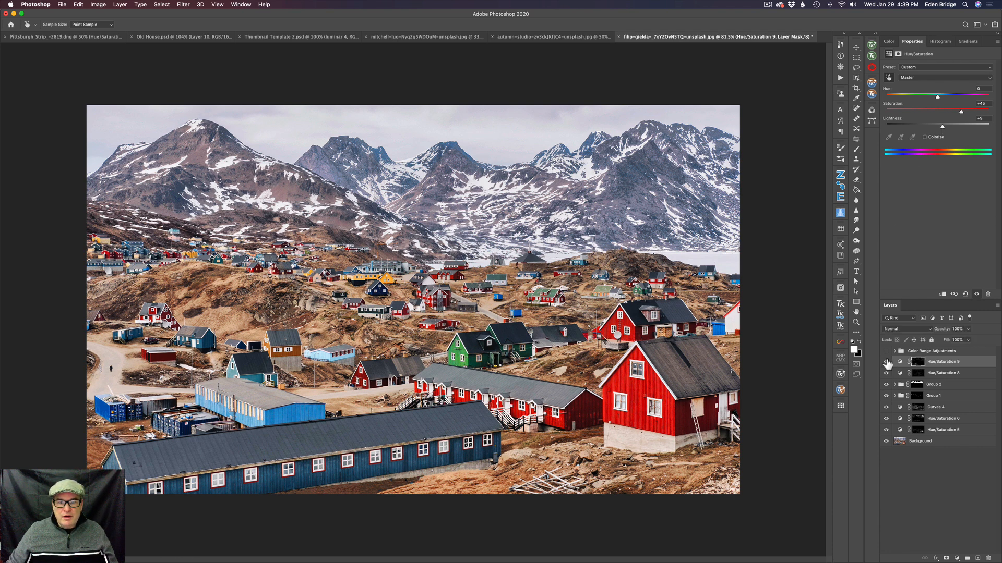
left_click(886, 362)
left_click(886, 362)
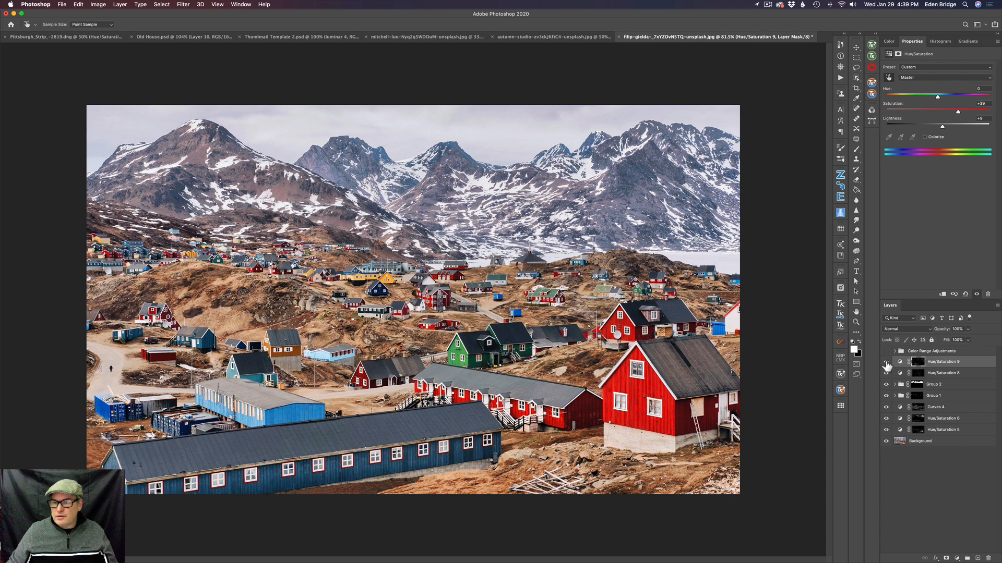
left_click(887, 363)
left_click(886, 363)
left_click(887, 362)
left_click(887, 363)
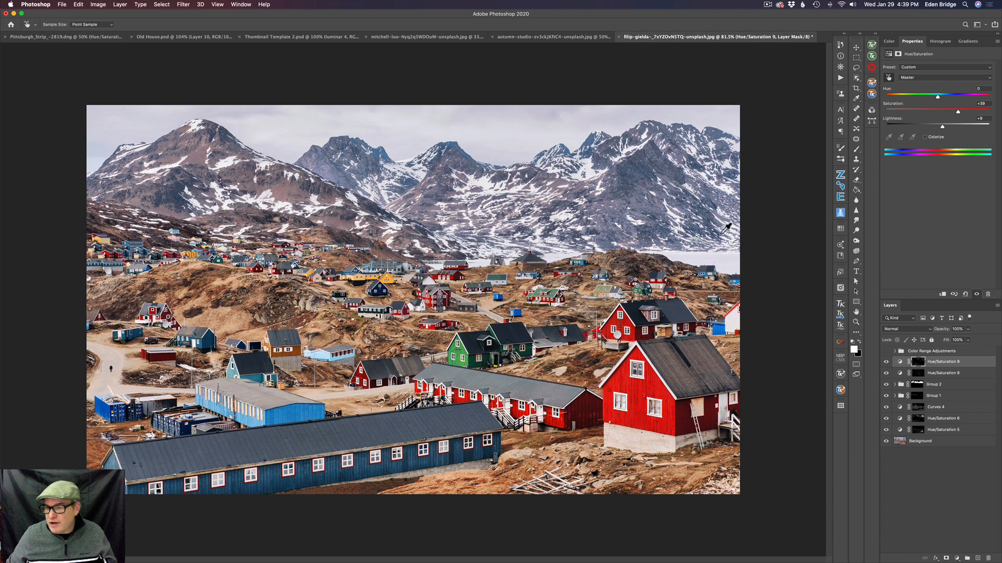
Place the Hue/Saturation 9 layer in a new group, keeping Pass Through mode and 100% opacity
right_click(985, 365)
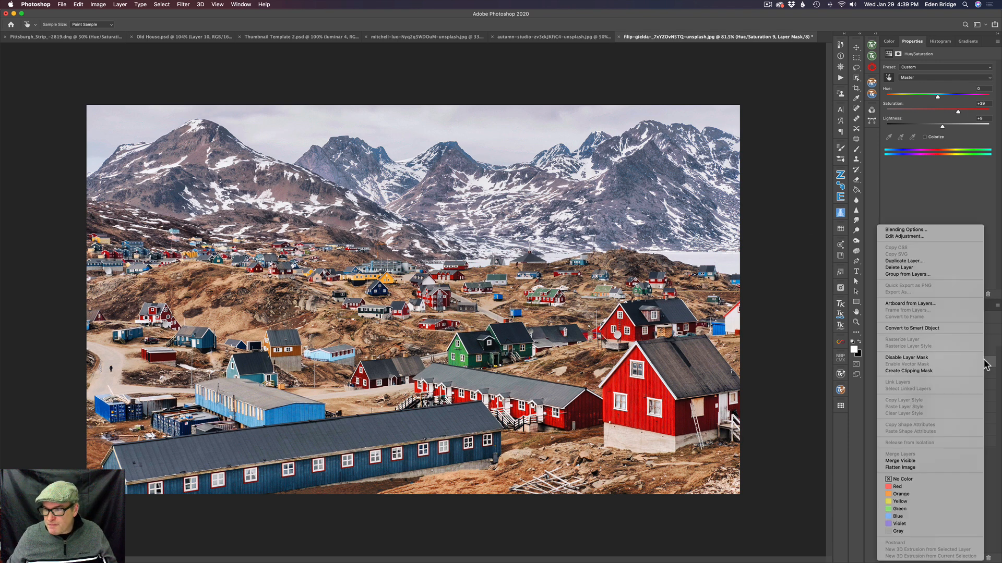
left_click(927, 275)
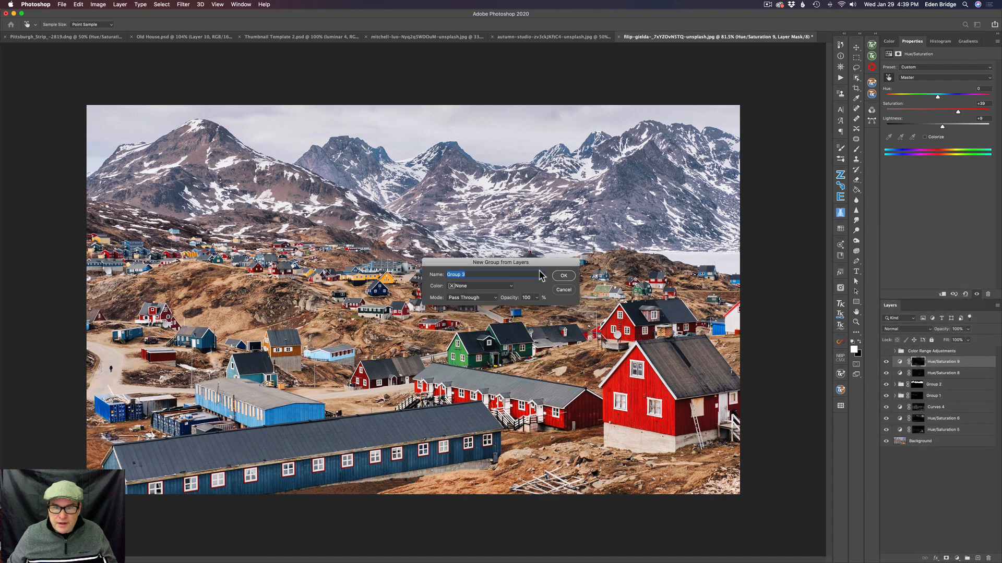
left_click(567, 277)
Add a layer mask to Group 3 and brush black on it across the mountains
key("b")
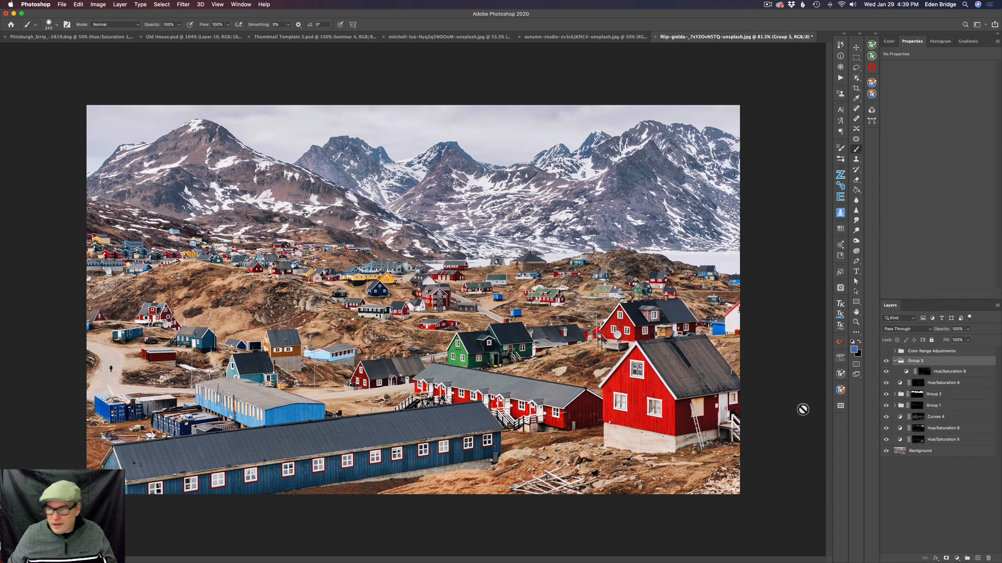
left_click(947, 558)
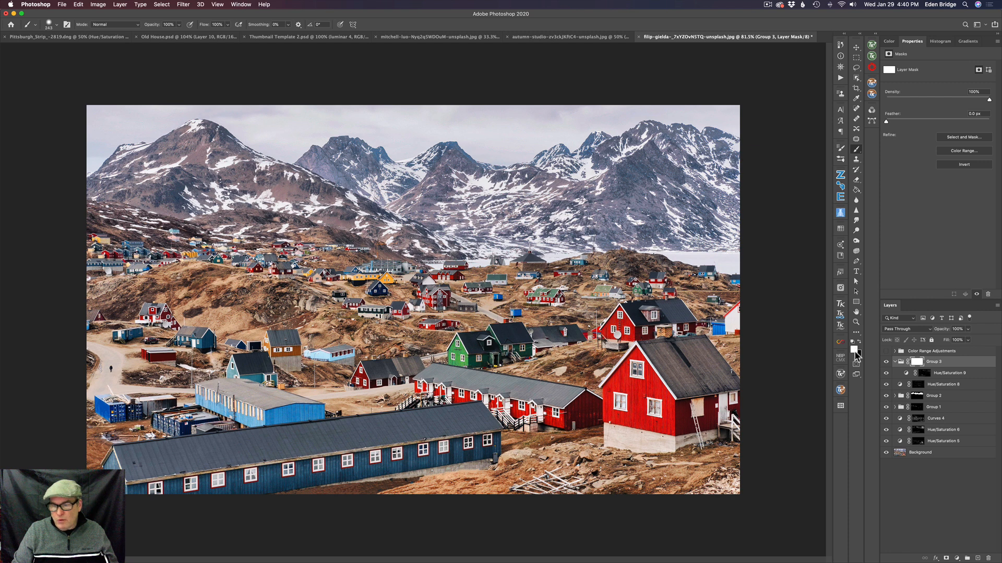
key("x")
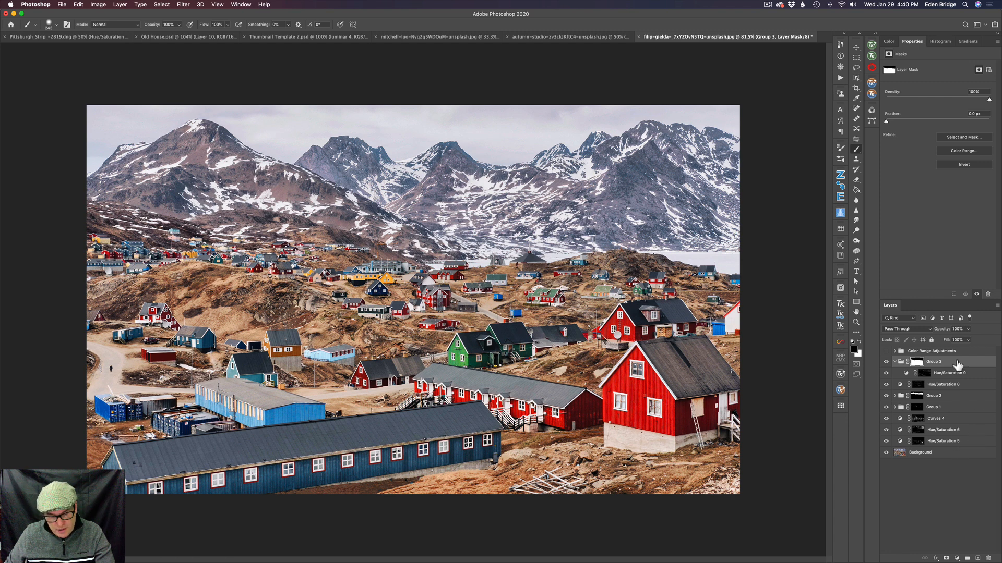
Group all layers from Group 3 down to Hue/Saturation 5 and name the group "Color Range Adjustments 2"
left_click(984, 445, "shift")
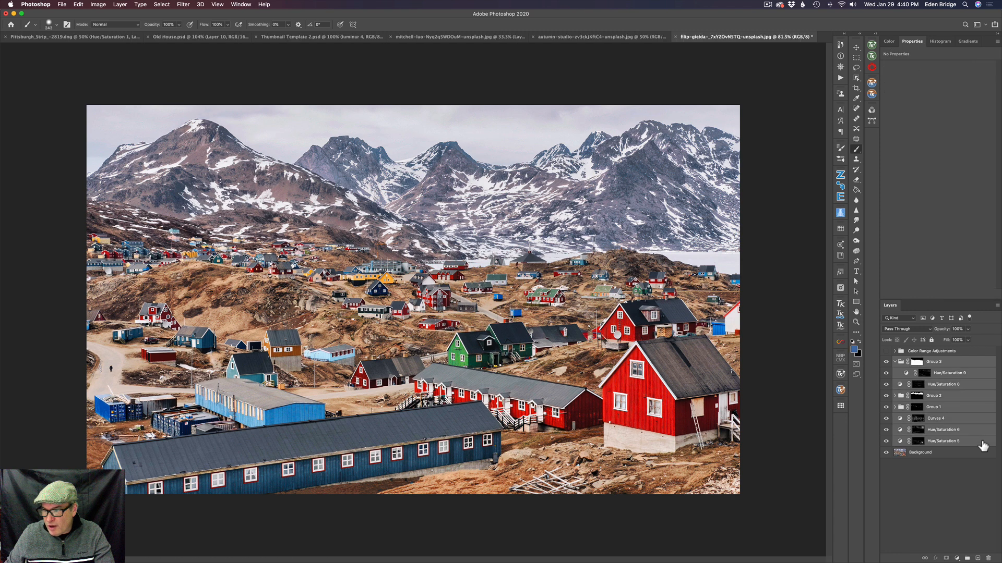
left_click(968, 558)
double_click(915, 360)
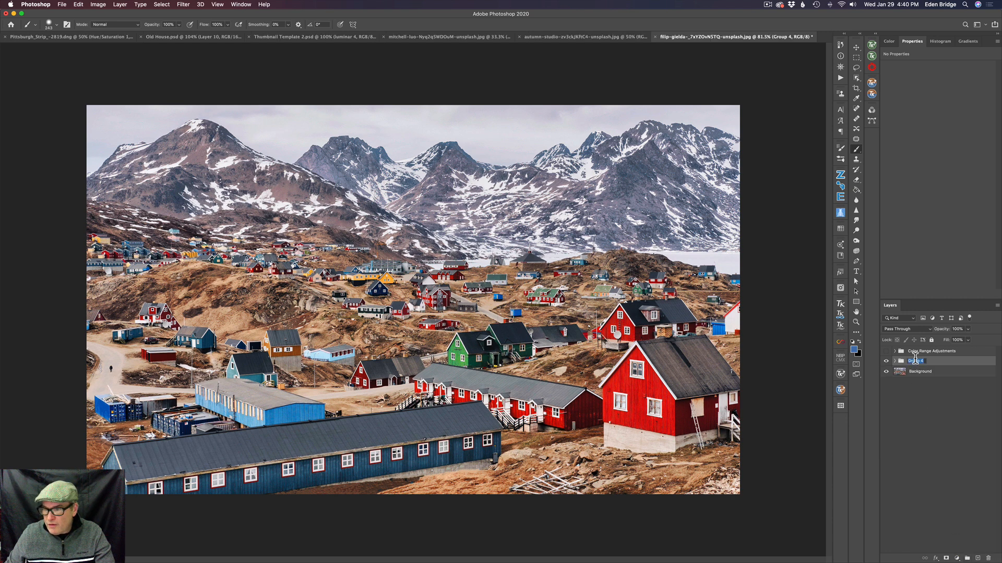
type("Color Range Adjustments 2")
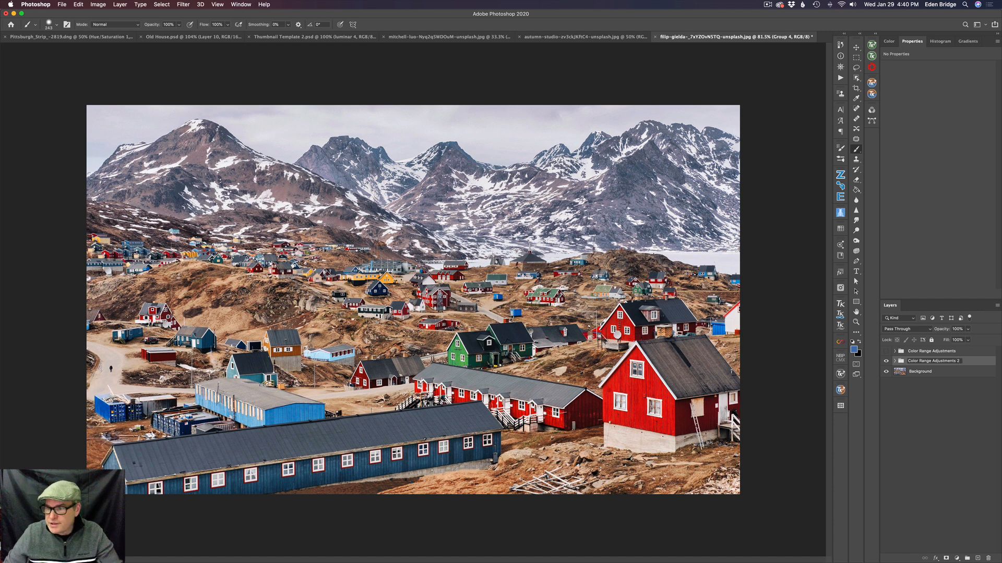
key("Return")
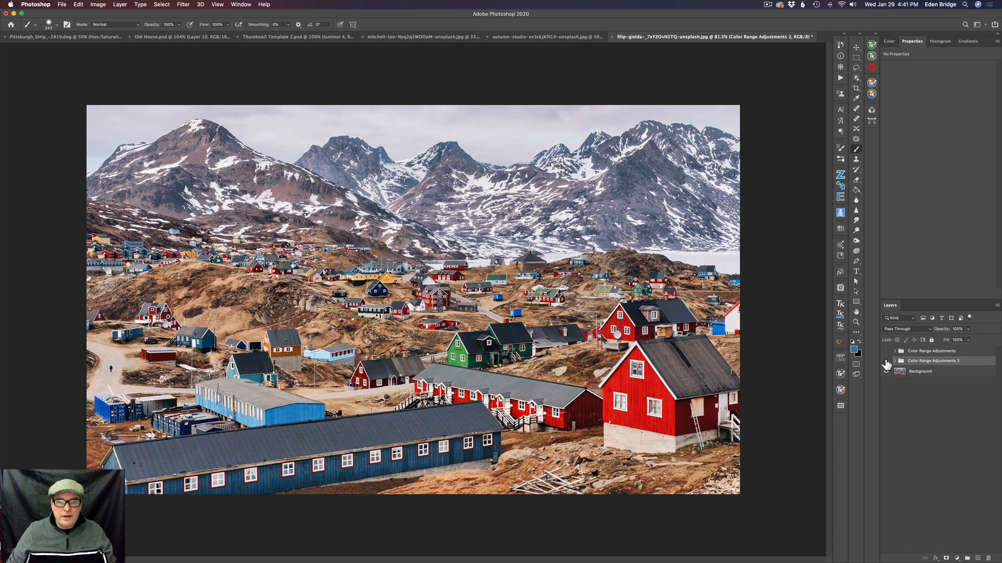
Compare the photo with the Color Range Adjustments 2 group off and on, and try varying the group's opacity
left_click(886, 362)
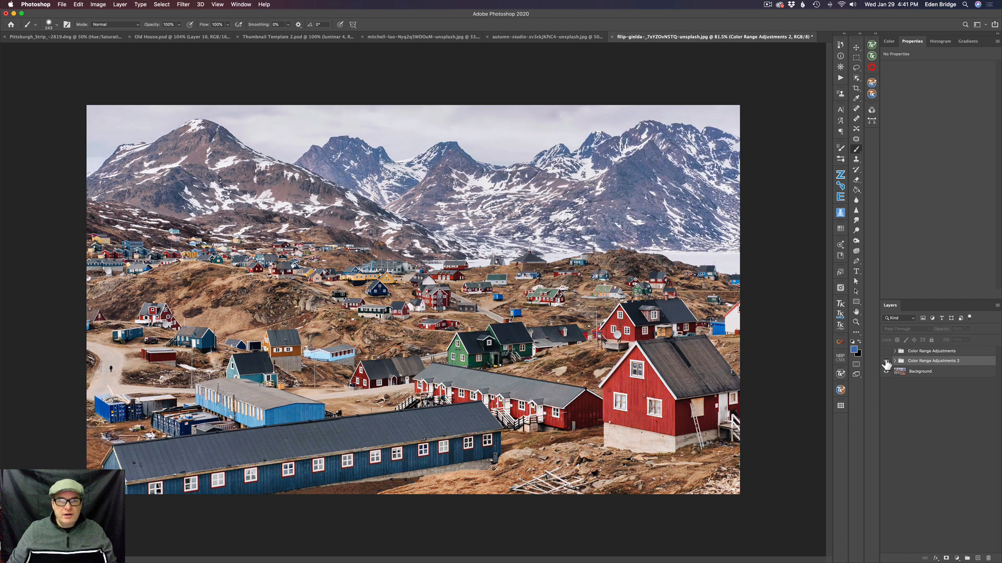
left_click(886, 361)
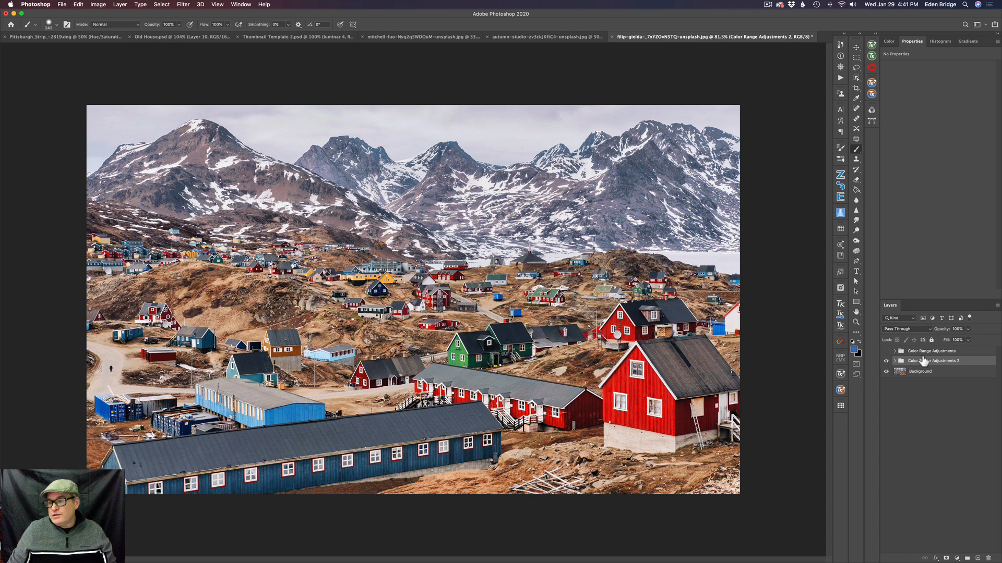
left_click_drag(946, 333, 779, 328)
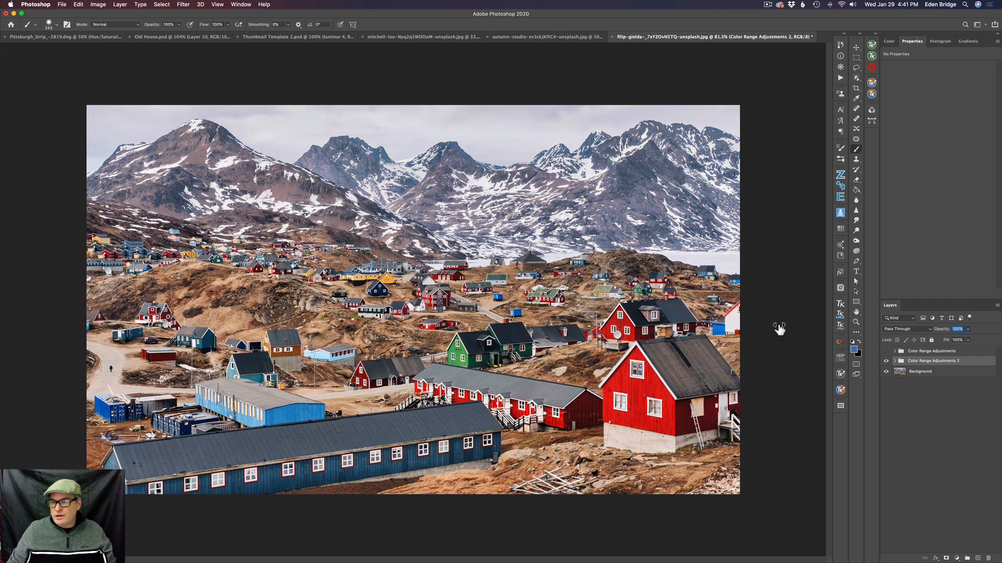